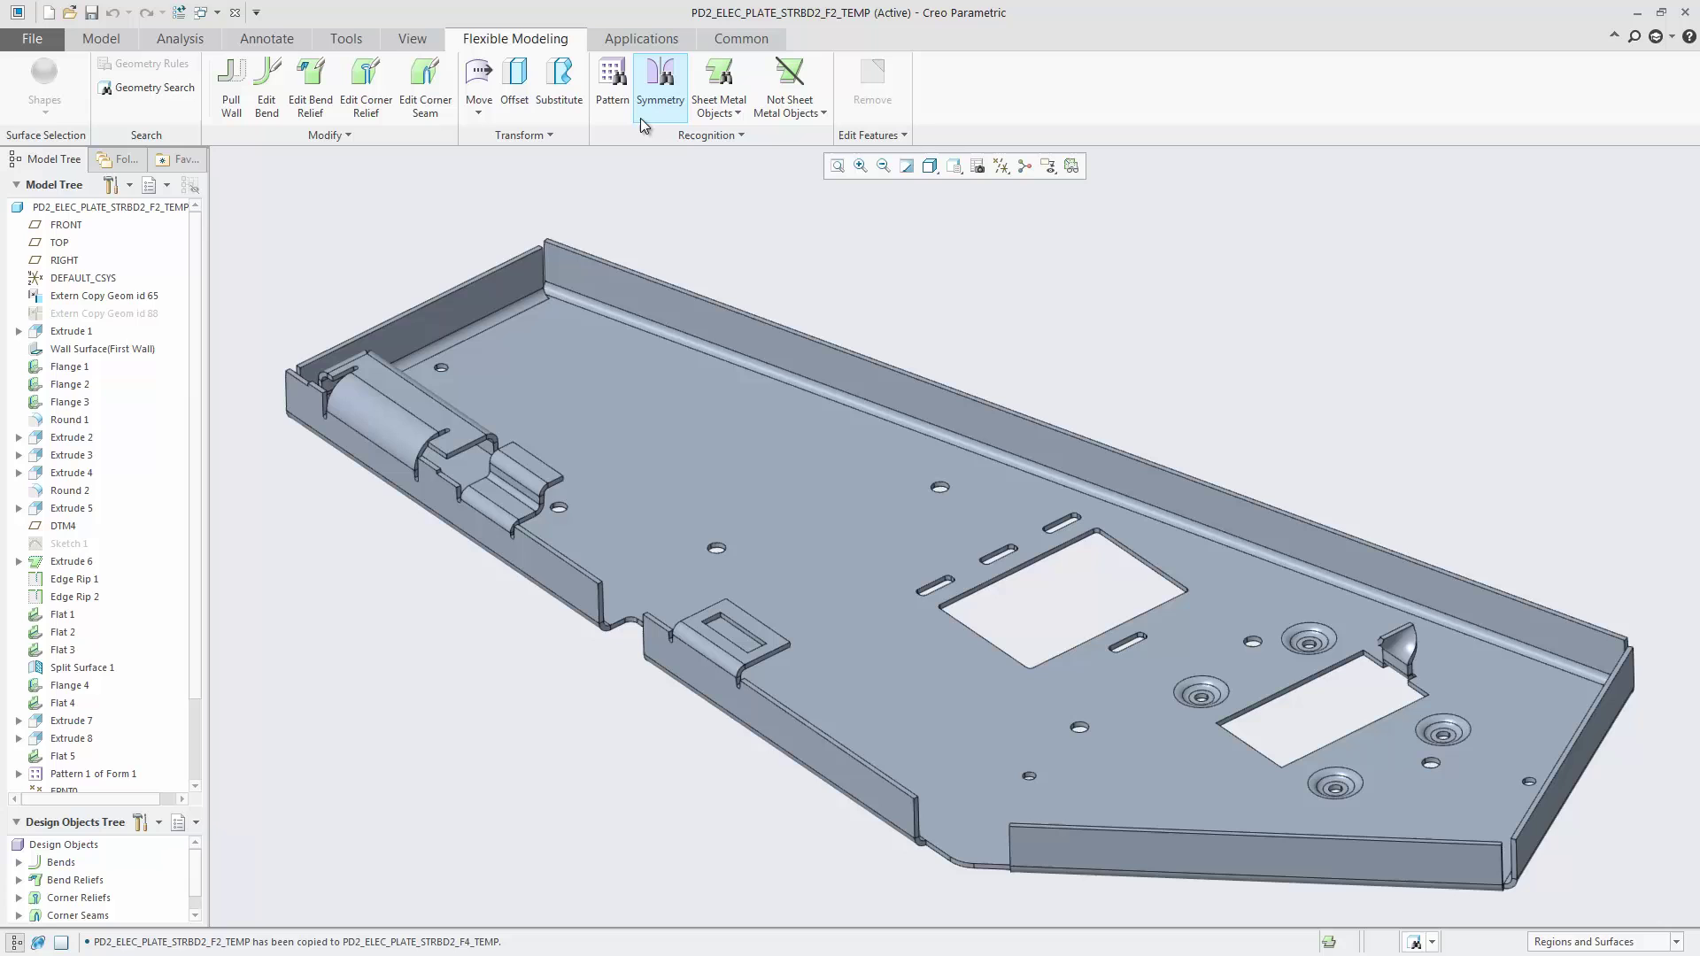
Switch to the saved 01-MOVE view to frame the short flat tab beside the back wall
click(954, 167)
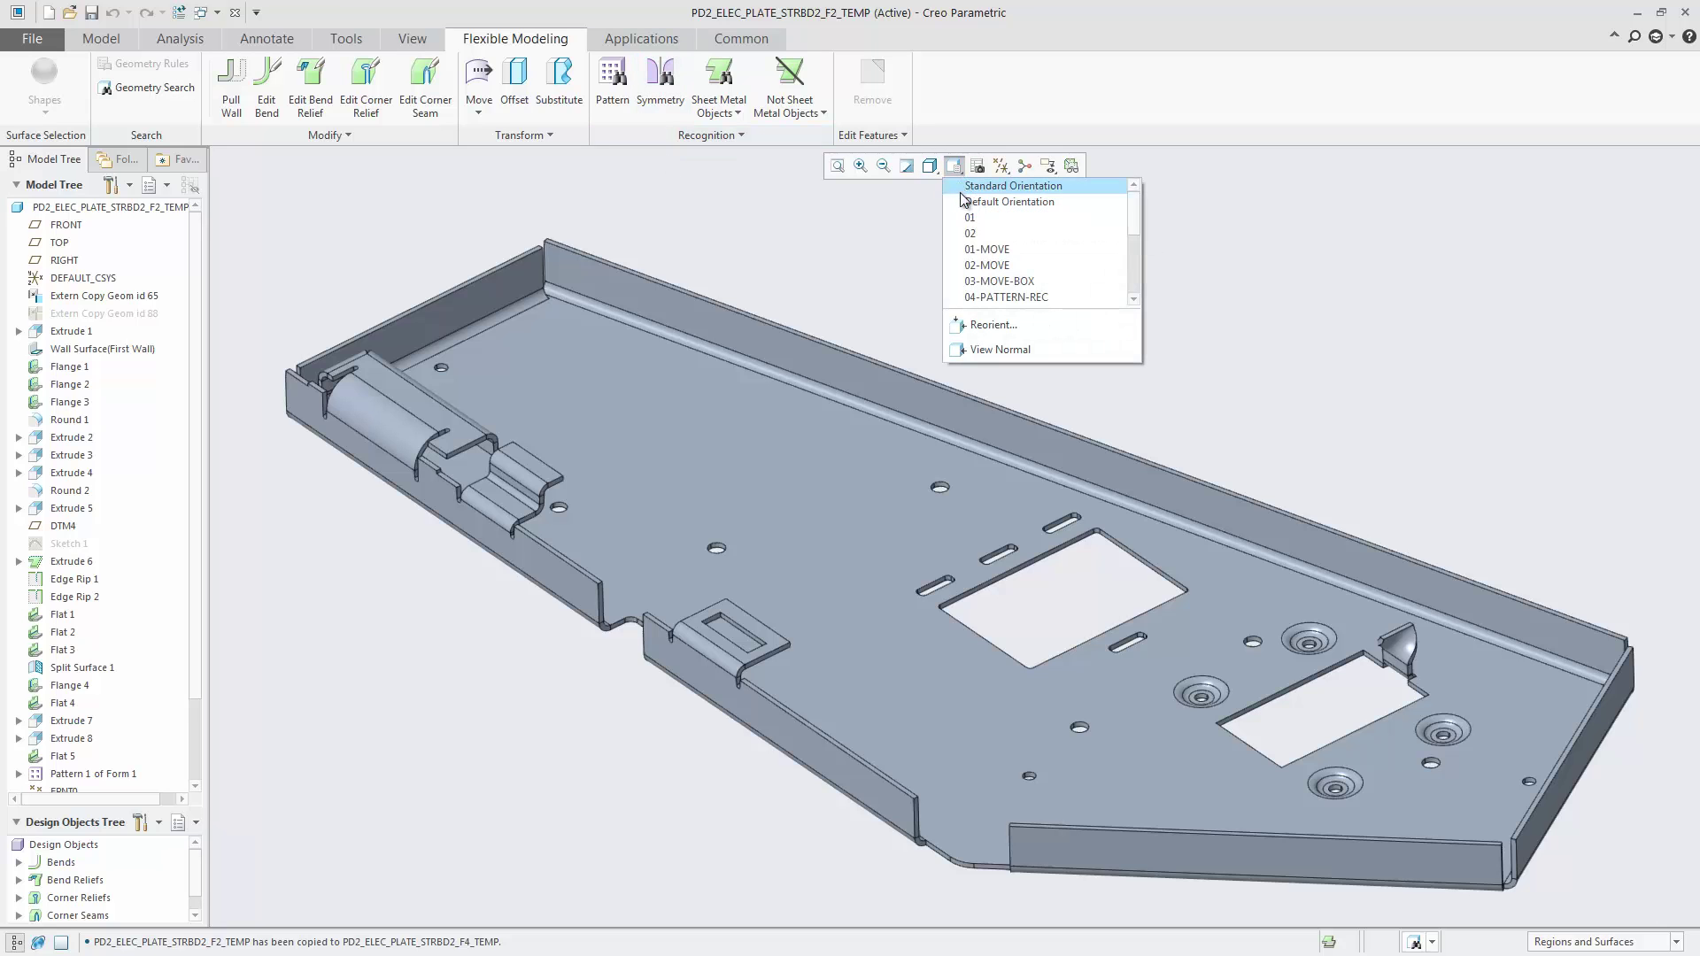
click(988, 252)
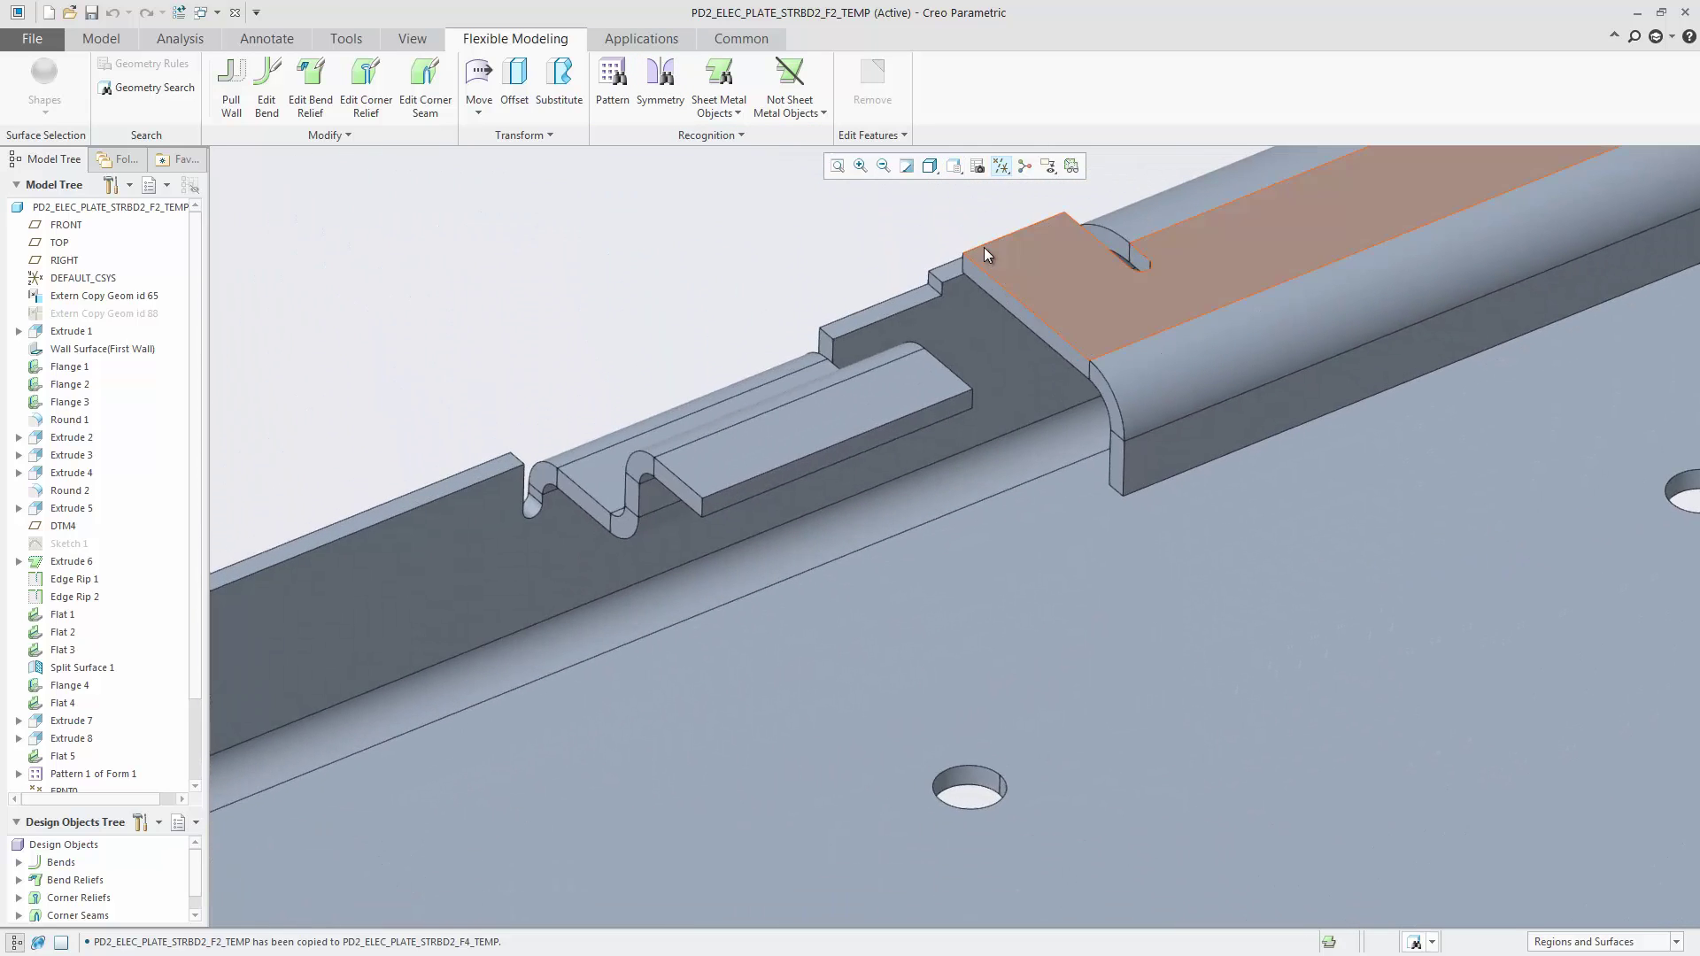
Move the short flat tab's side face outward 0.81, with the origin on the Flange 5 surface
click(850, 448)
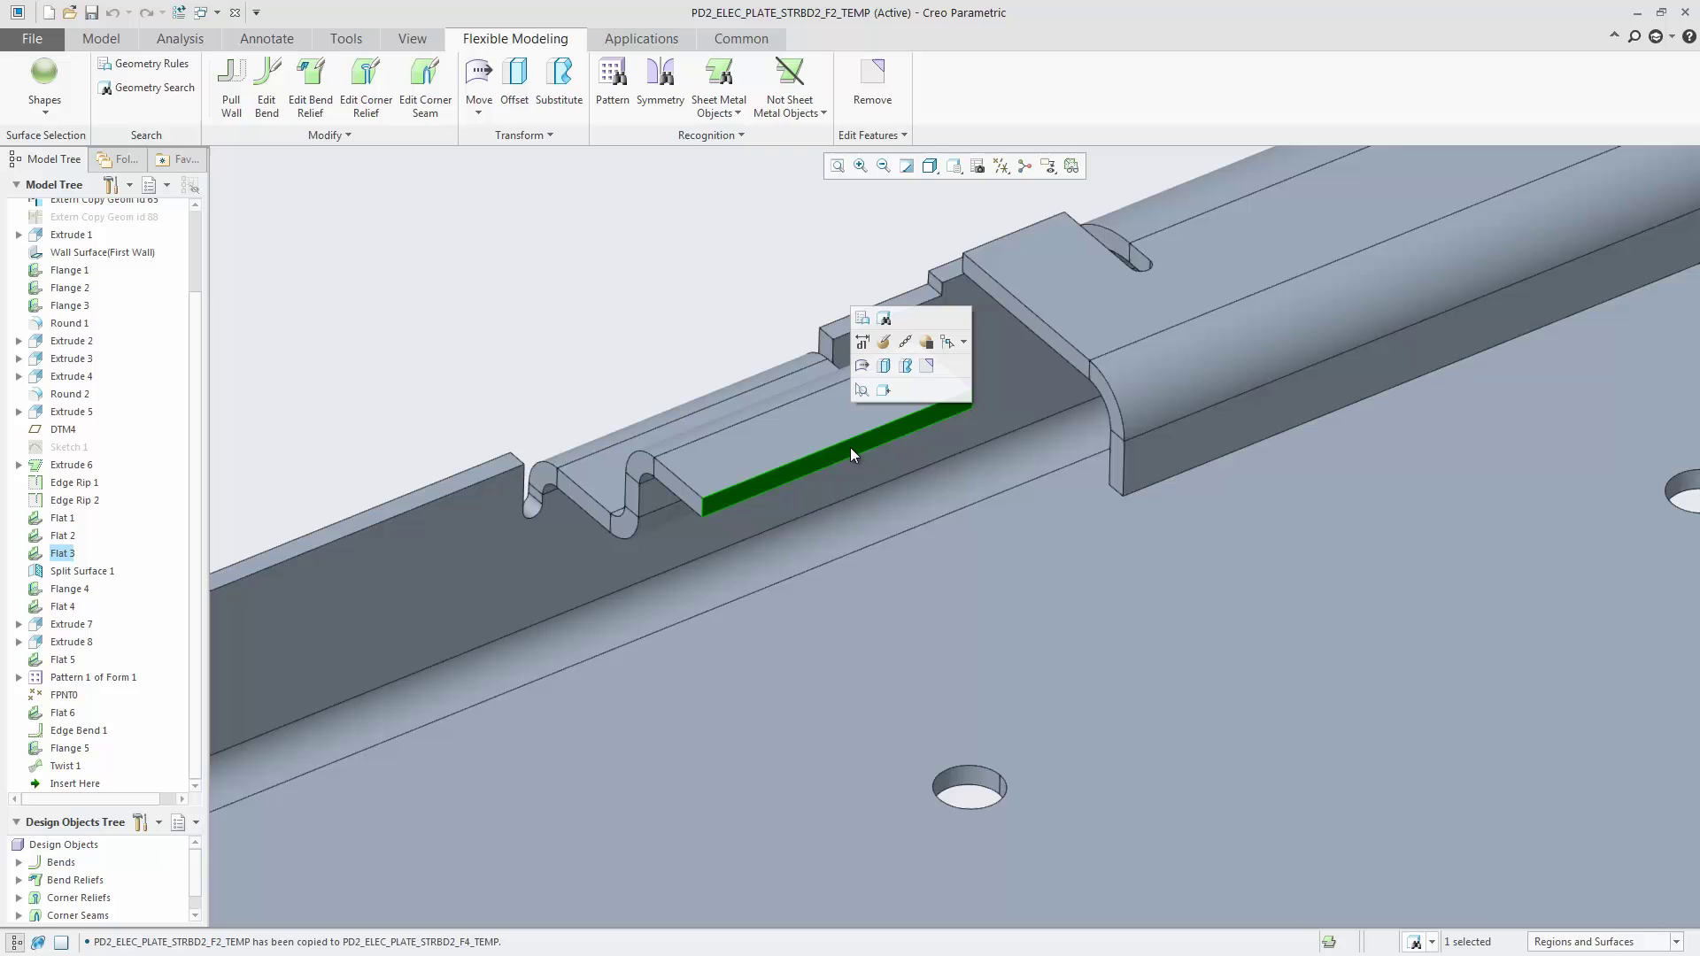
click(861, 366)
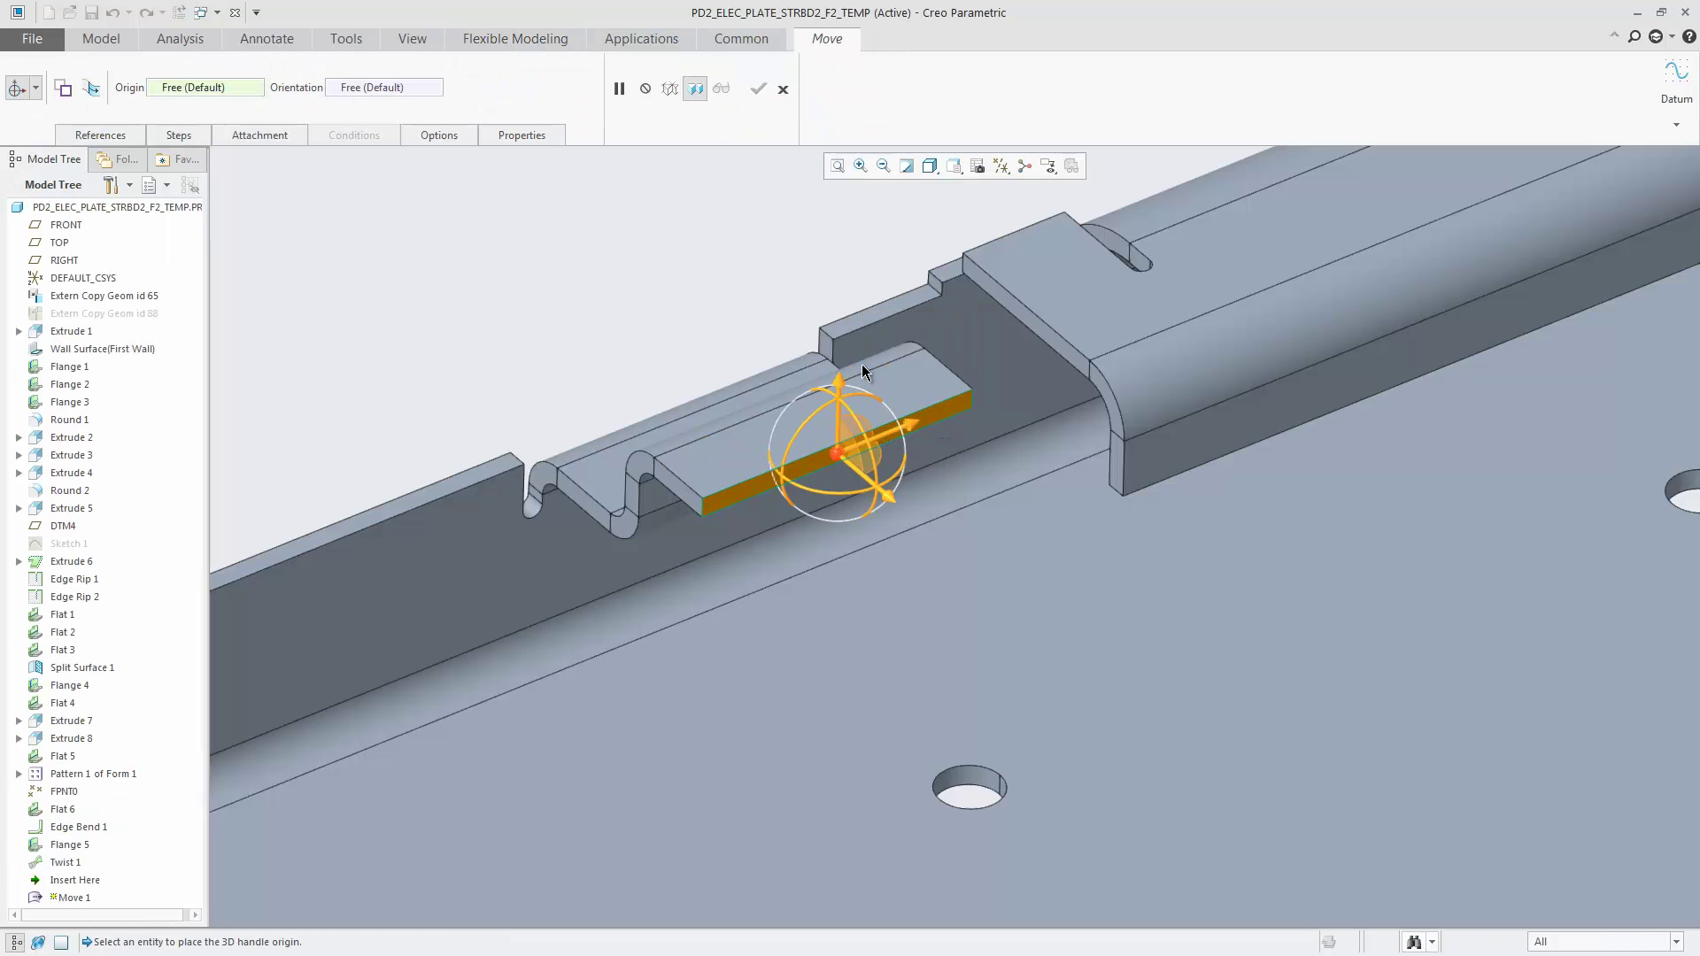
click(1142, 445)
drag(1187, 491, 1371, 634)
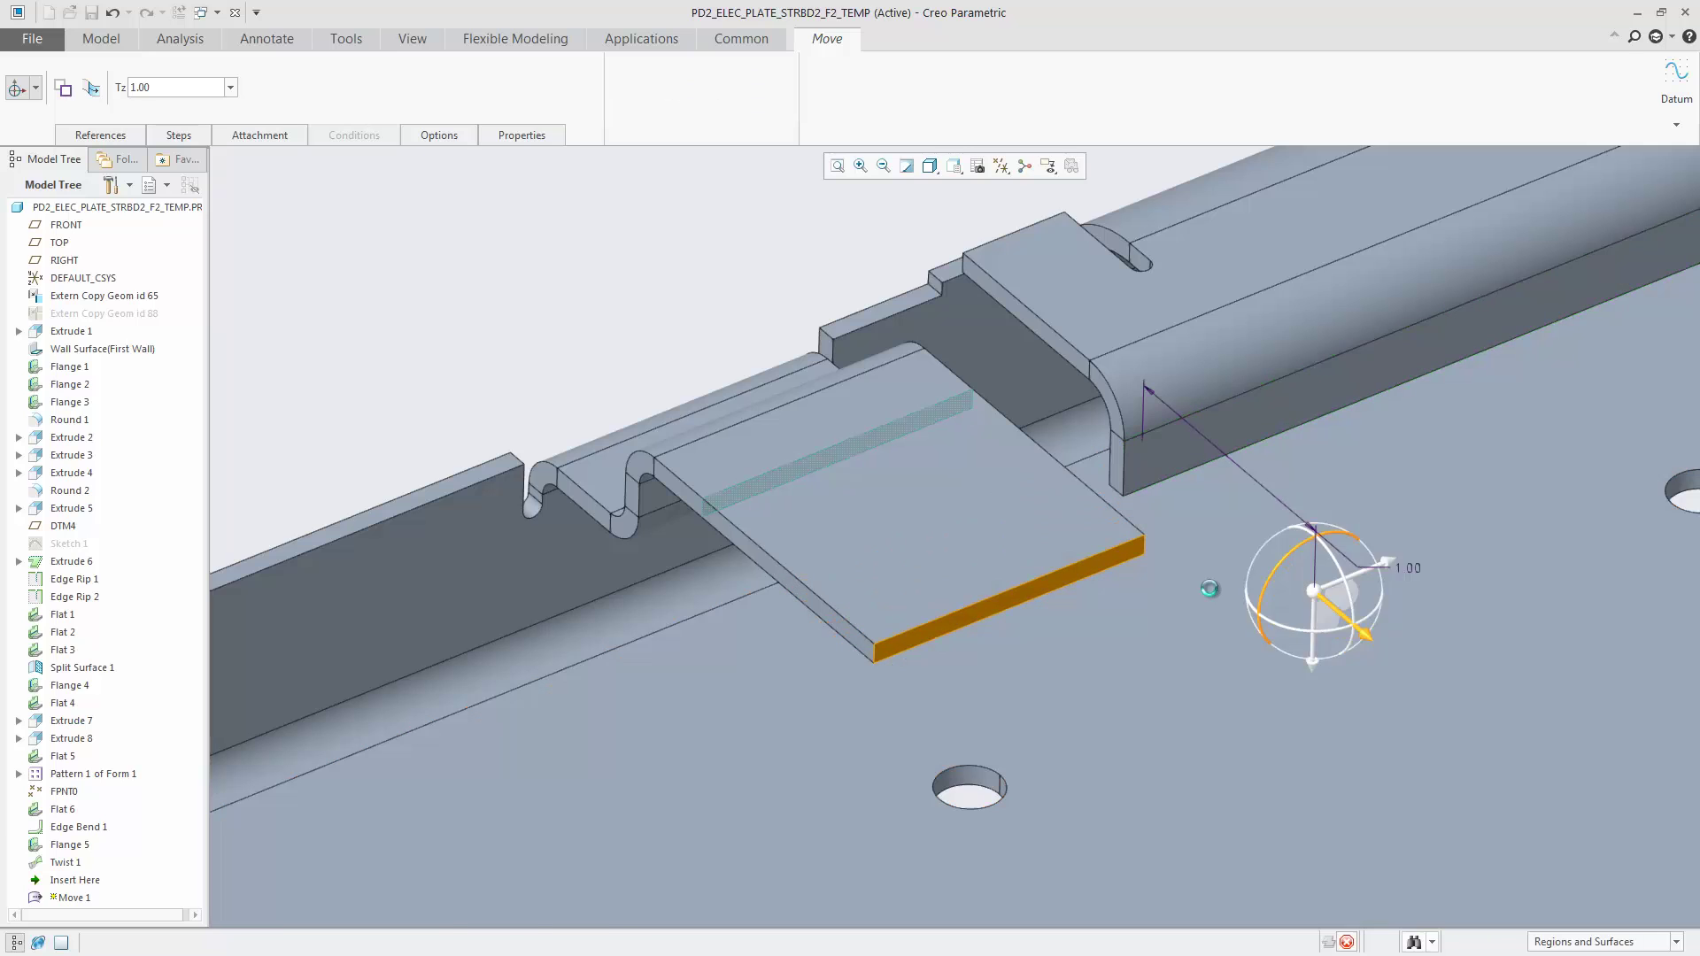
middle_click(1213, 595)
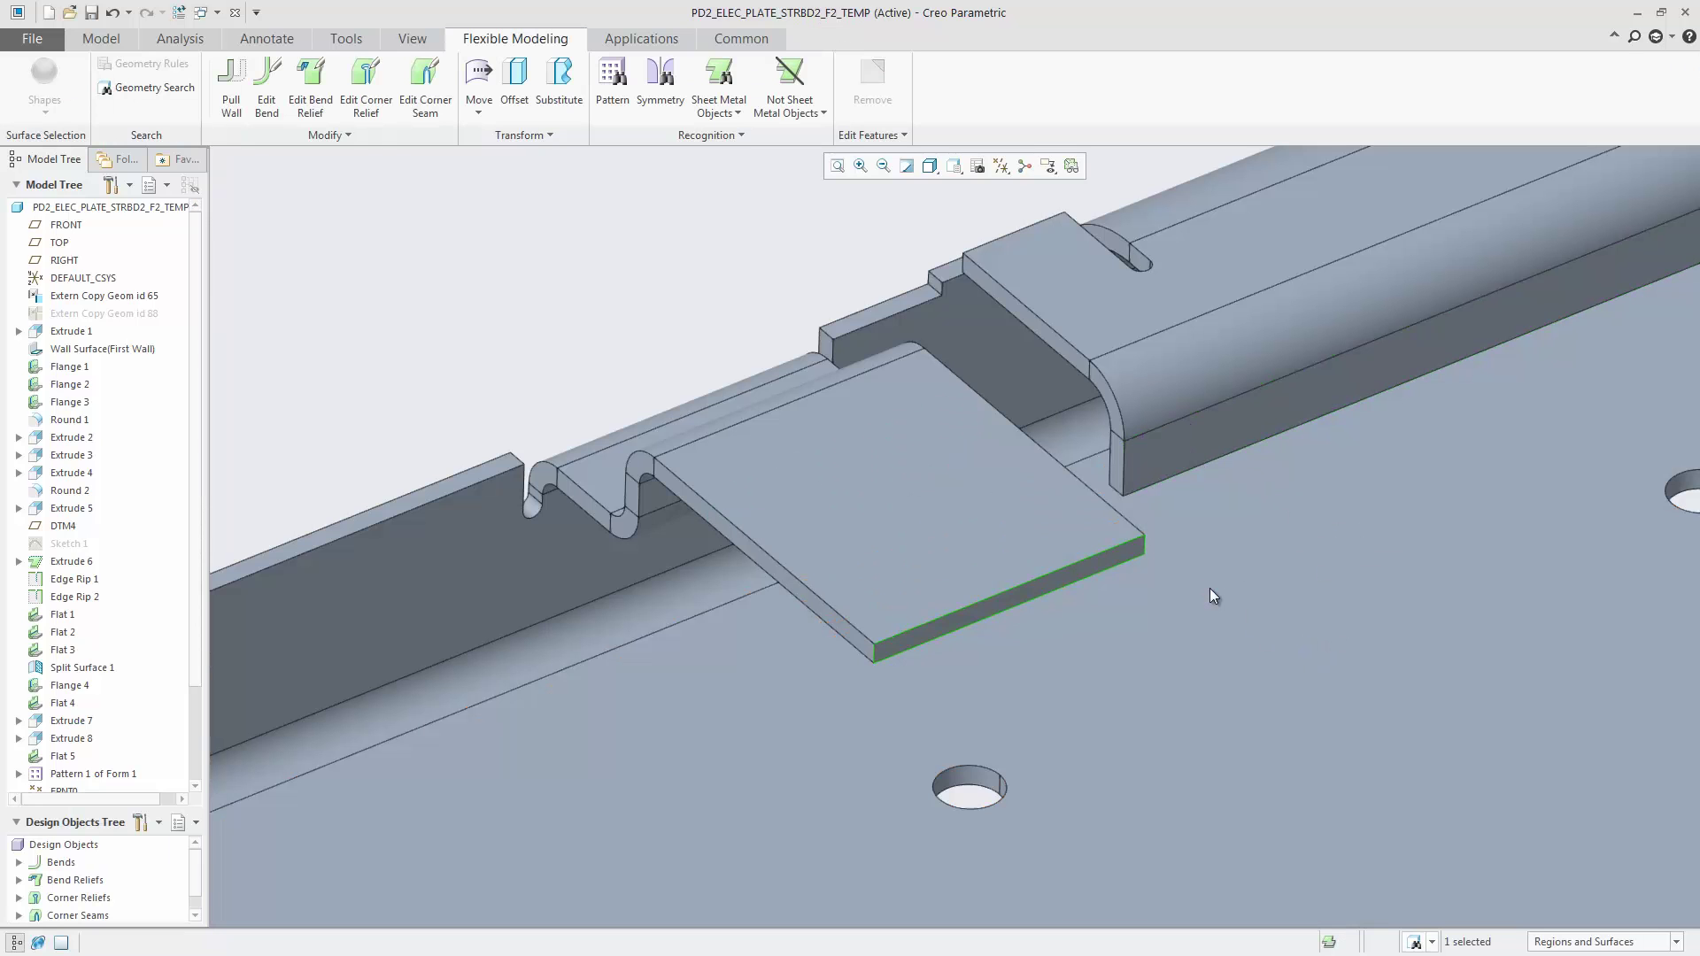
Rotate the extended tab's front edge face 30° about its corner vertex
click(1047, 586)
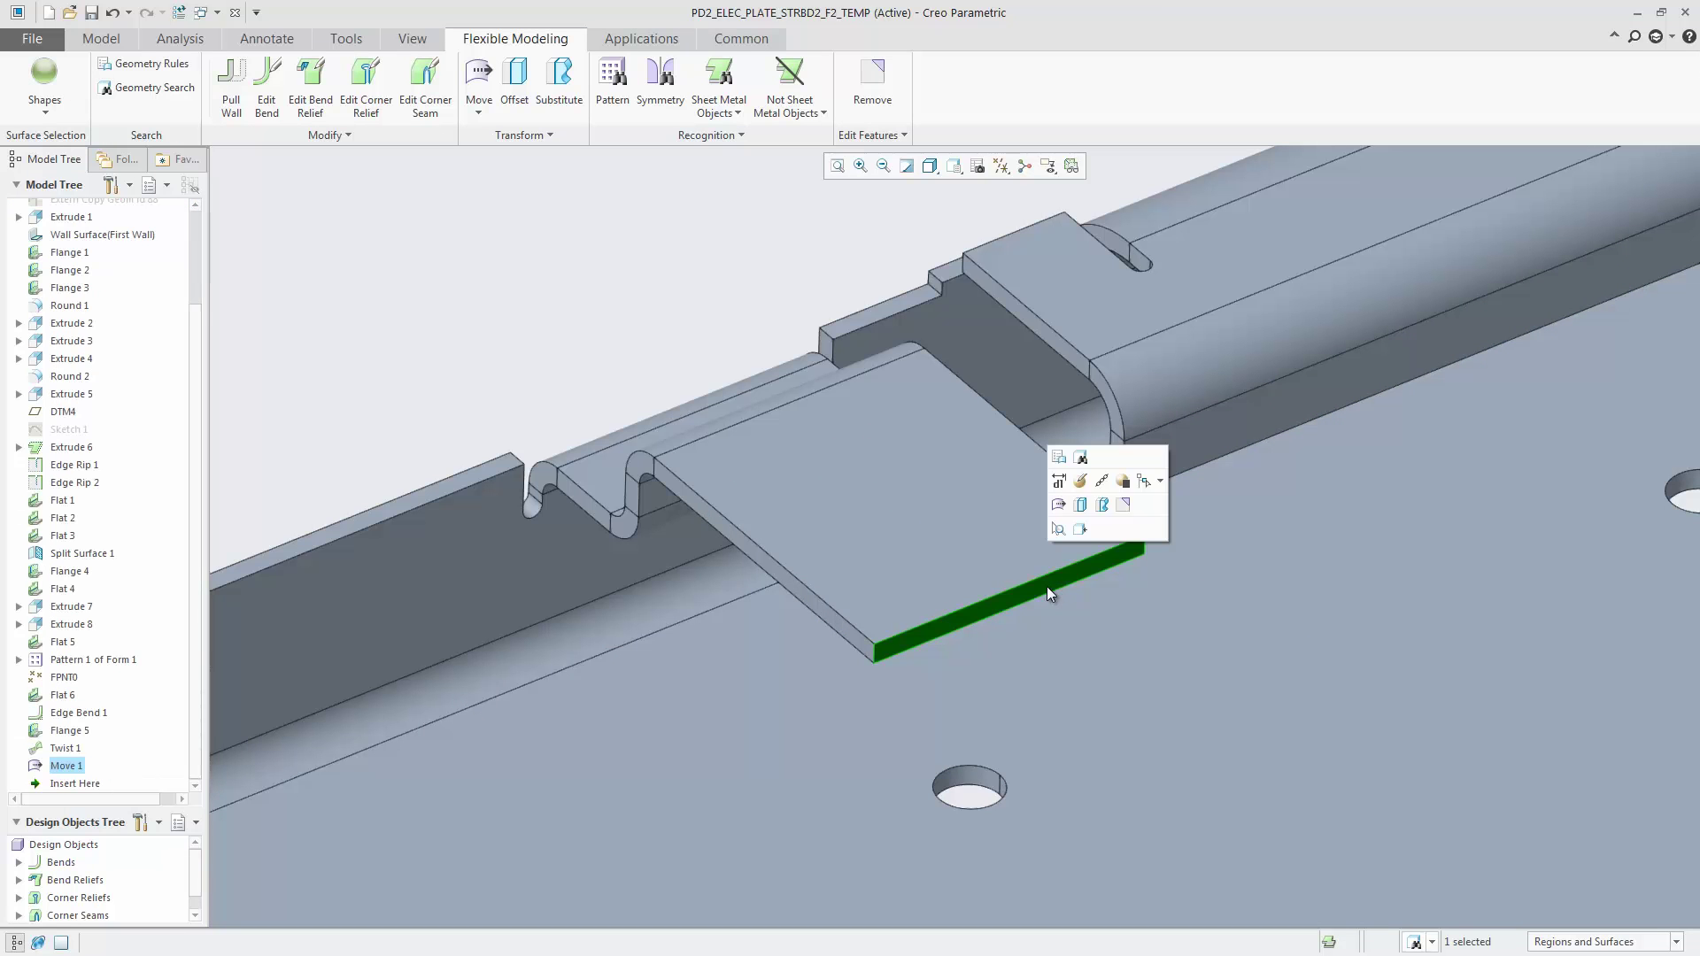
click(1060, 504)
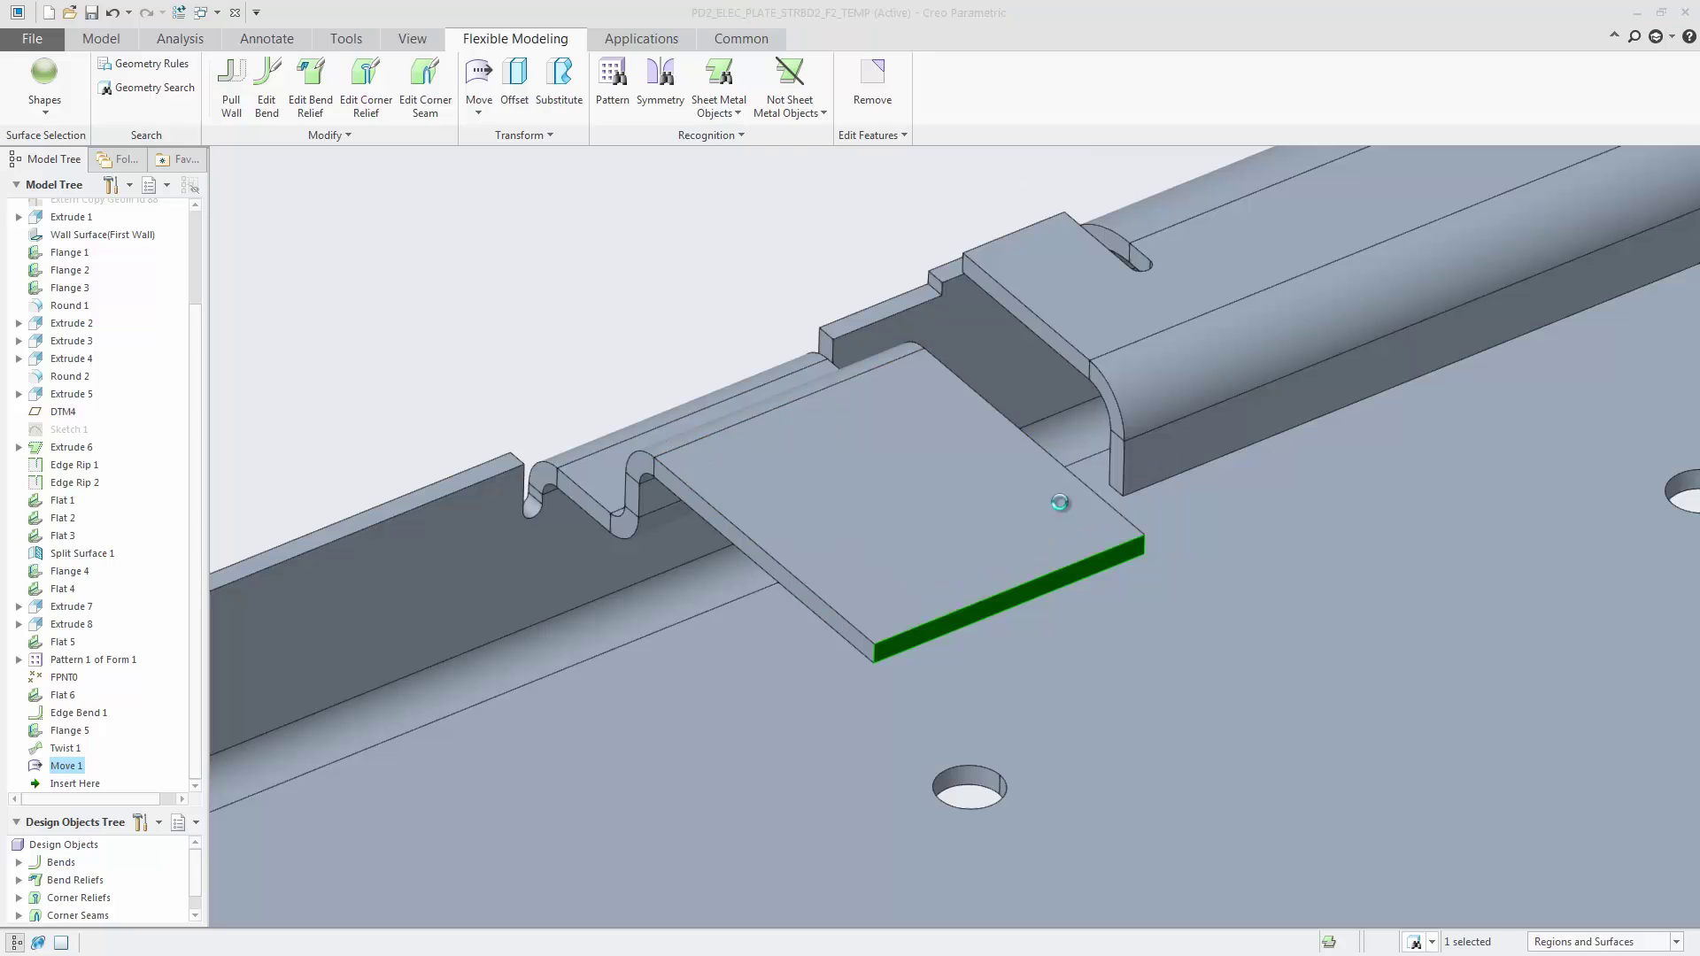
click(874, 653)
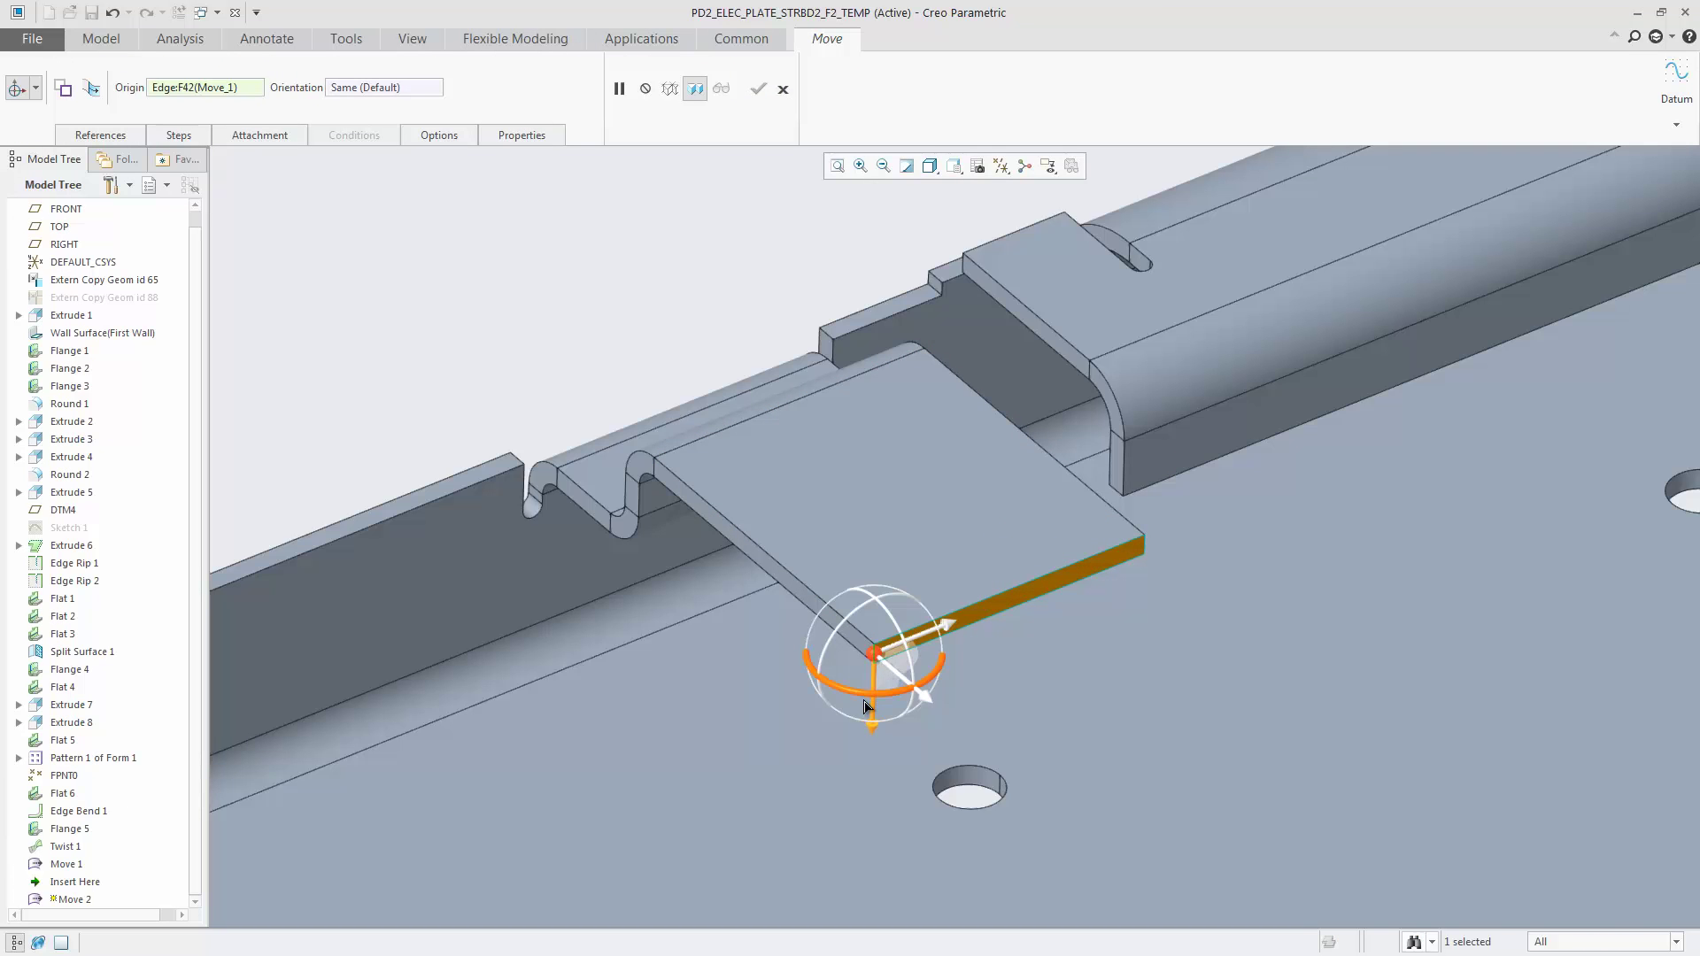
mouse_move(866, 703)
mouse_down()
mouse_move(843, 698)
mouse_move(873, 677)
mouse_up()
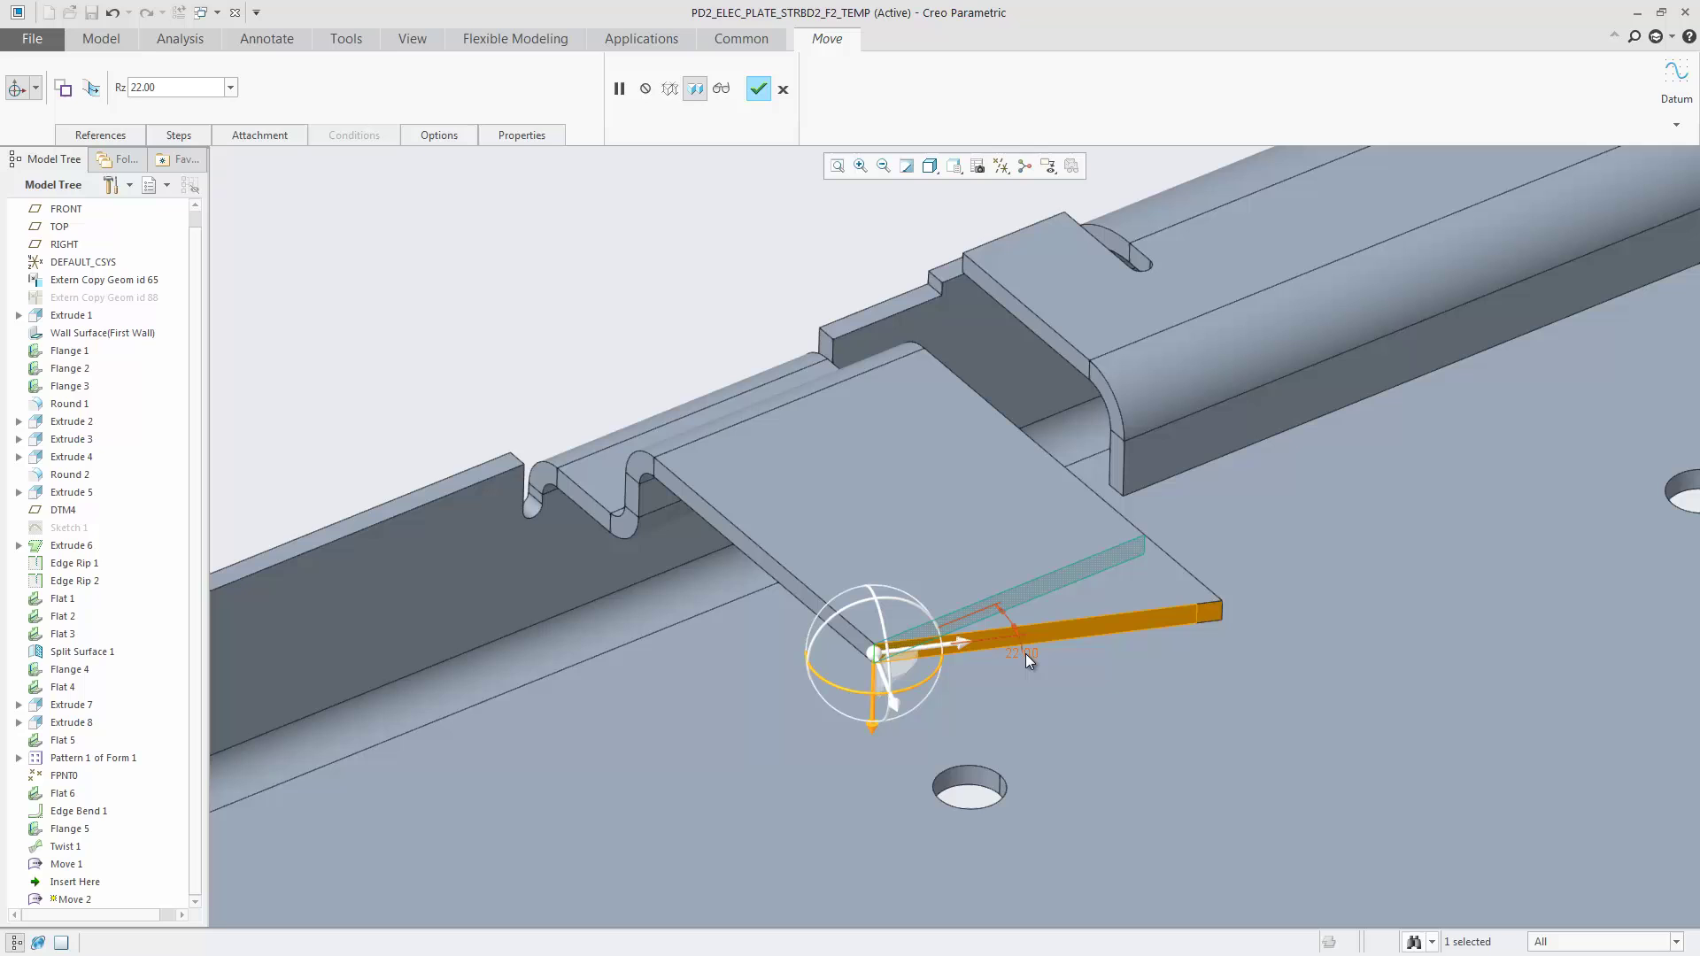
text(30)
key(Return)
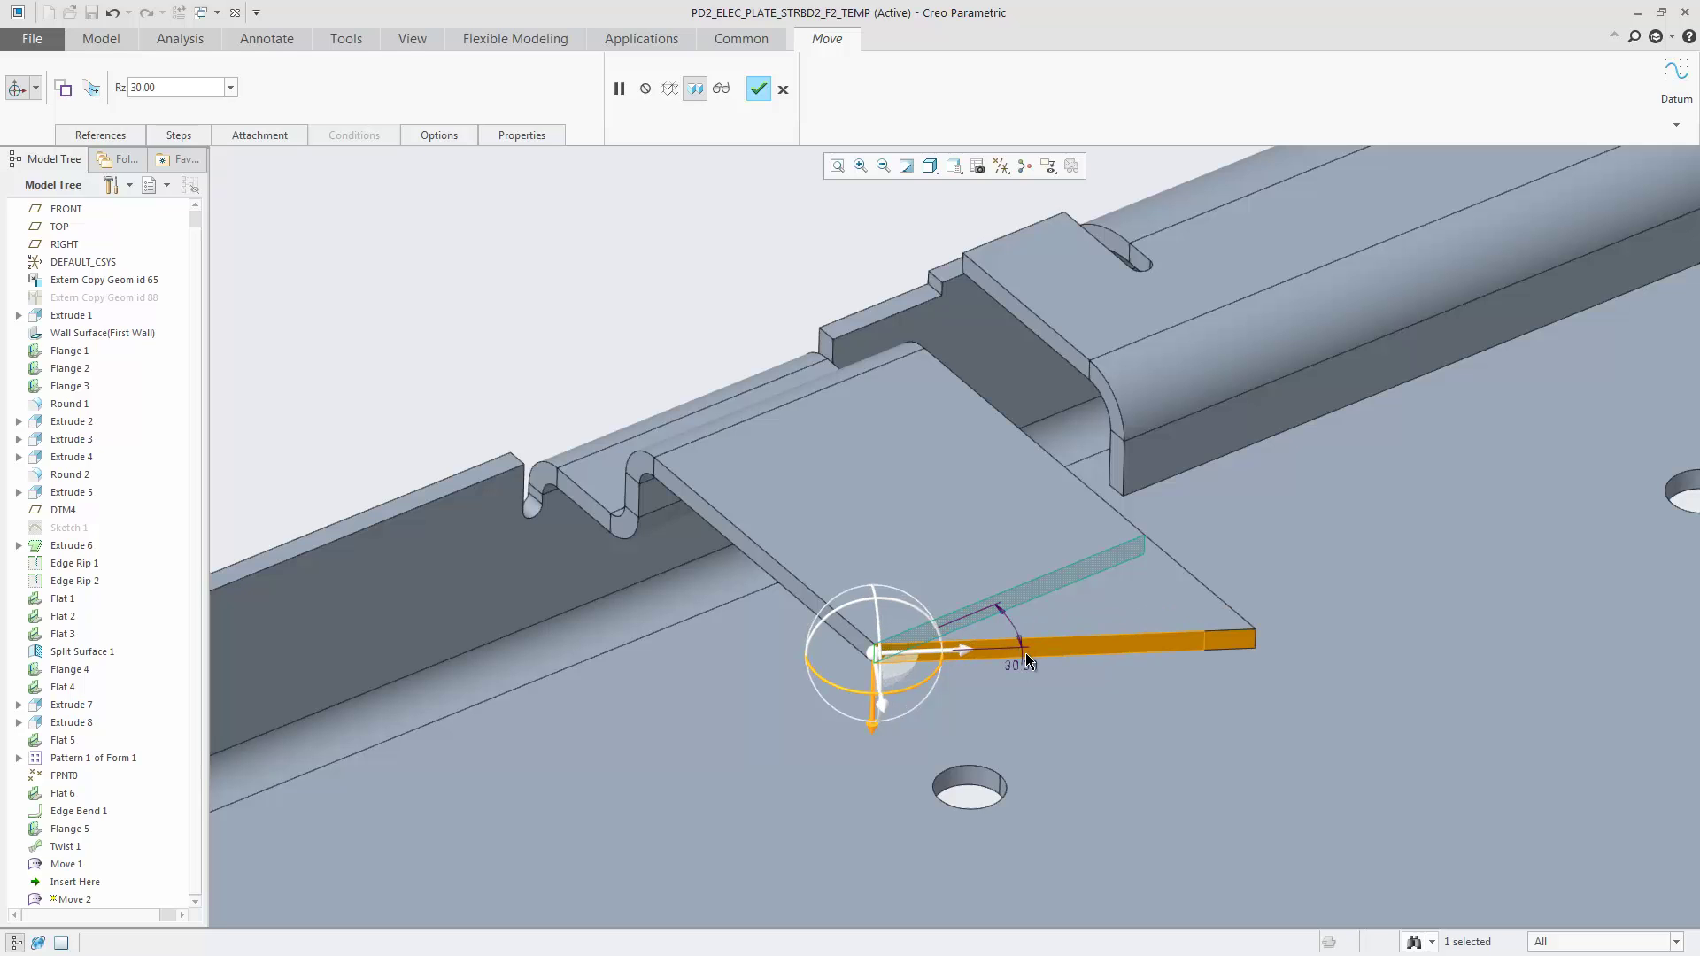
middle_click(1026, 652)
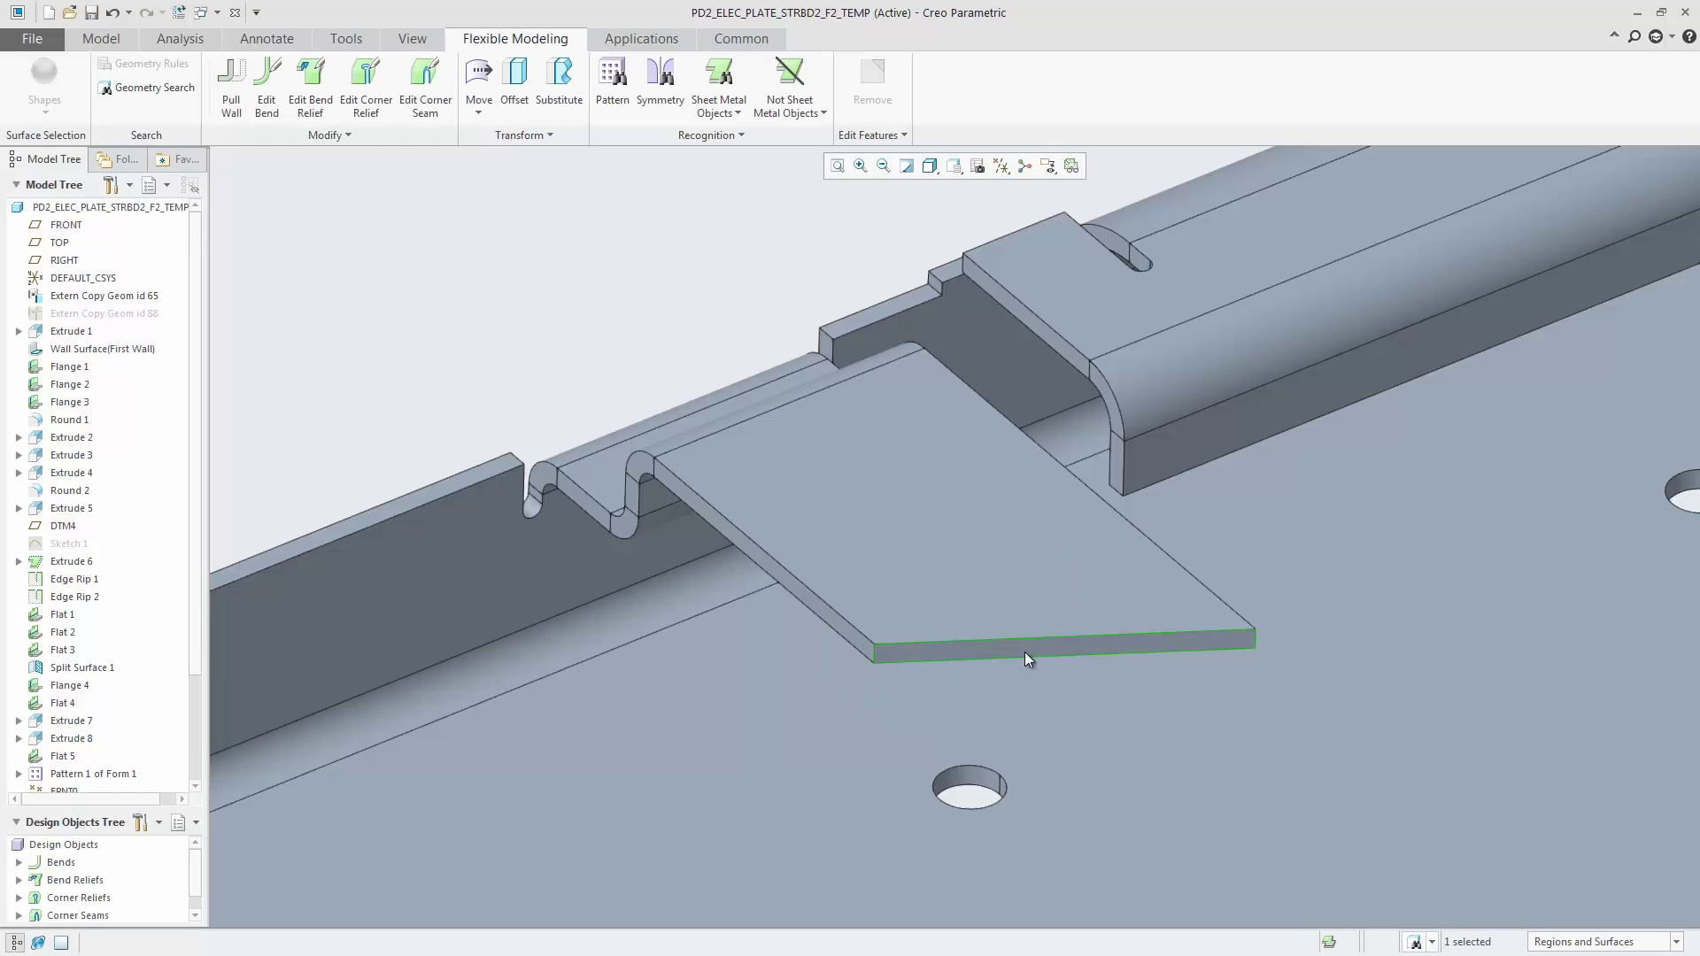
click(960, 166)
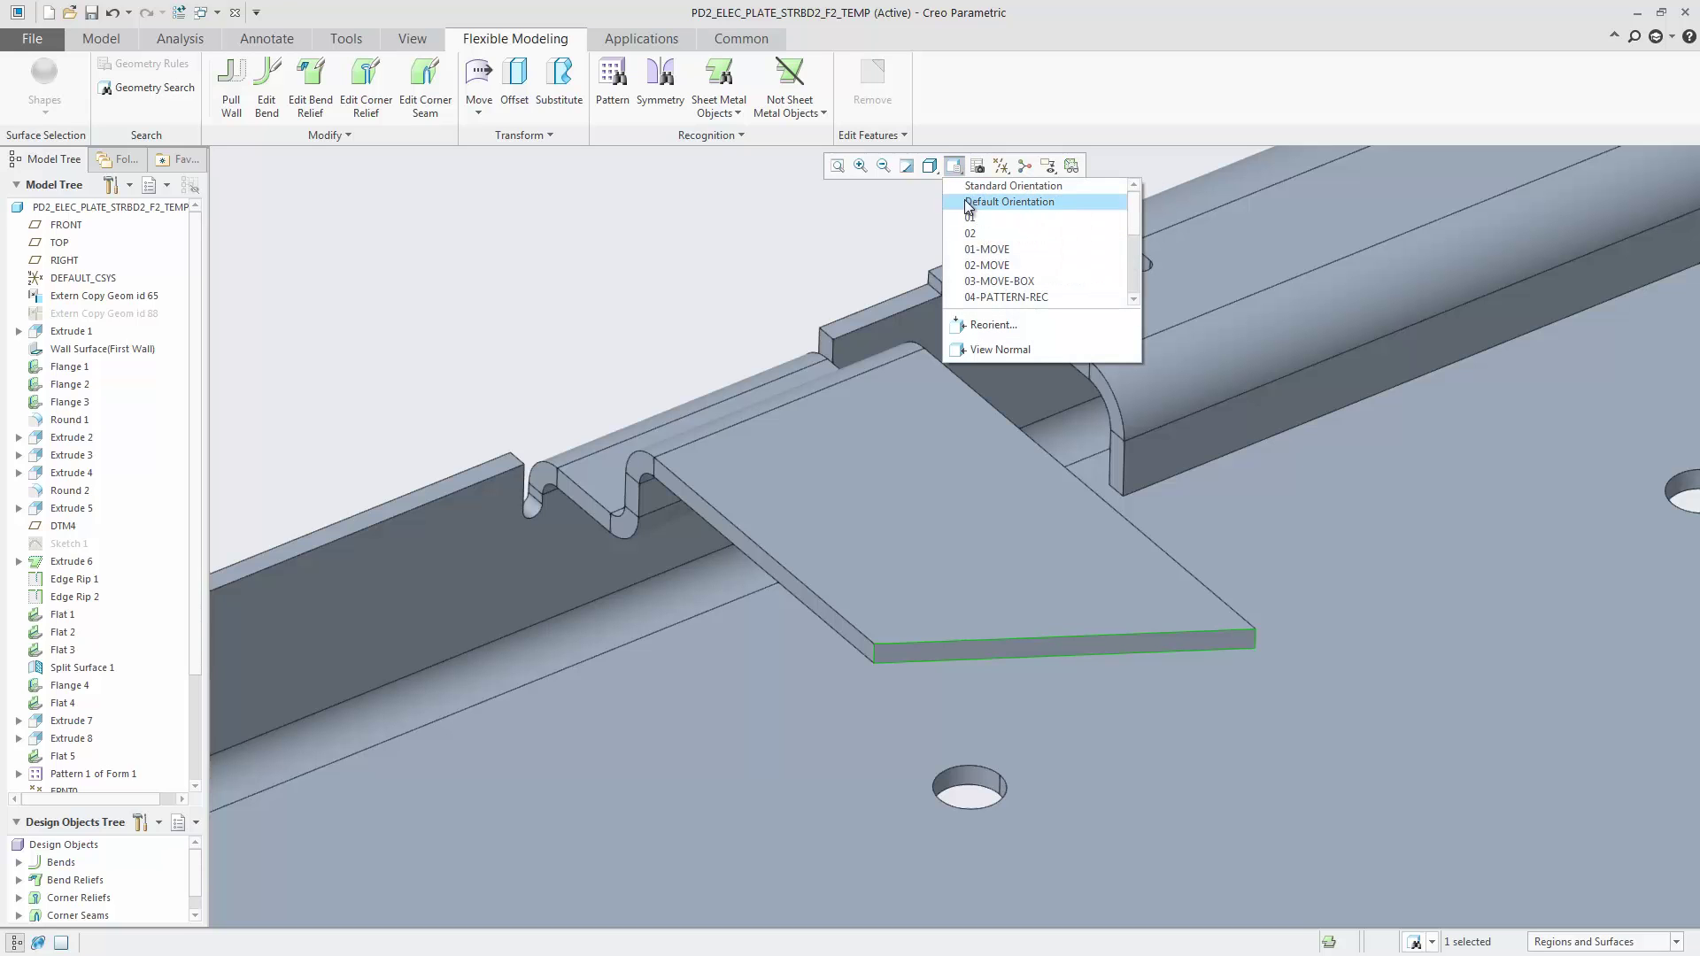
In the 02-MOVE view, slide the stepped tab's bend further along the tab toward its angled end
click(976, 265)
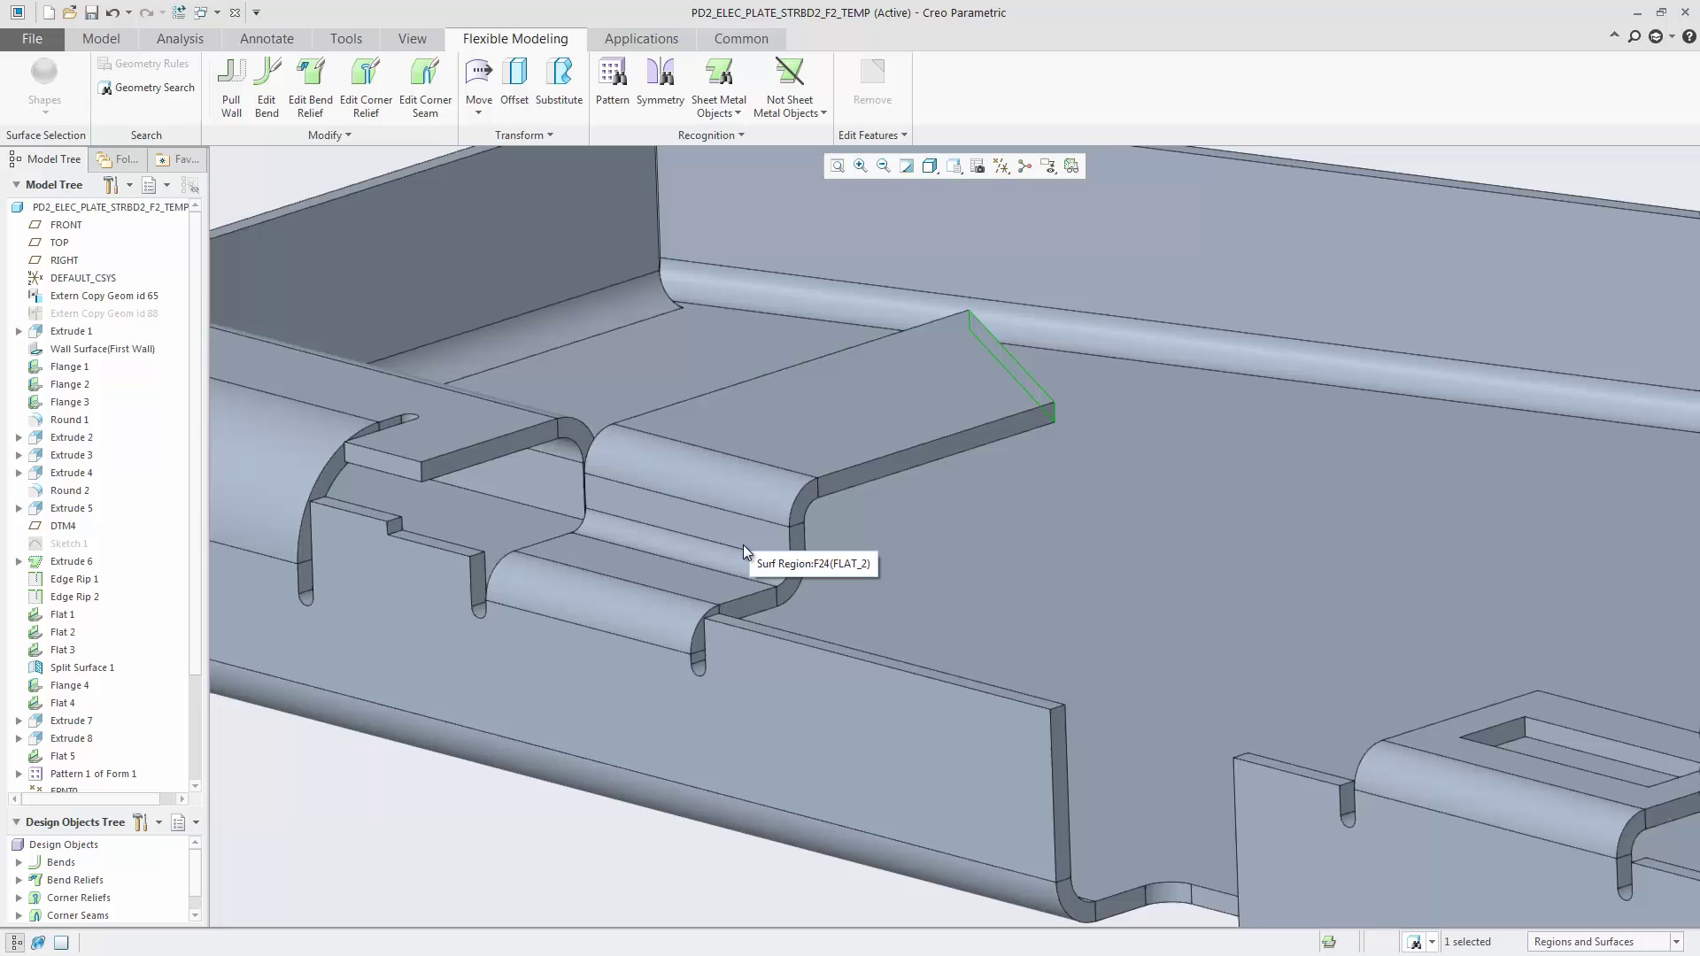
click(742, 539)
click(479, 78)
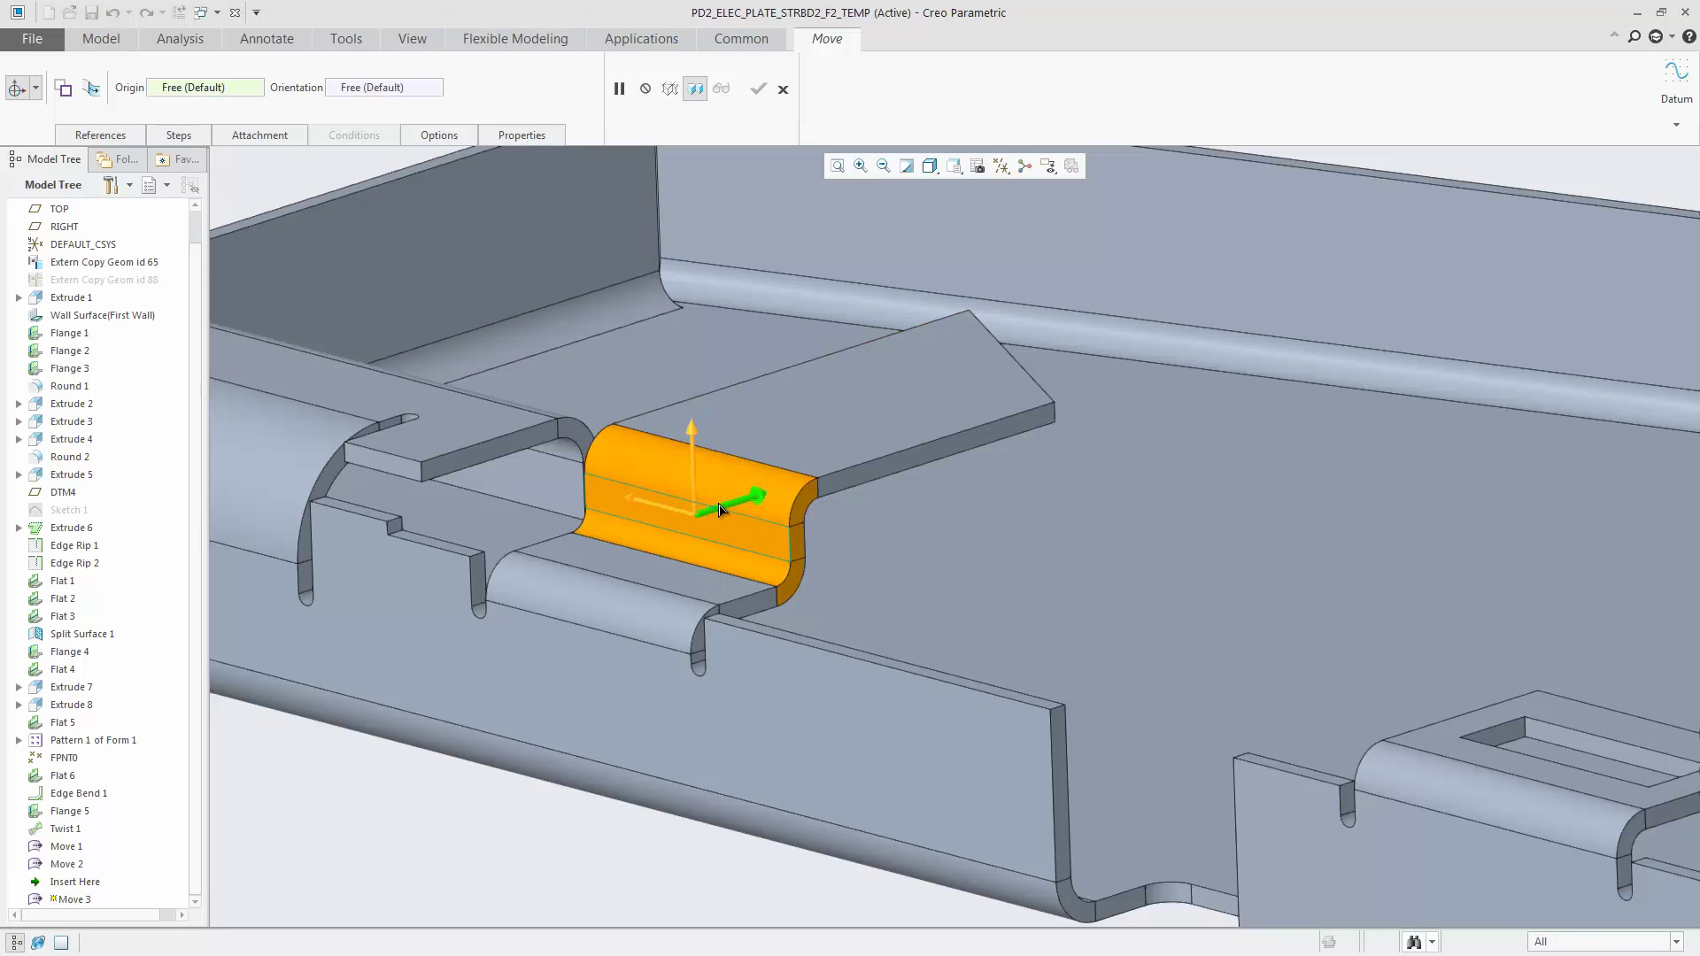
drag(728, 508, 827, 472)
middle_click(975, 506)
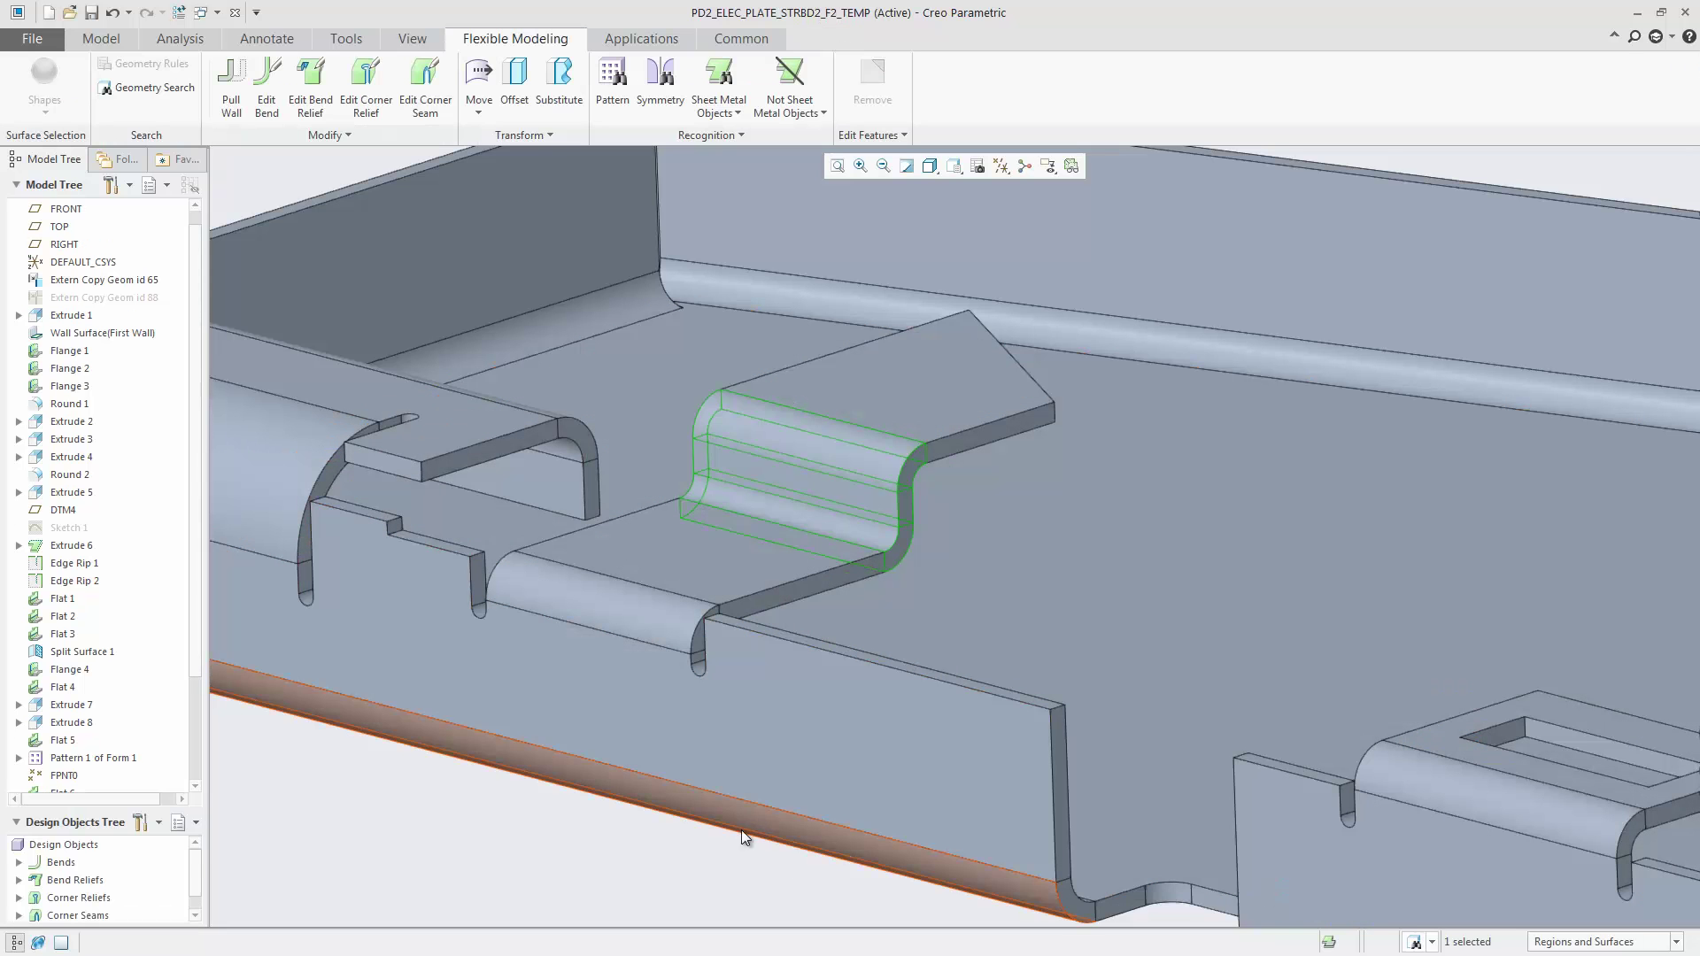
click(807, 861)
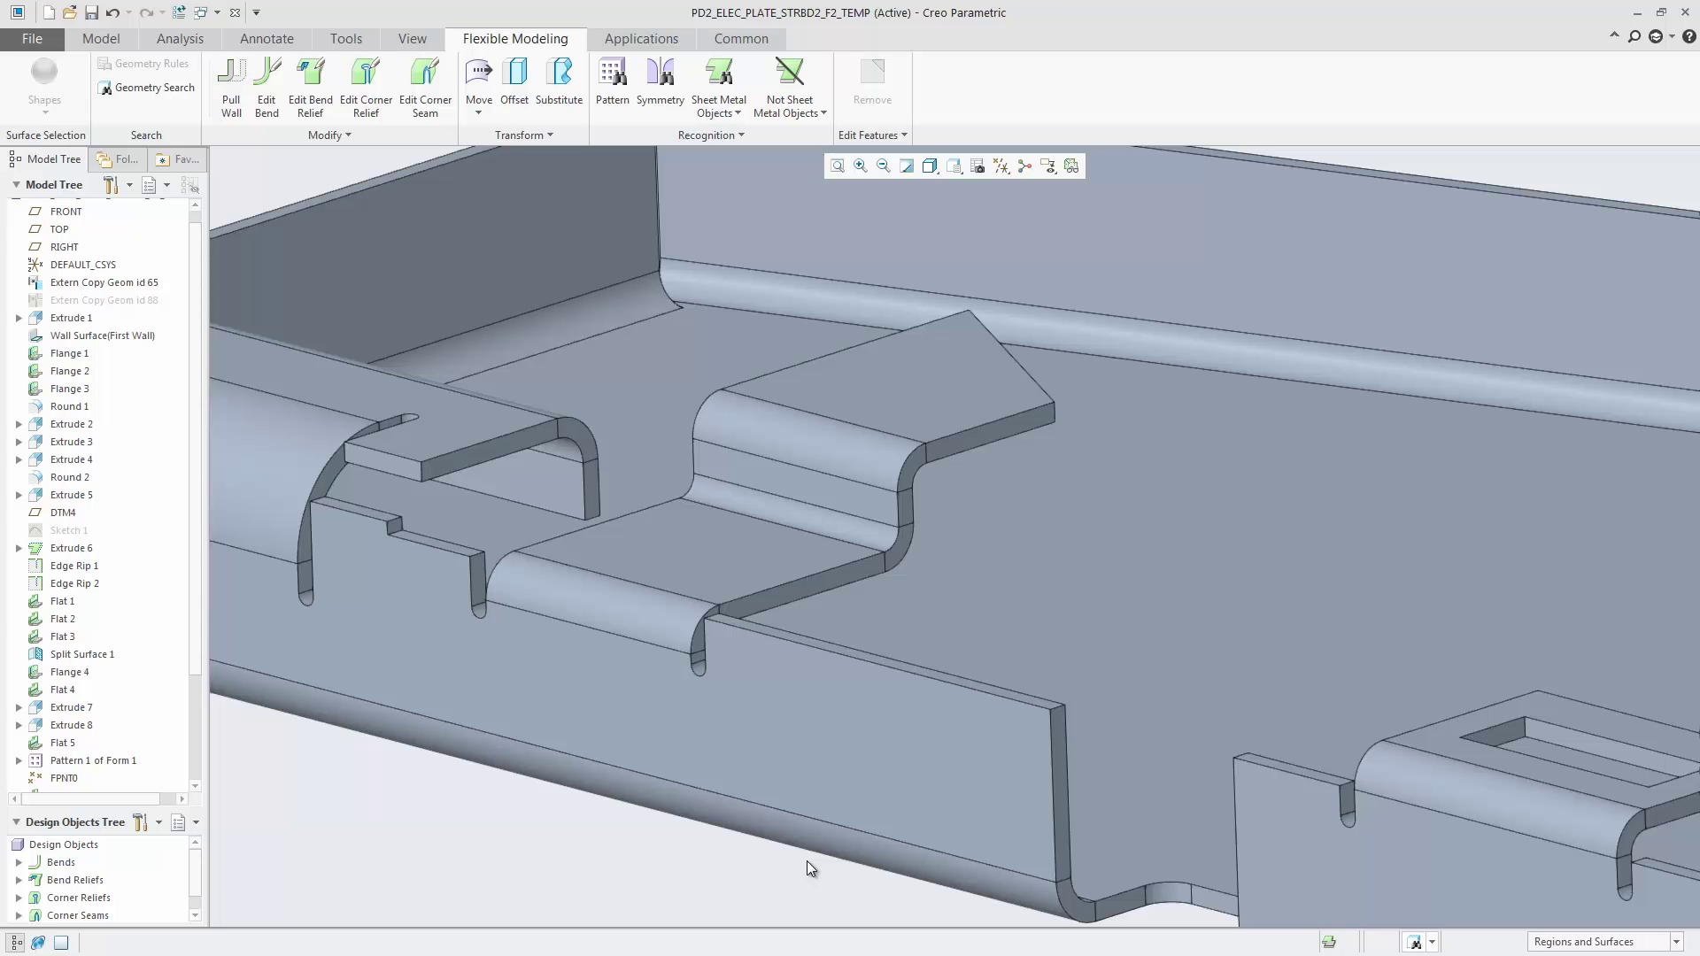
Zoom in on the notch in the lower wall and select its whole cut shape
ctrl+middle_drag(903, 818, 581, 615)
ctrl+middle_drag(724, 640, 753, 641)
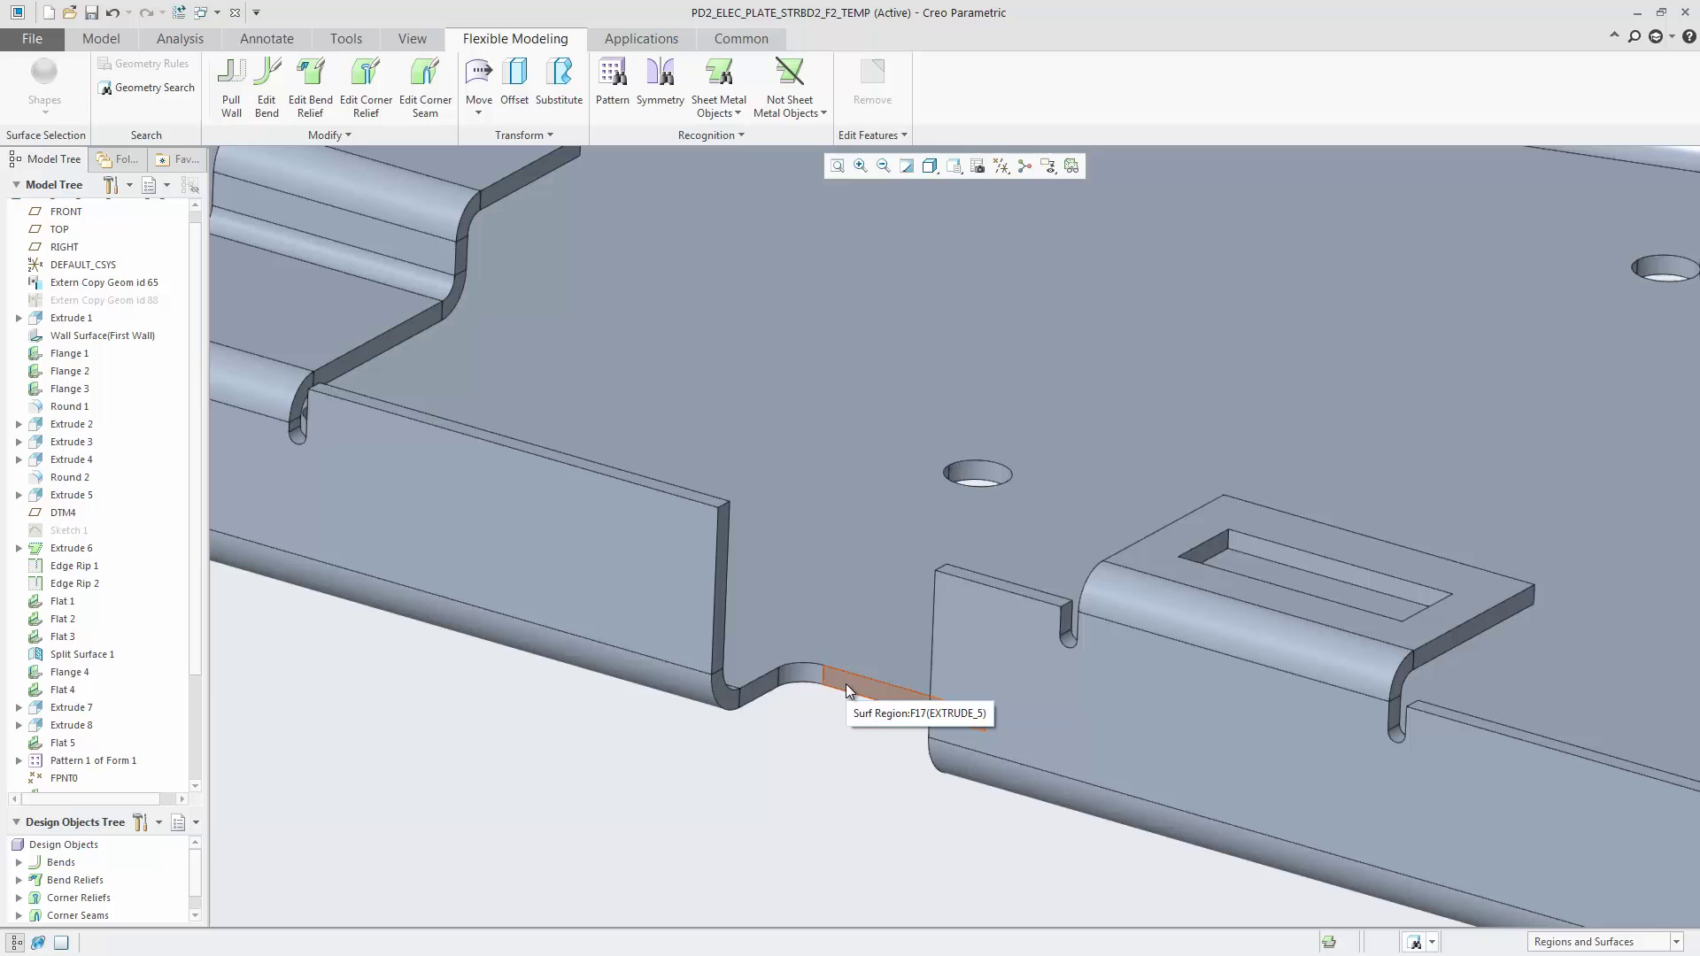
click(846, 684)
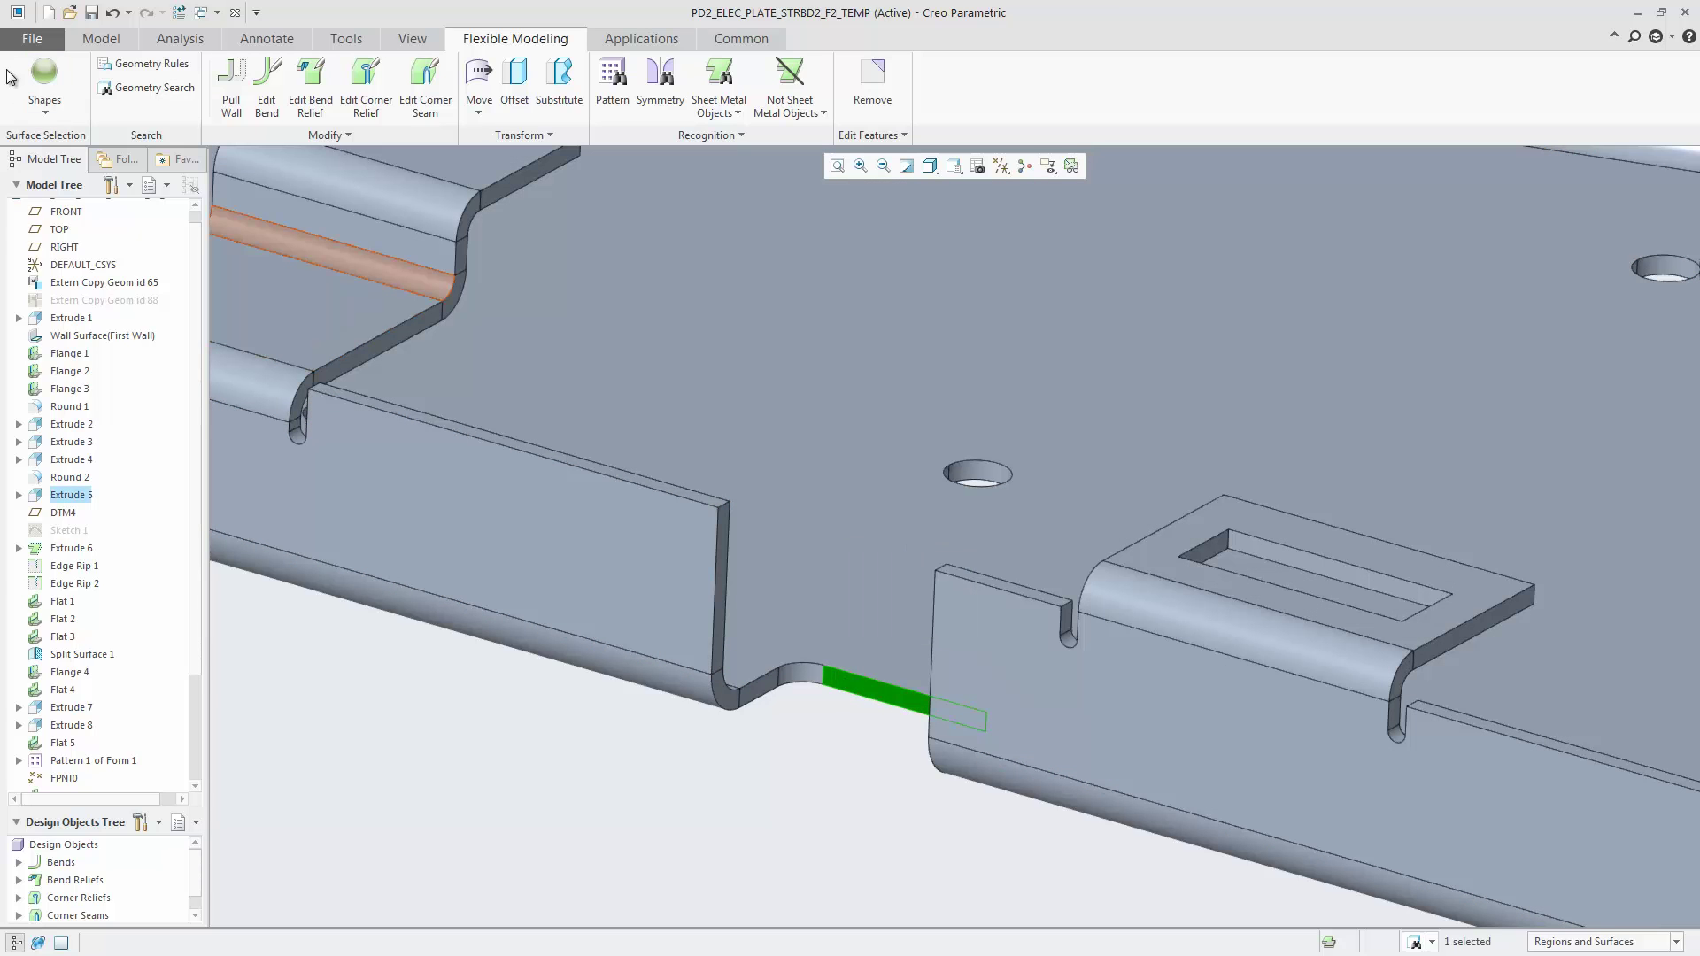
click(44, 75)
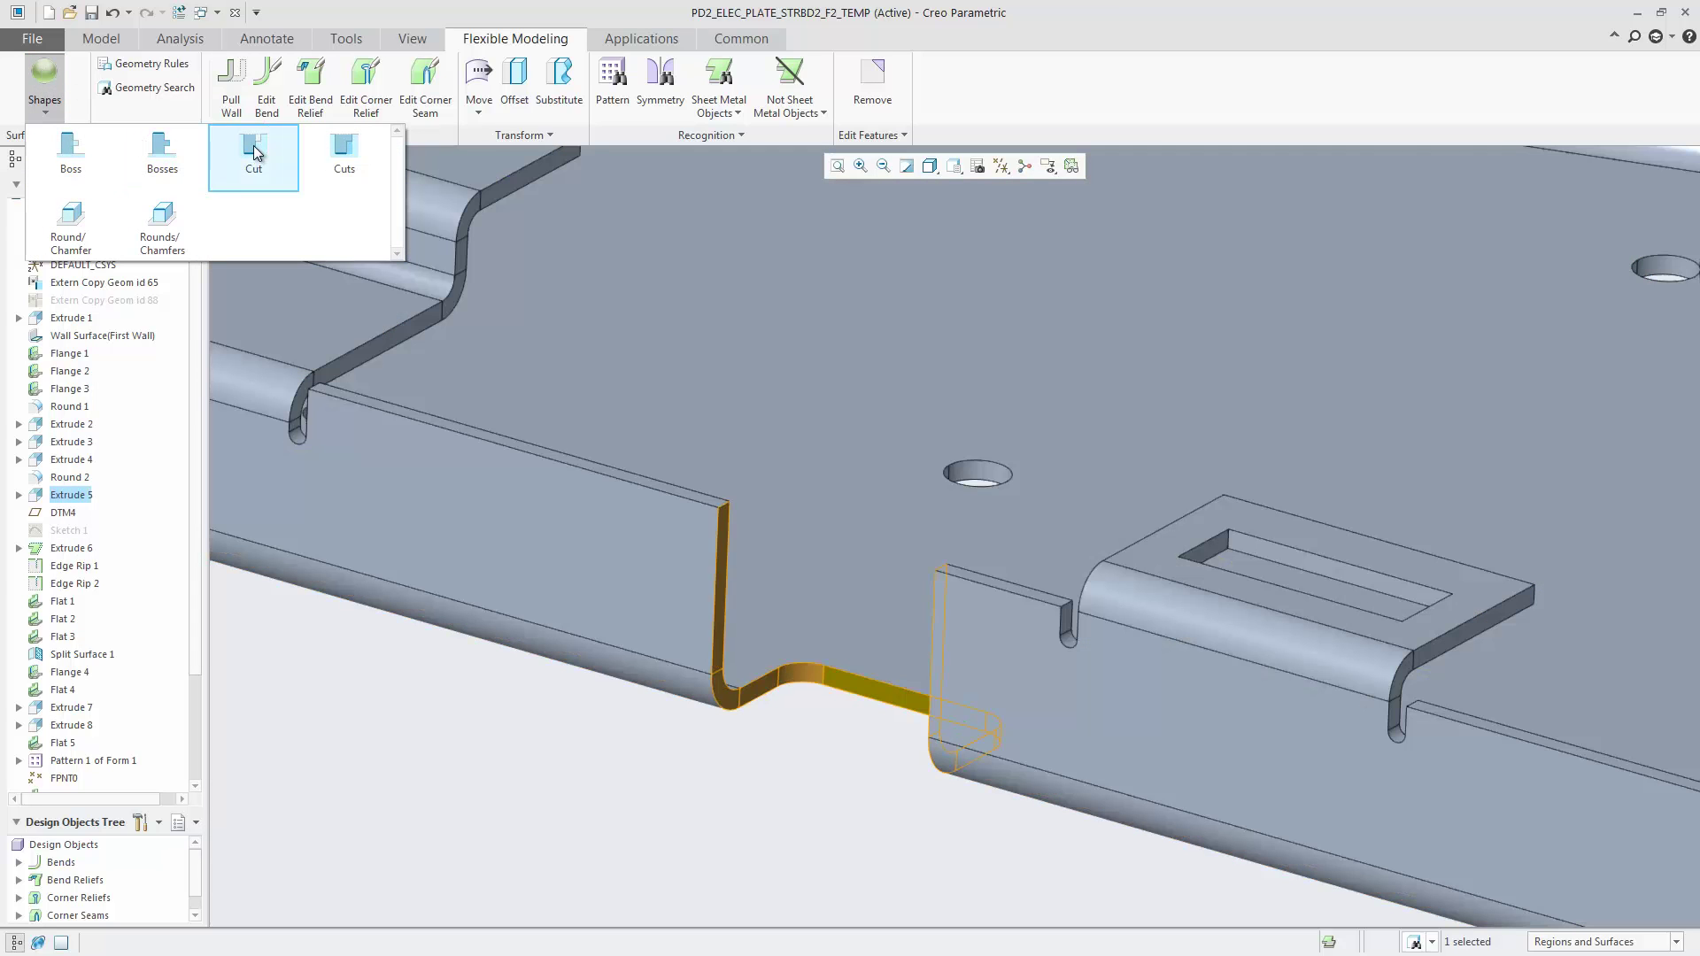
click(254, 147)
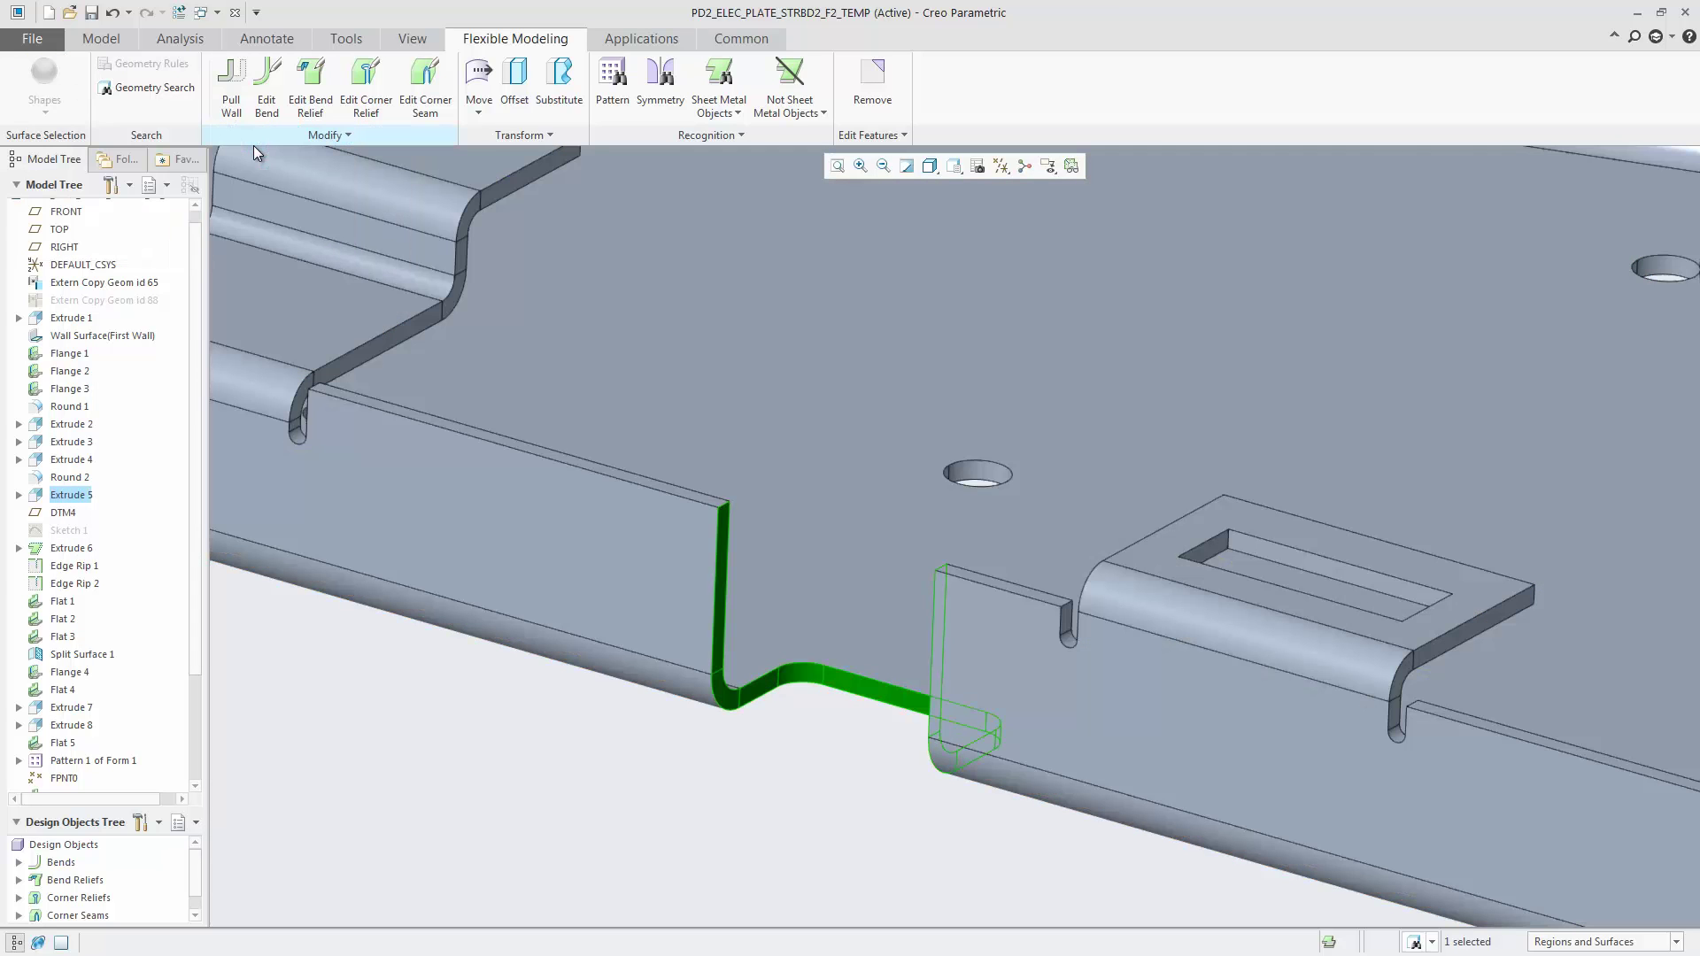
Move the notch cut 1.00 left along the wall's top edge
click(479, 75)
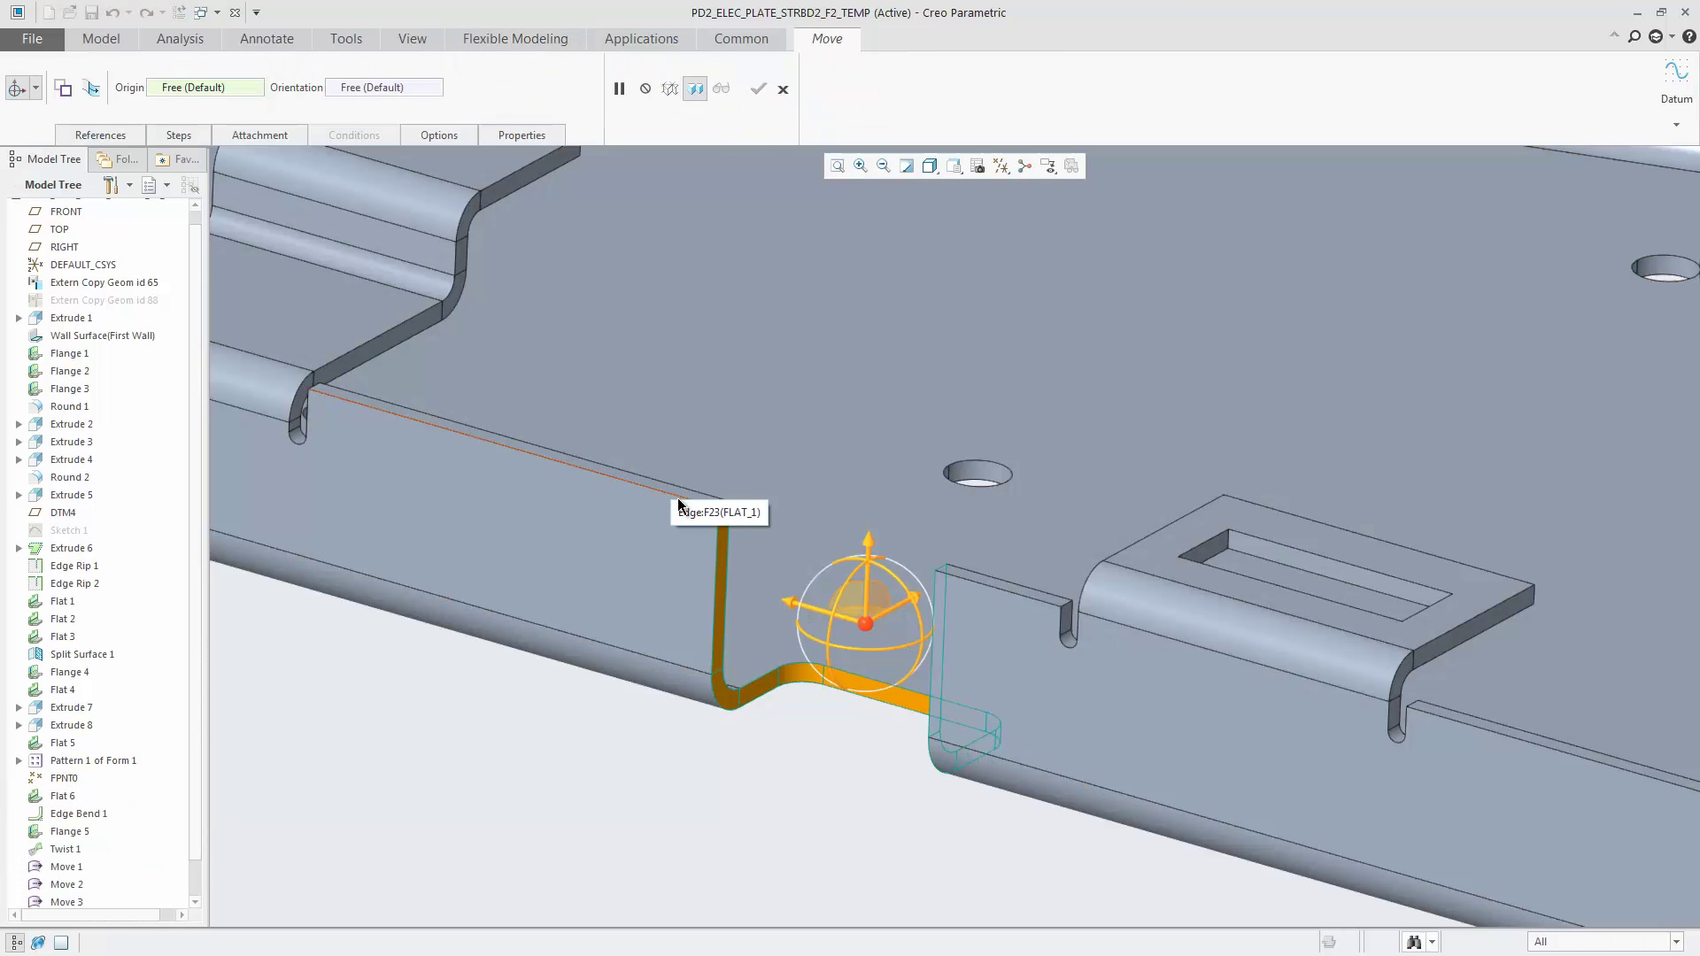
click(677, 498)
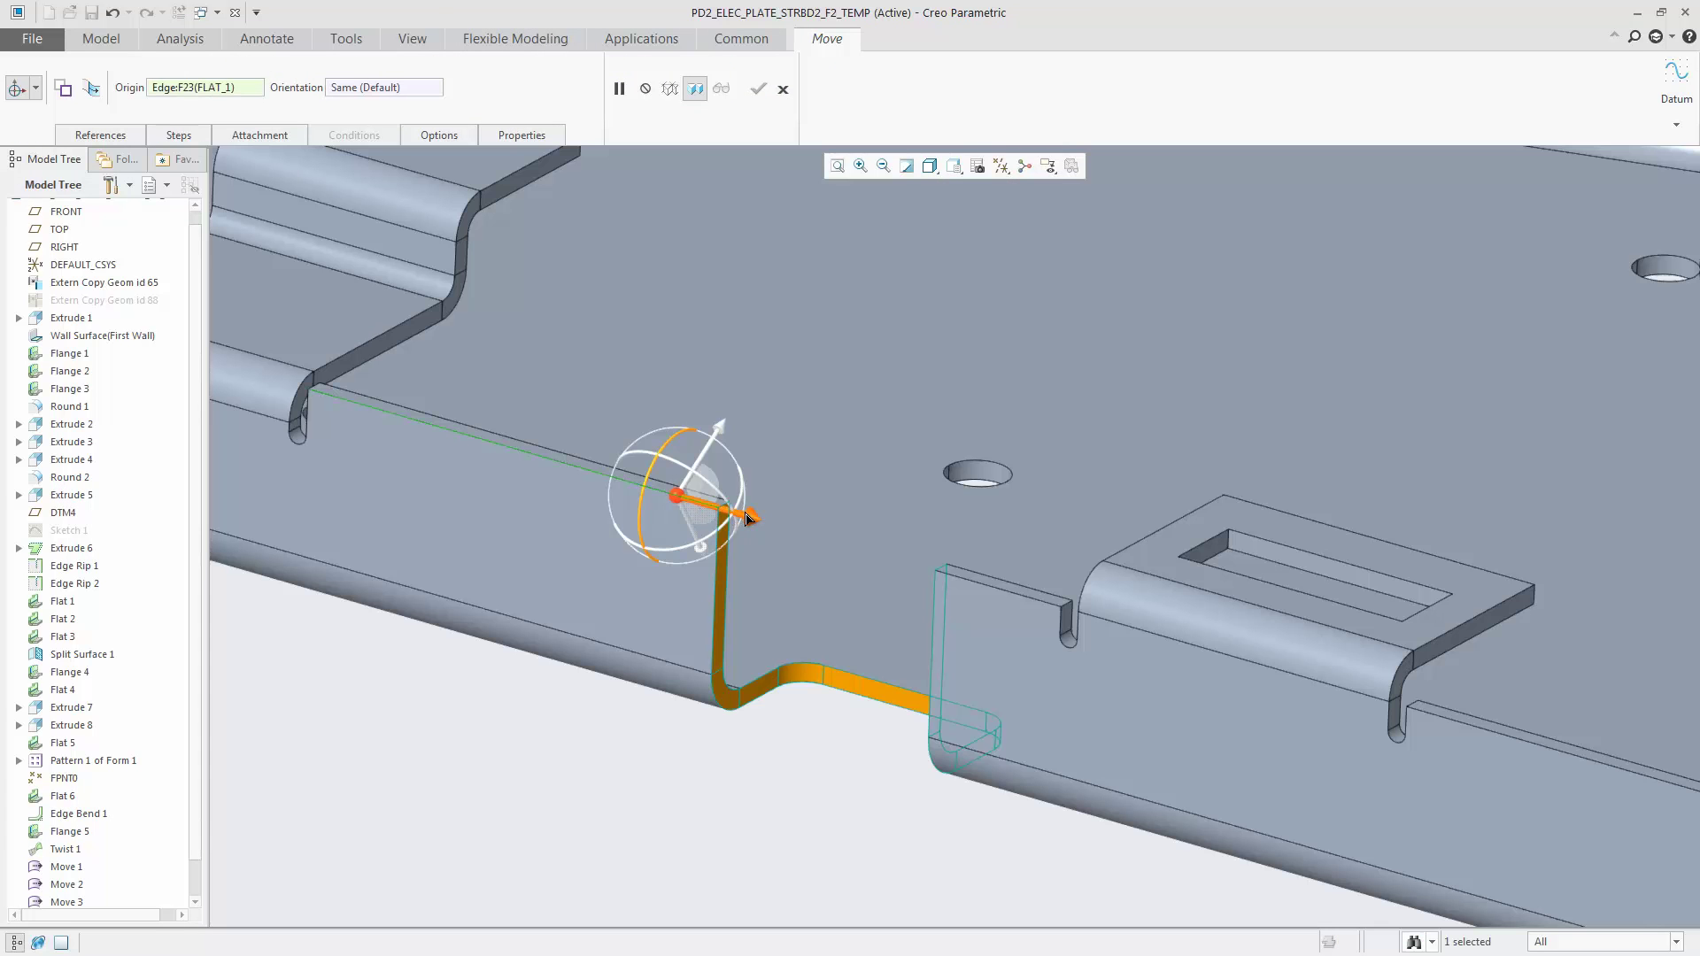
drag(746, 516, 510, 364)
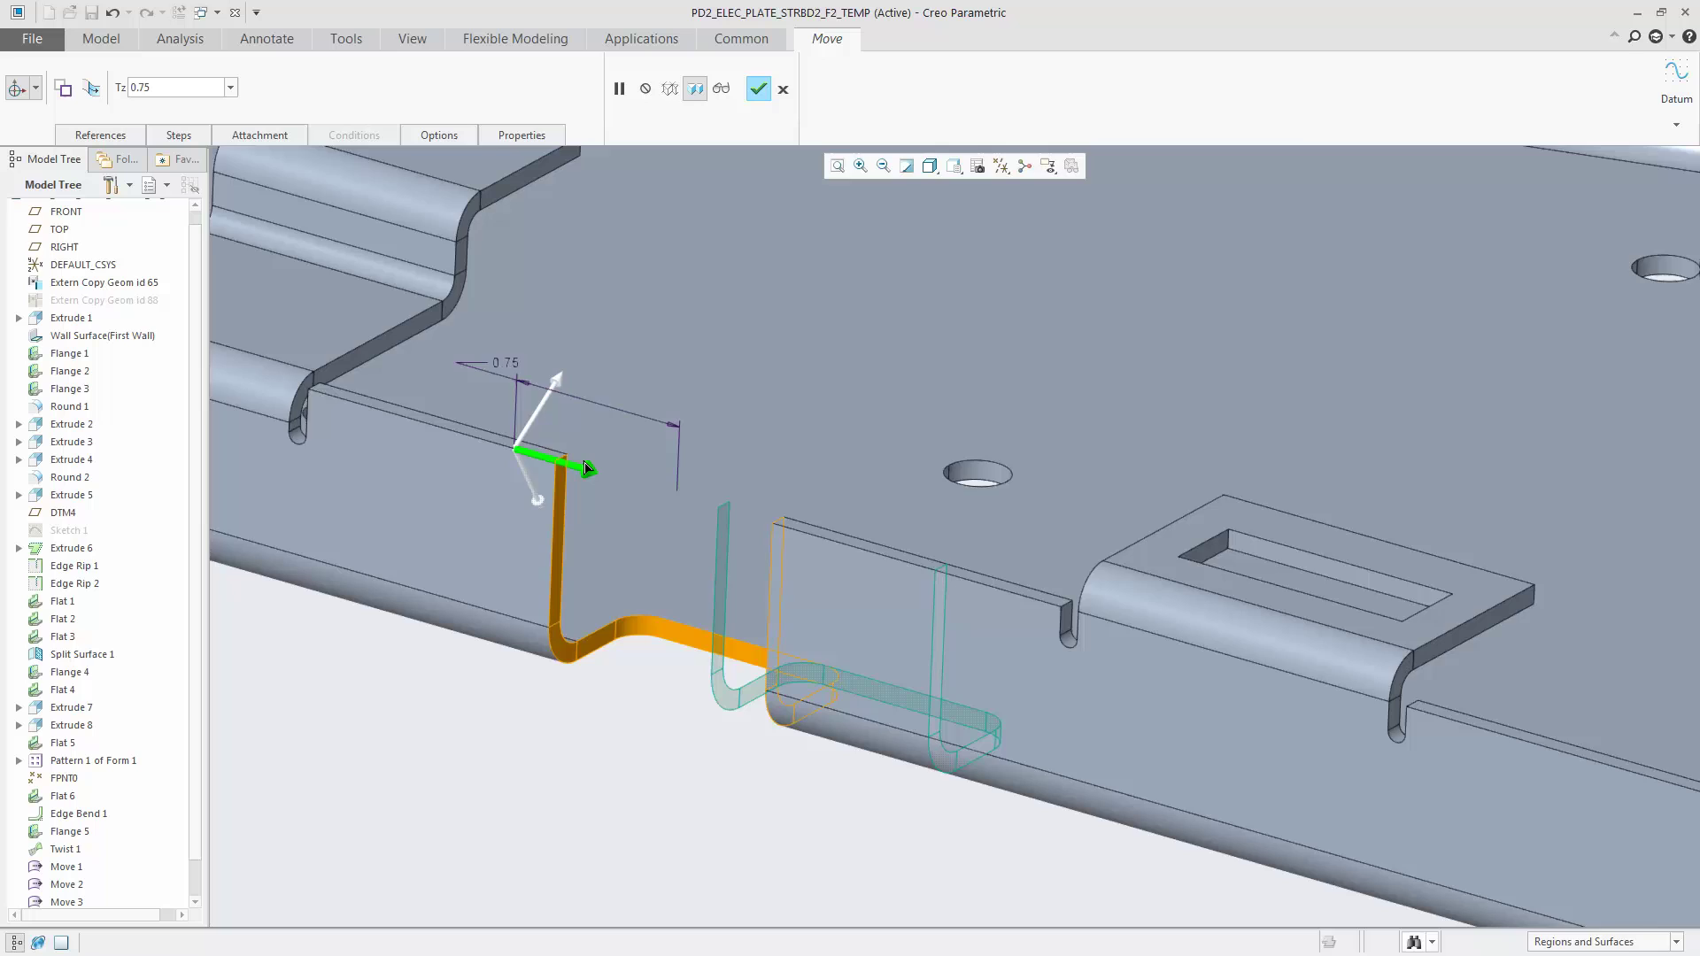
double_click(506, 360)
text(1)
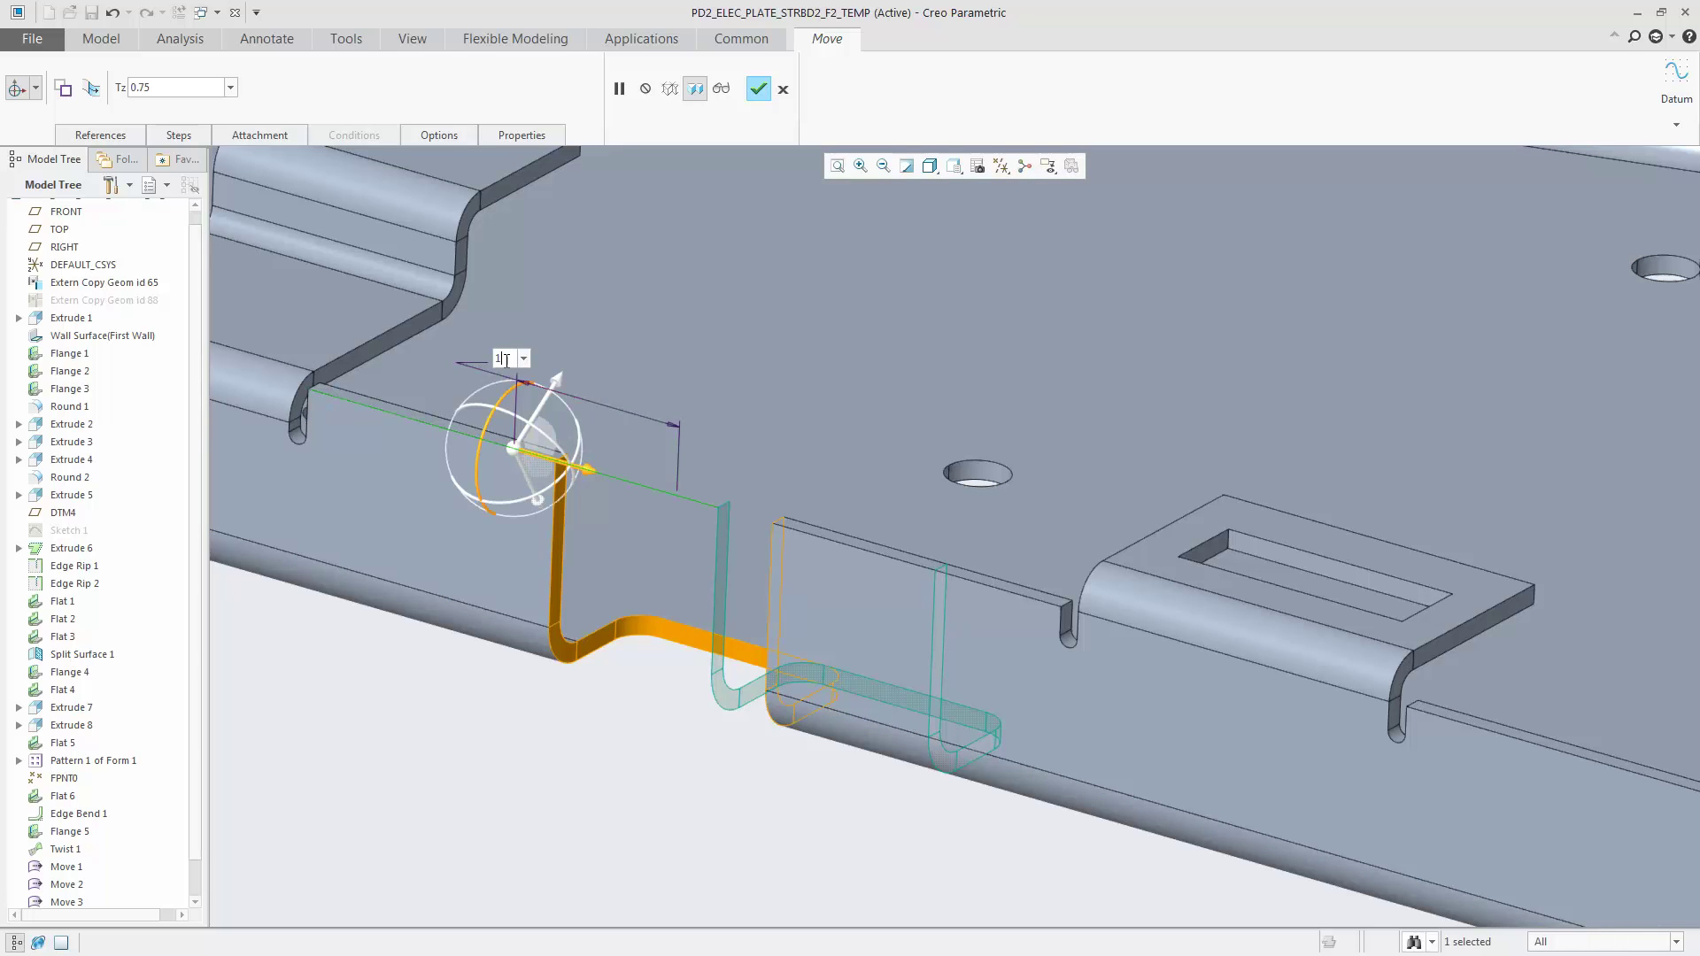
key(Return)
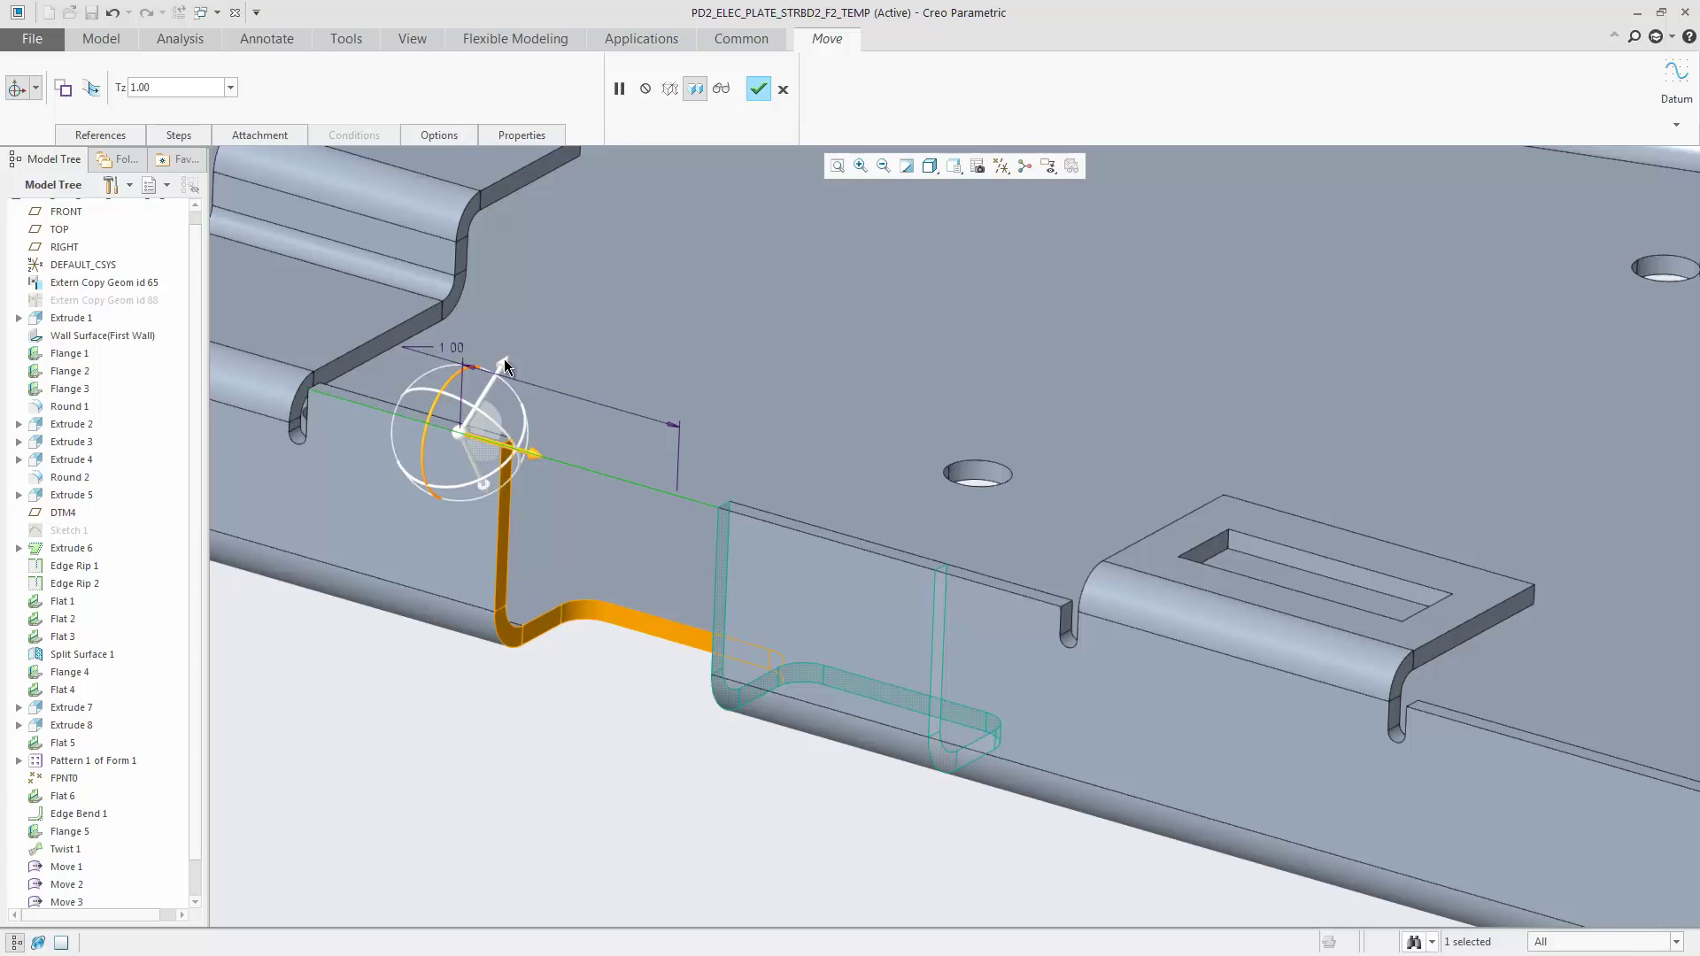
middle_click(503, 358)
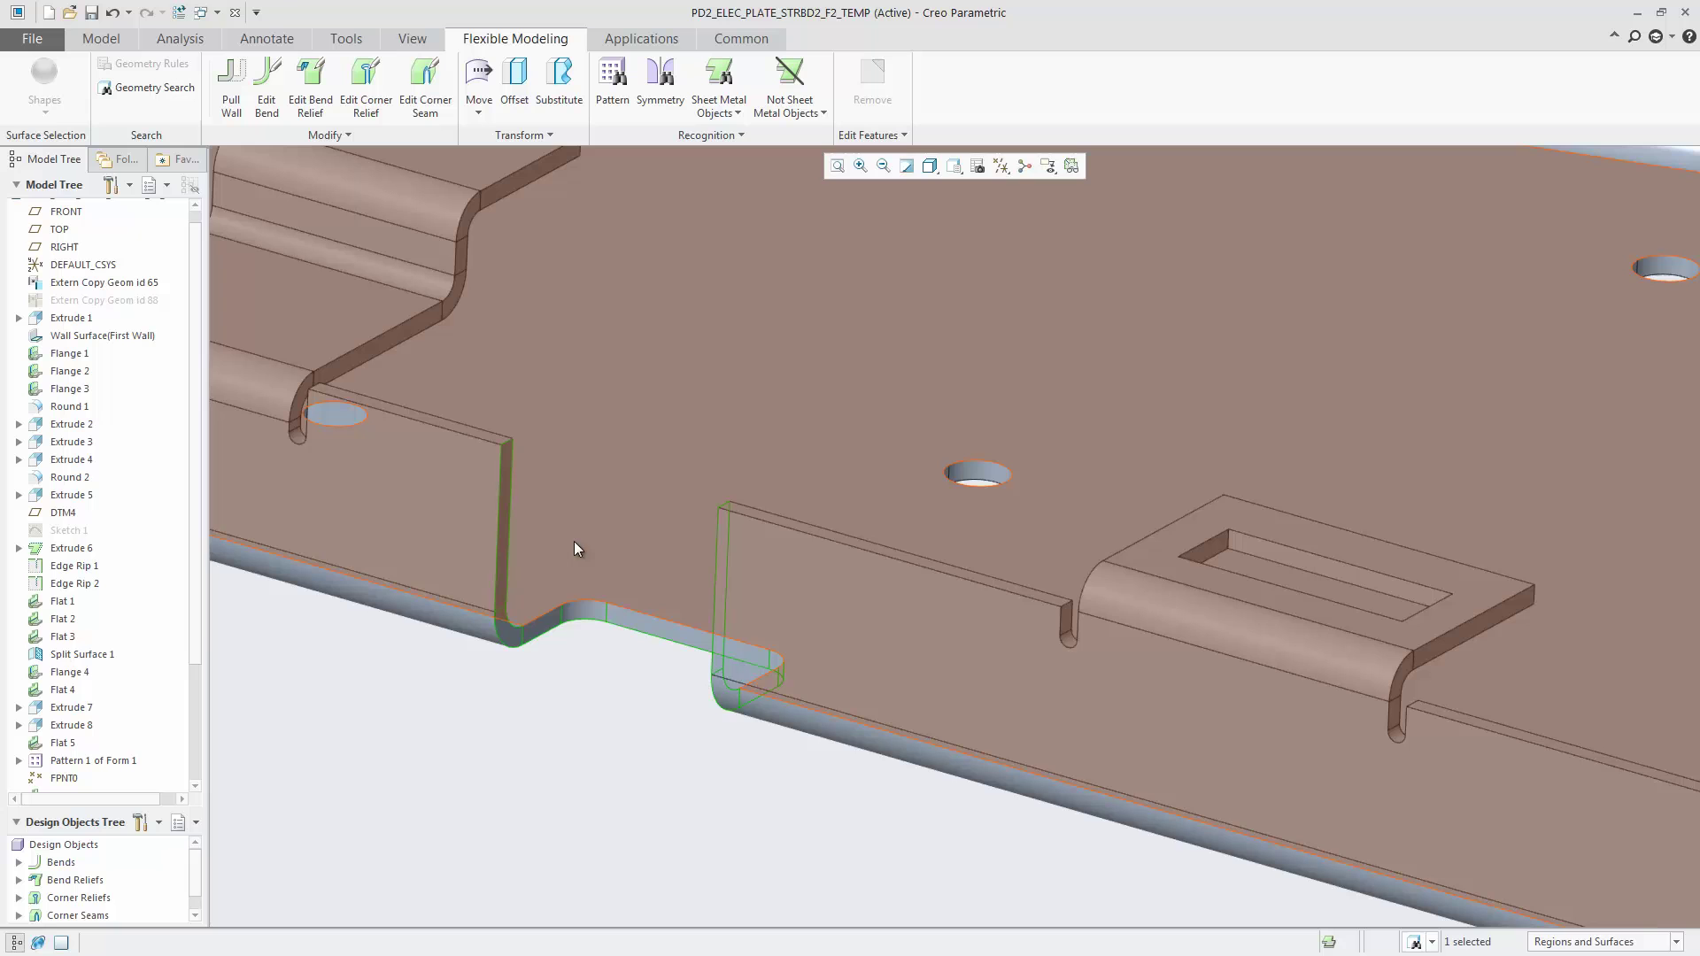
Slide the gap's right bend and its coplanar surfaces 0.66 to the right, widening the gap
middle_drag(623, 577, 705, 613)
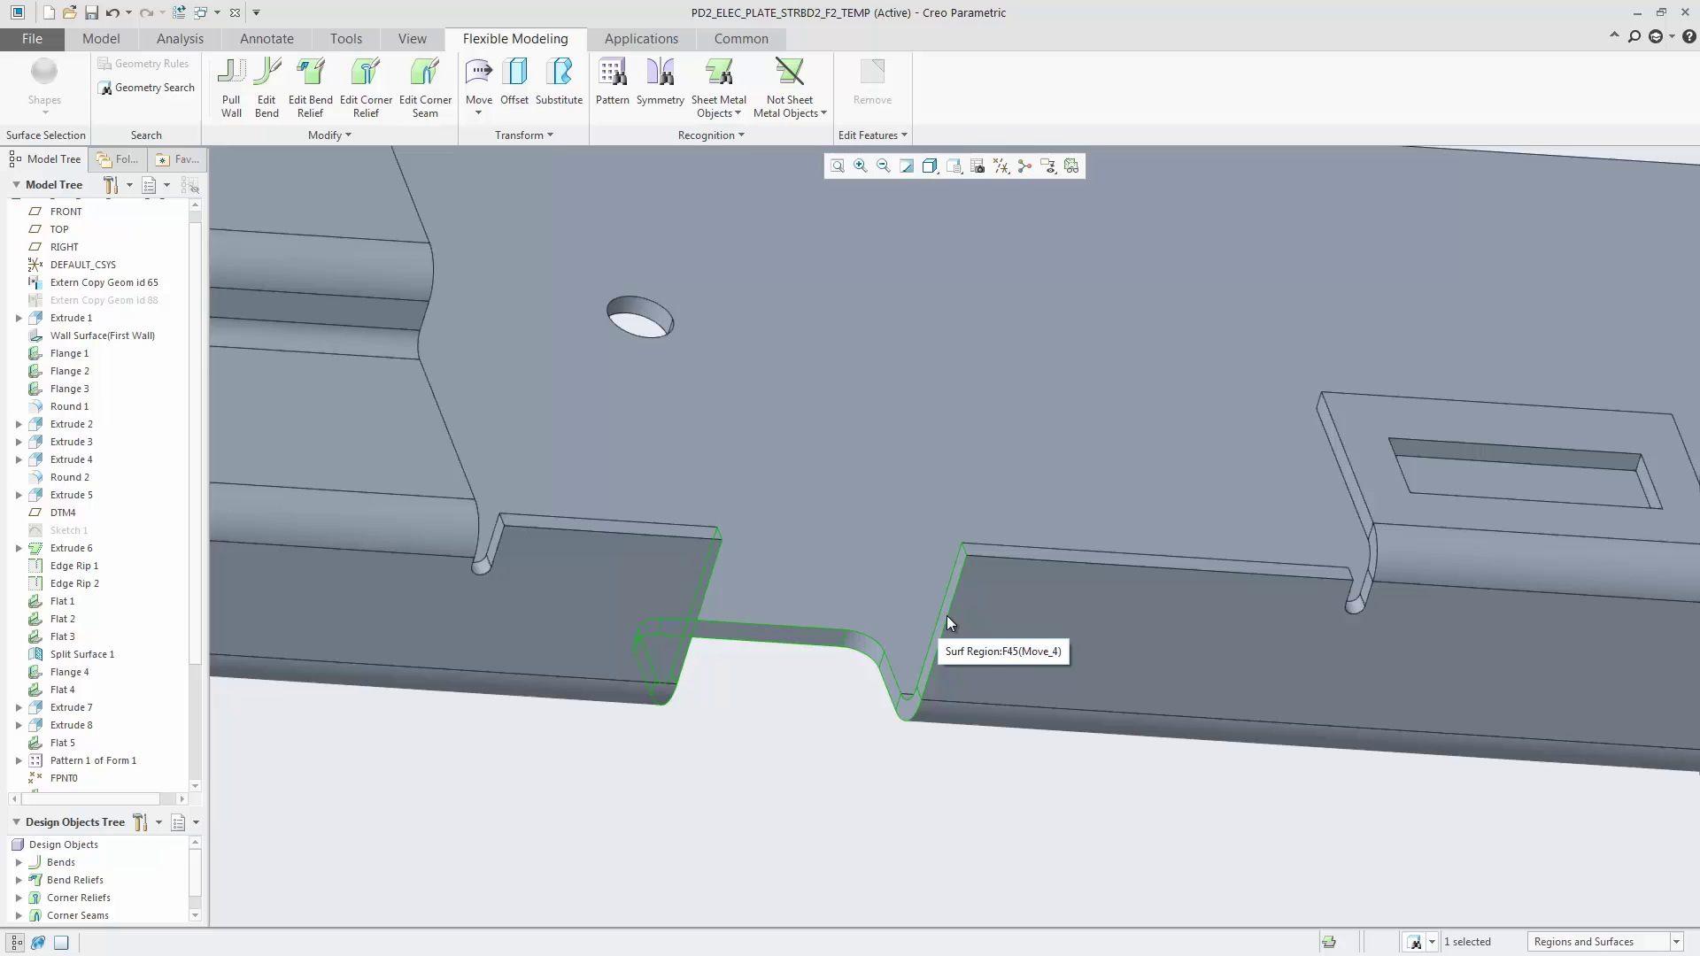
click(947, 613)
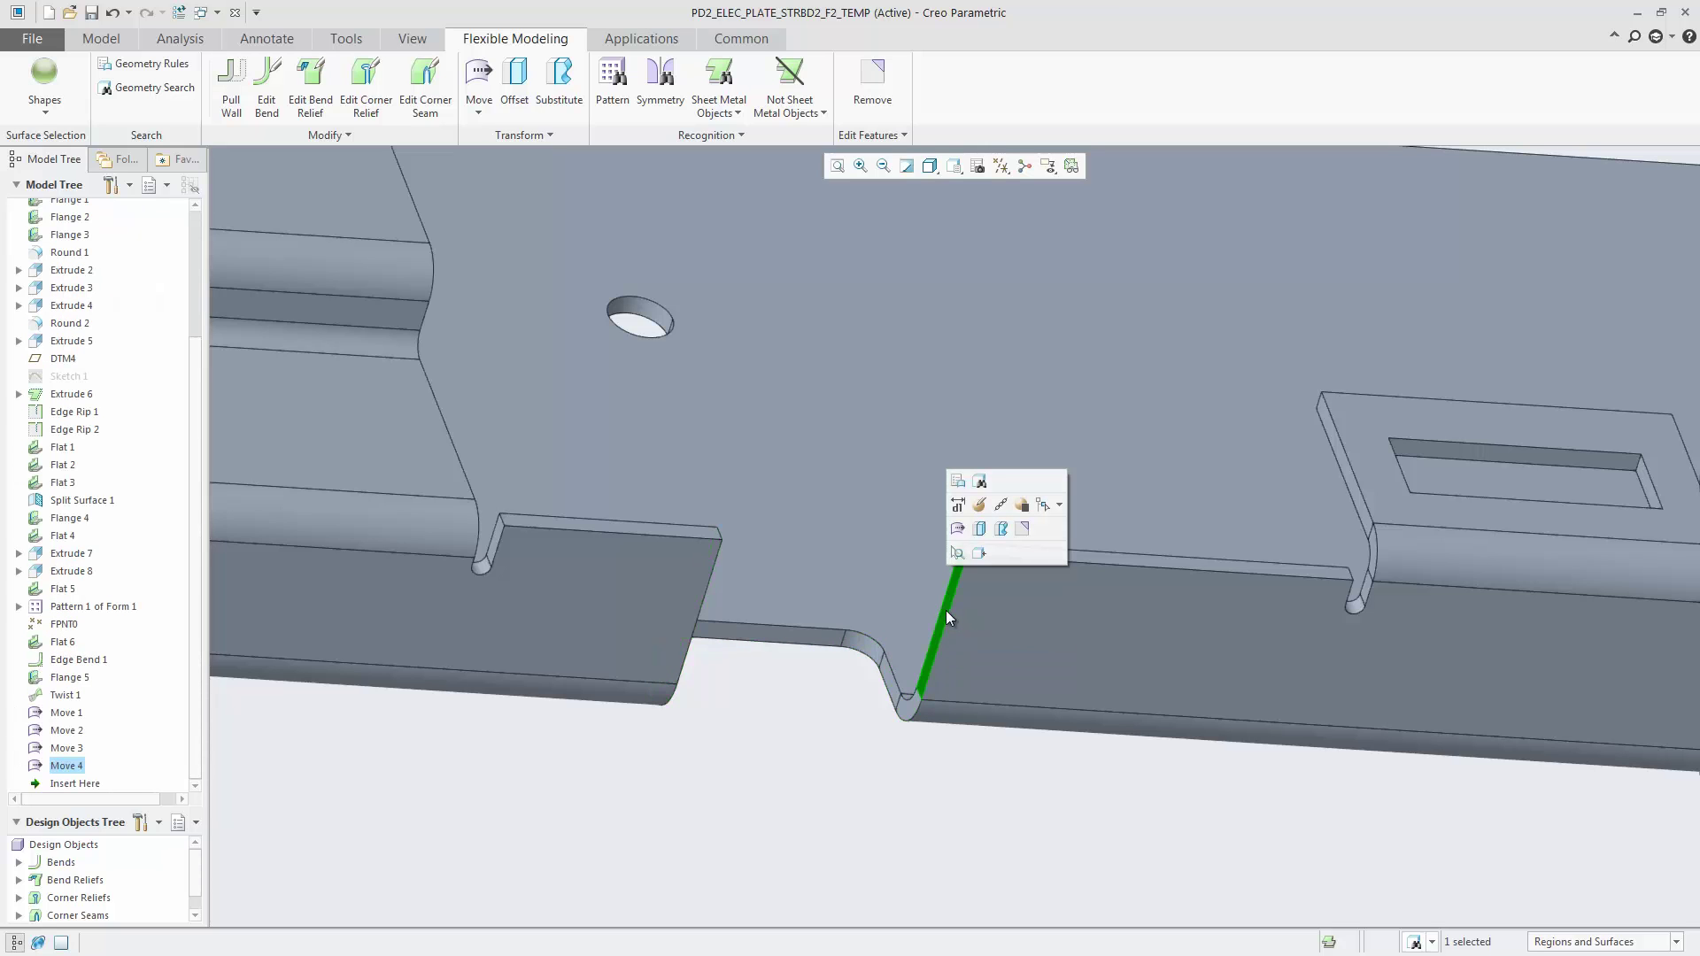
click(146, 69)
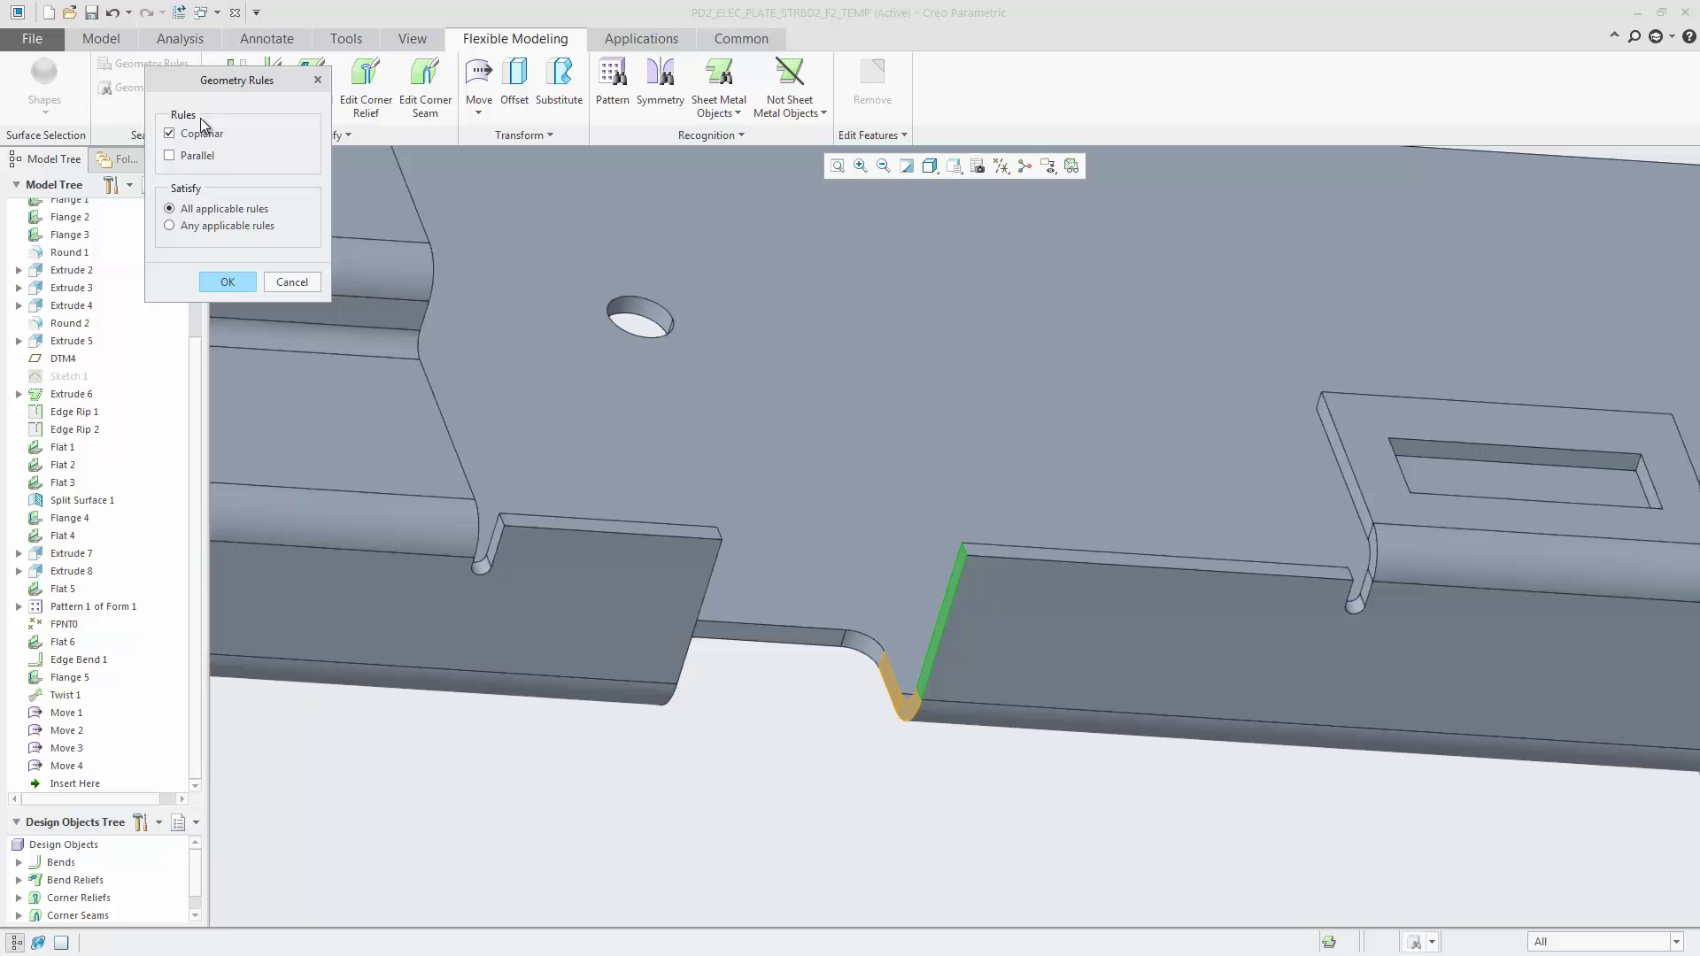
click(222, 281)
click(478, 84)
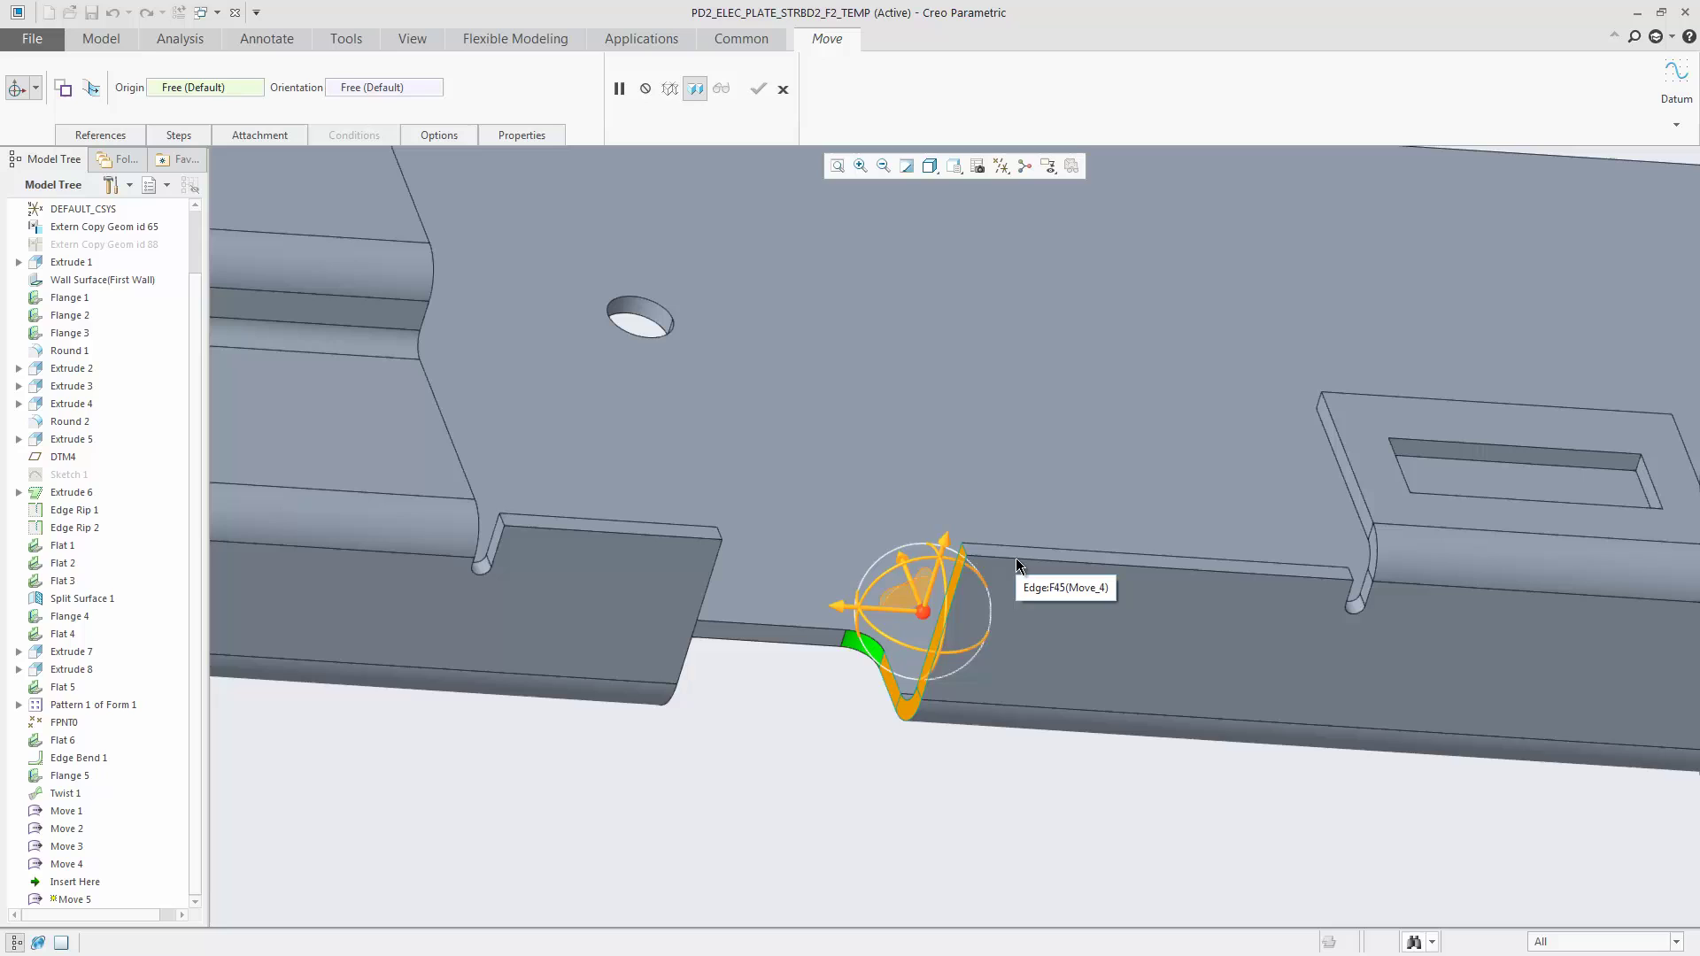
click(1016, 562)
drag(1070, 565, 1230, 561)
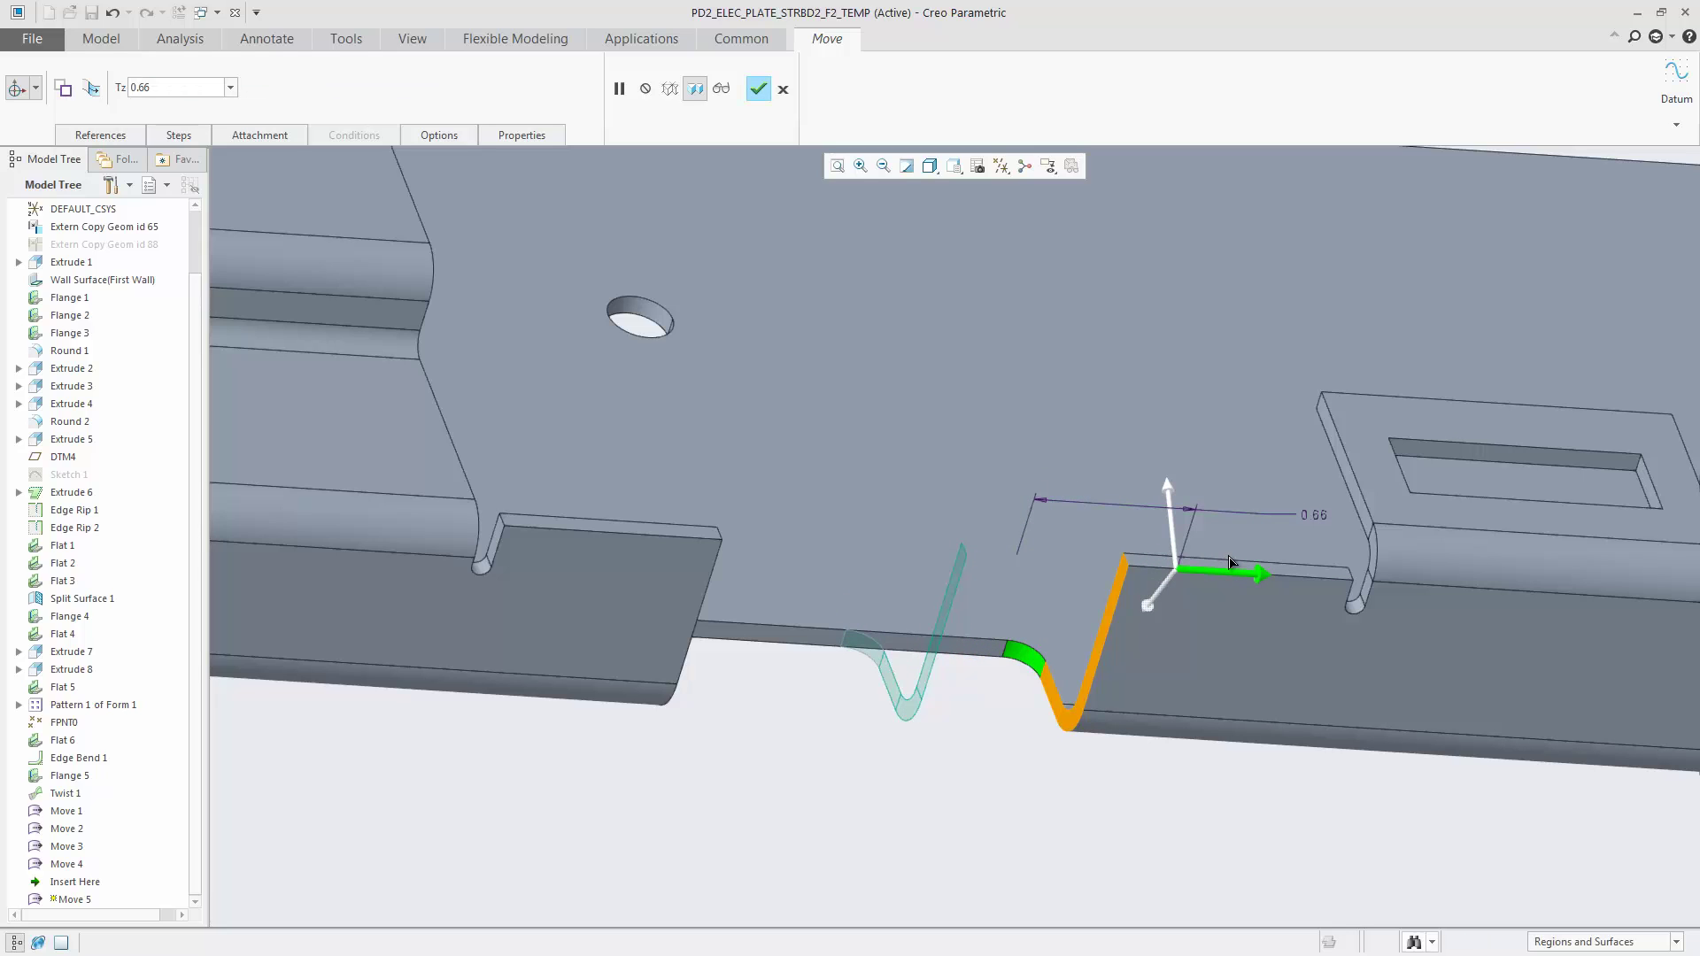
middle_click(1103, 736)
Switch to the saved 03-MOVE-BOX view of the formed bosses
click(1006, 236)
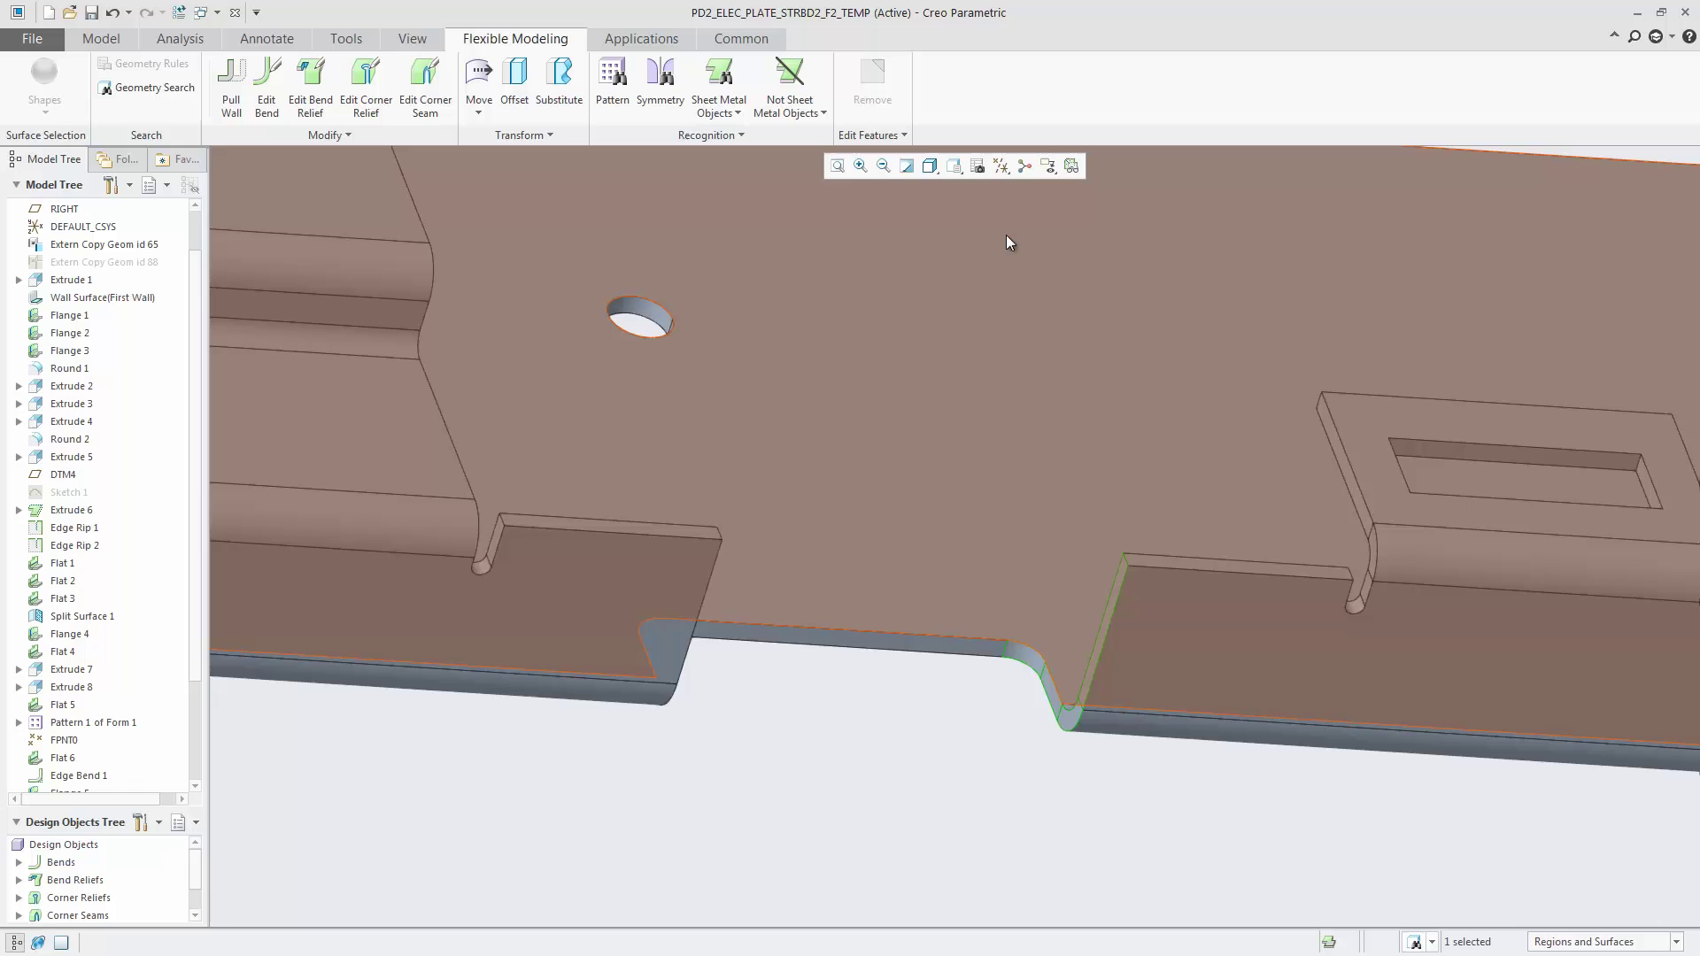
click(960, 170)
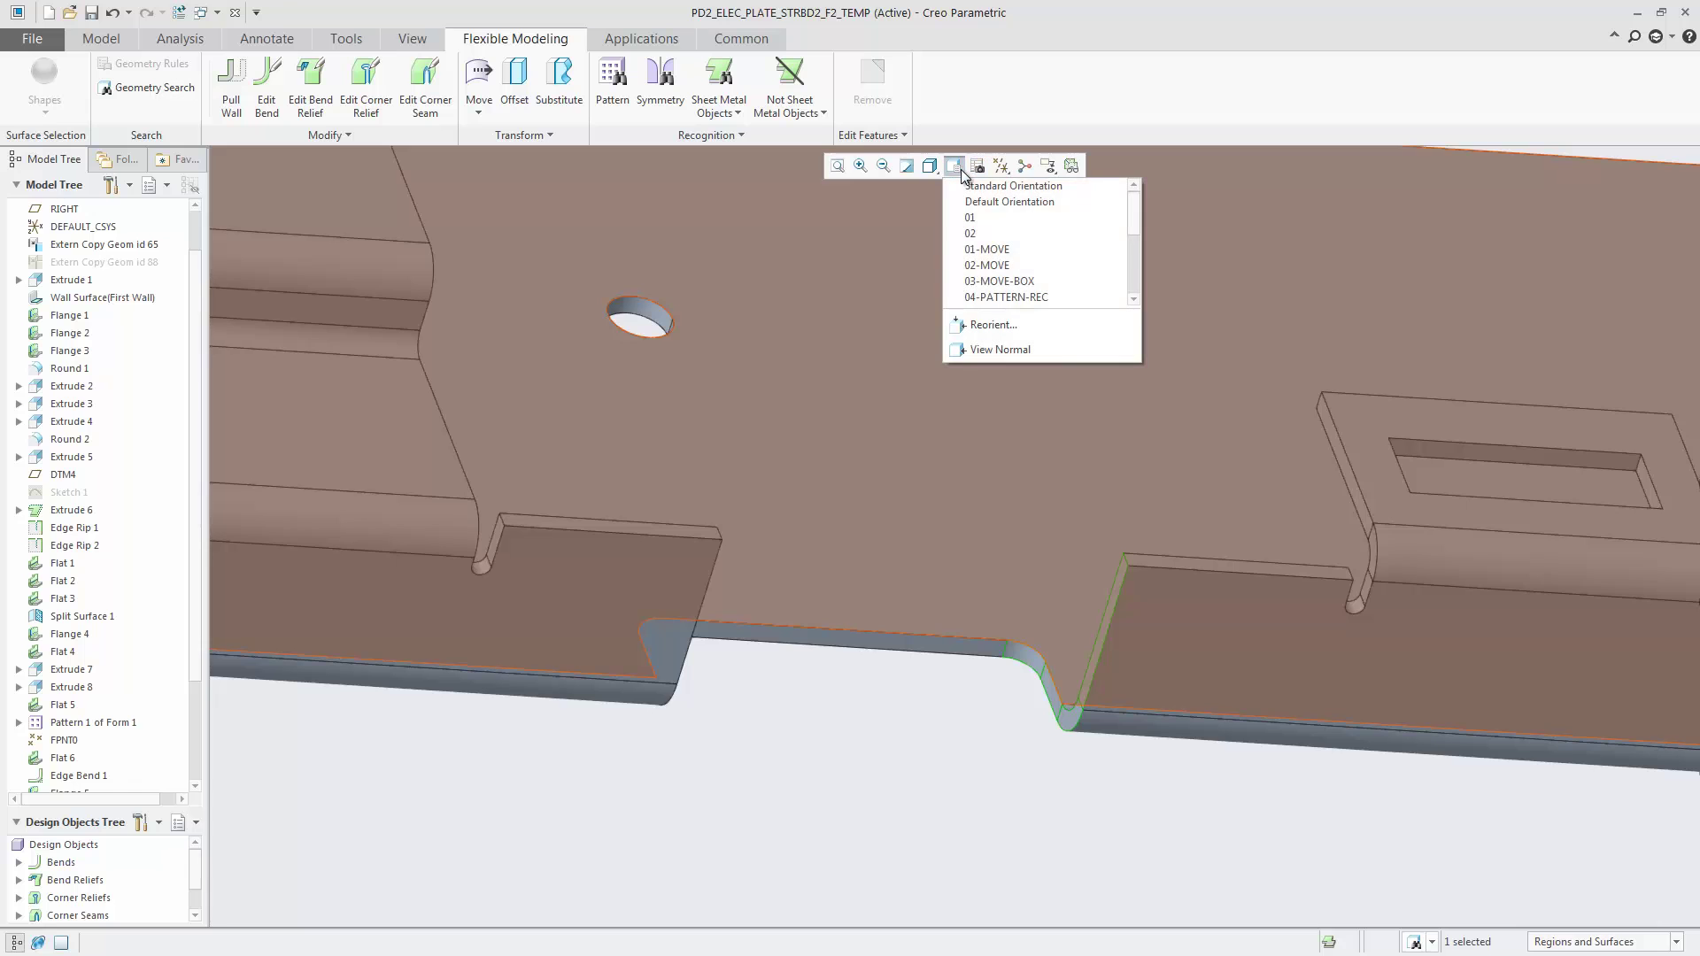
click(994, 282)
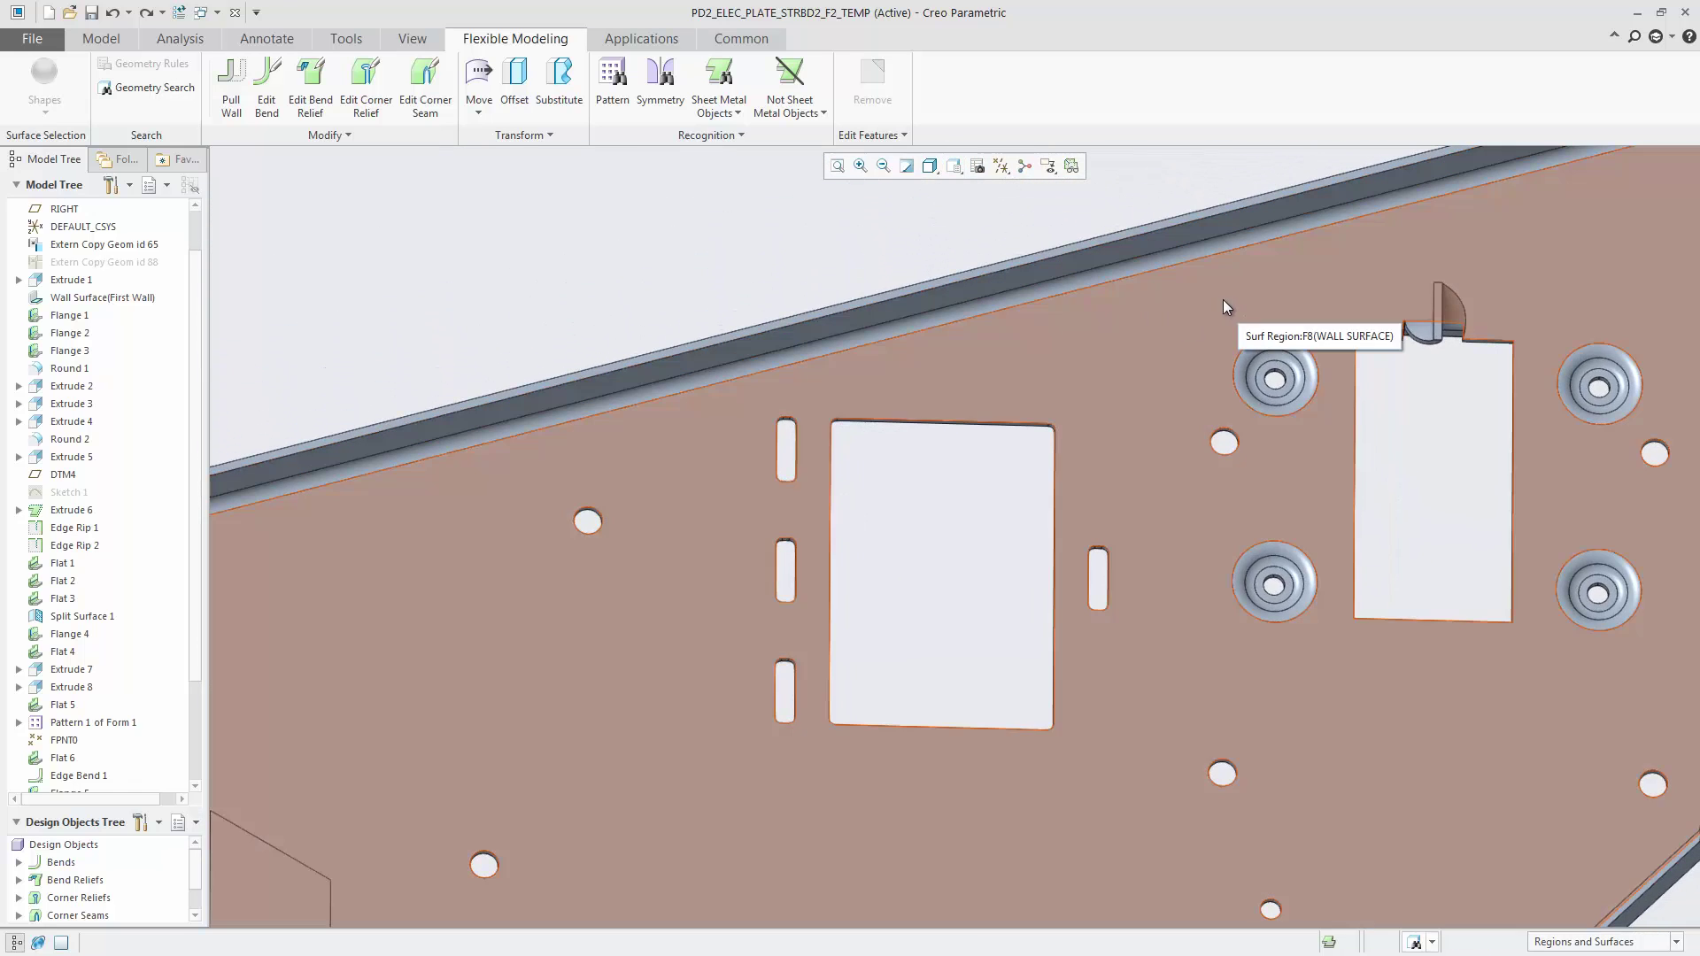
Try moving the top-left round boss to the left, then undo that move
drag(1223, 301, 1330, 445)
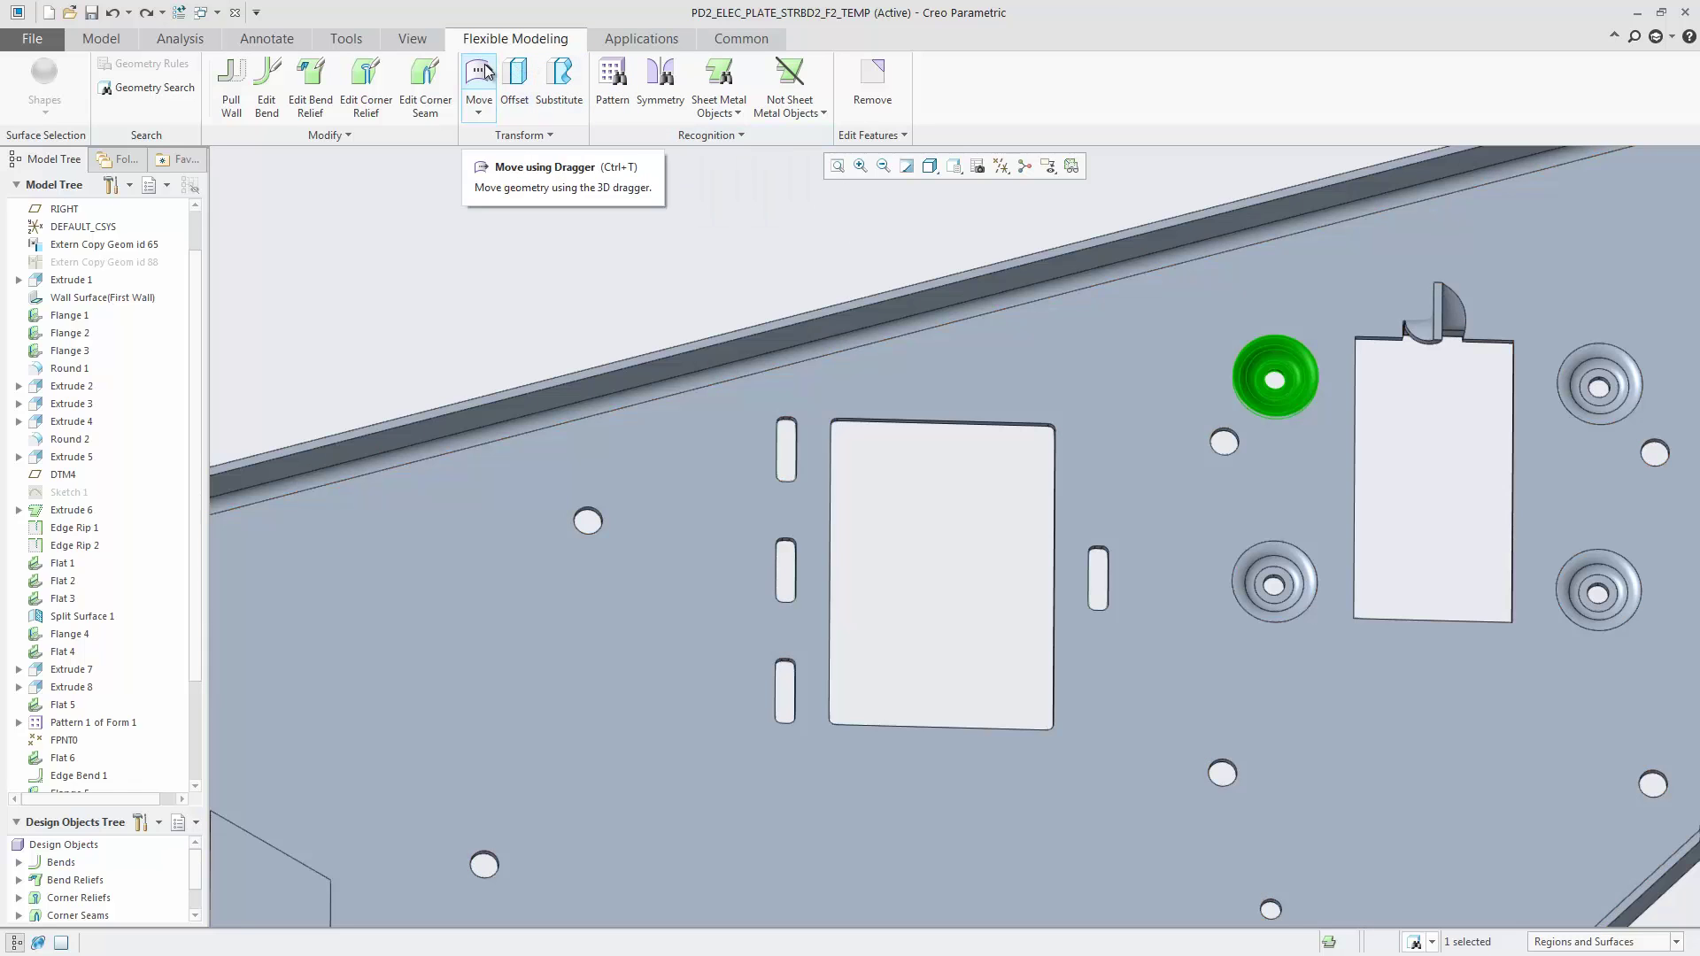
click(478, 75)
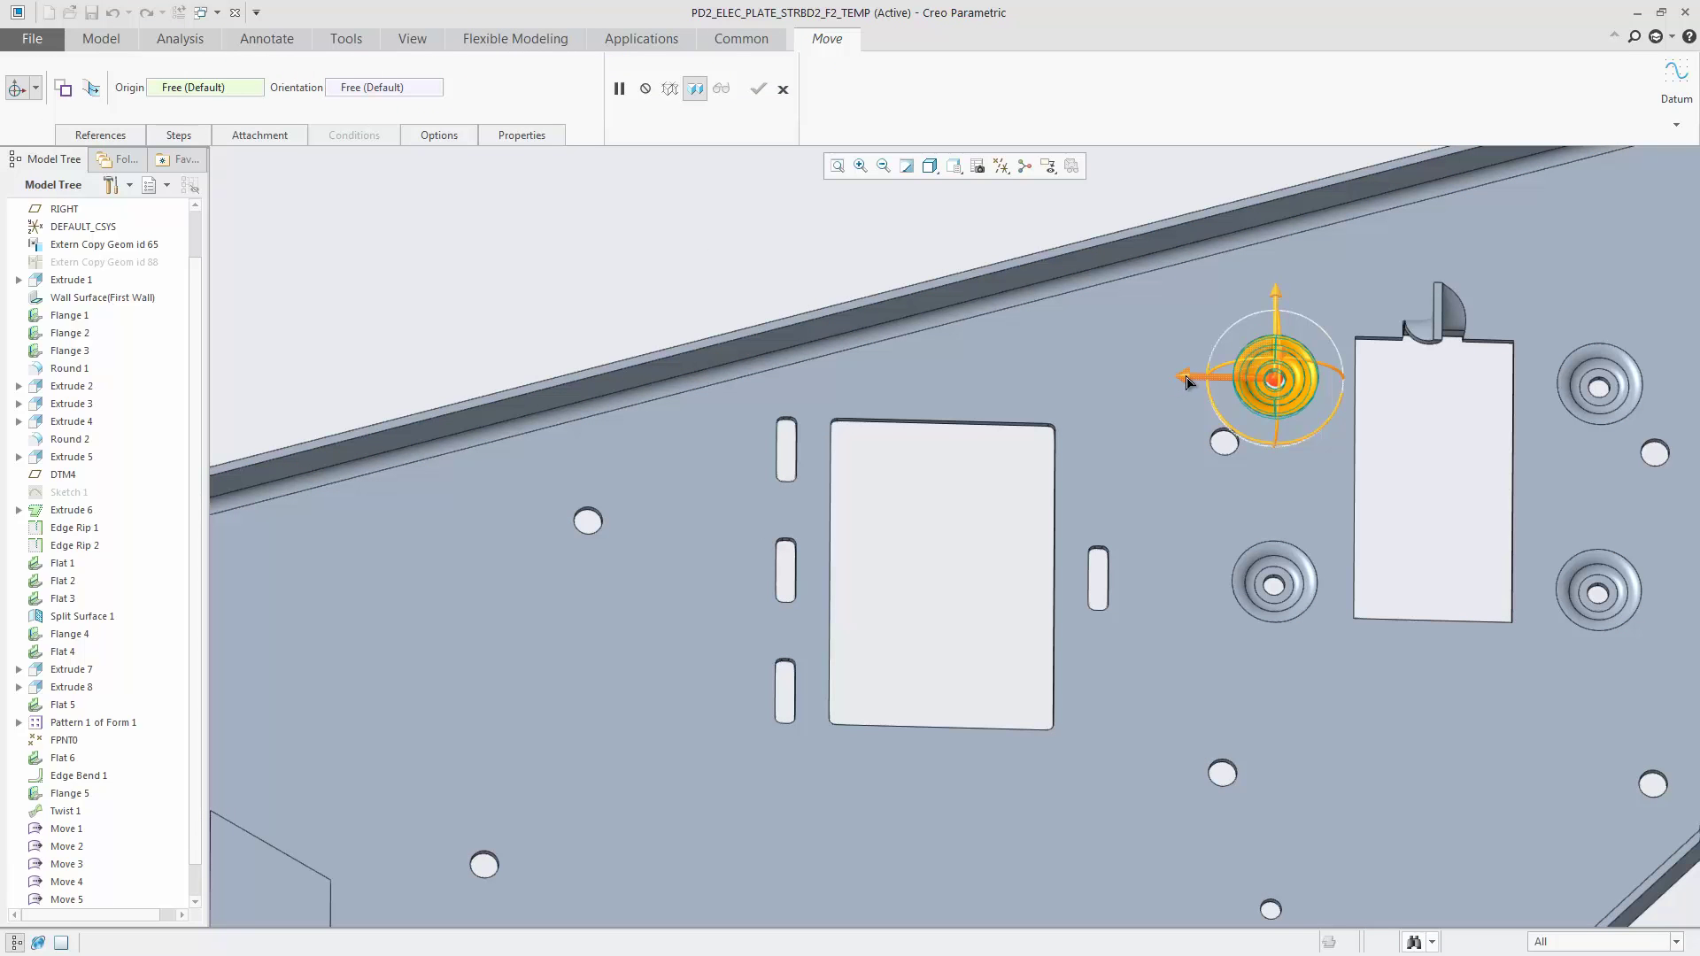
drag(1174, 379, 1089, 379)
middle_click(1157, 473)
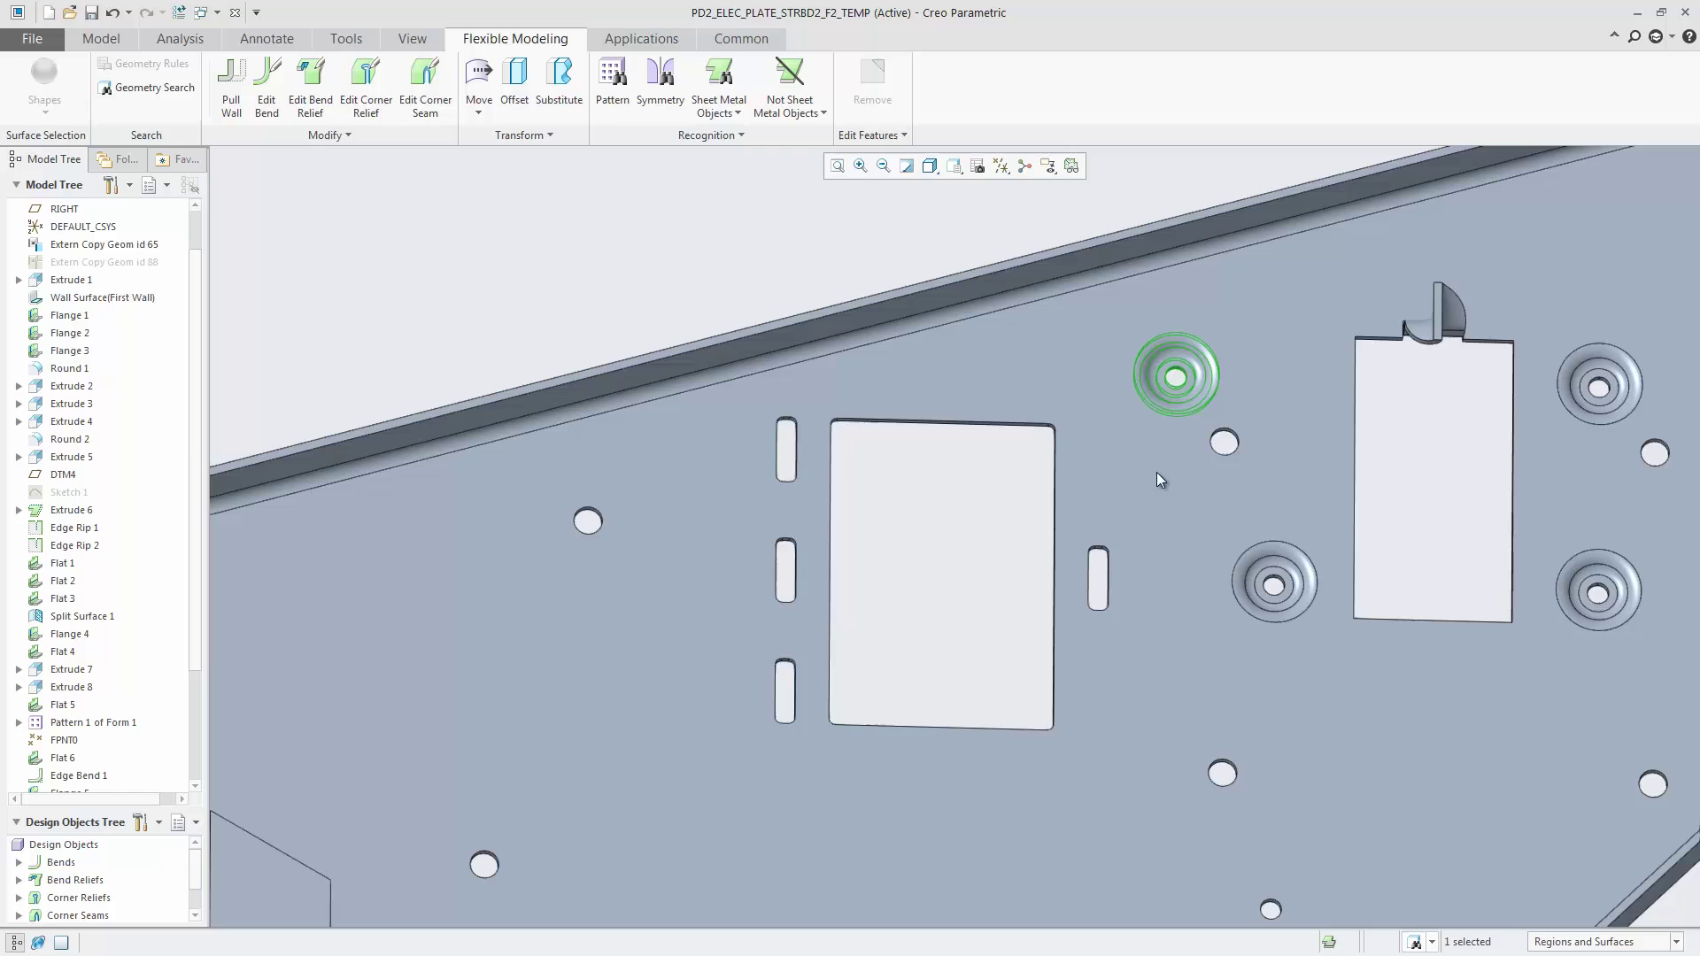
click(108, 16)
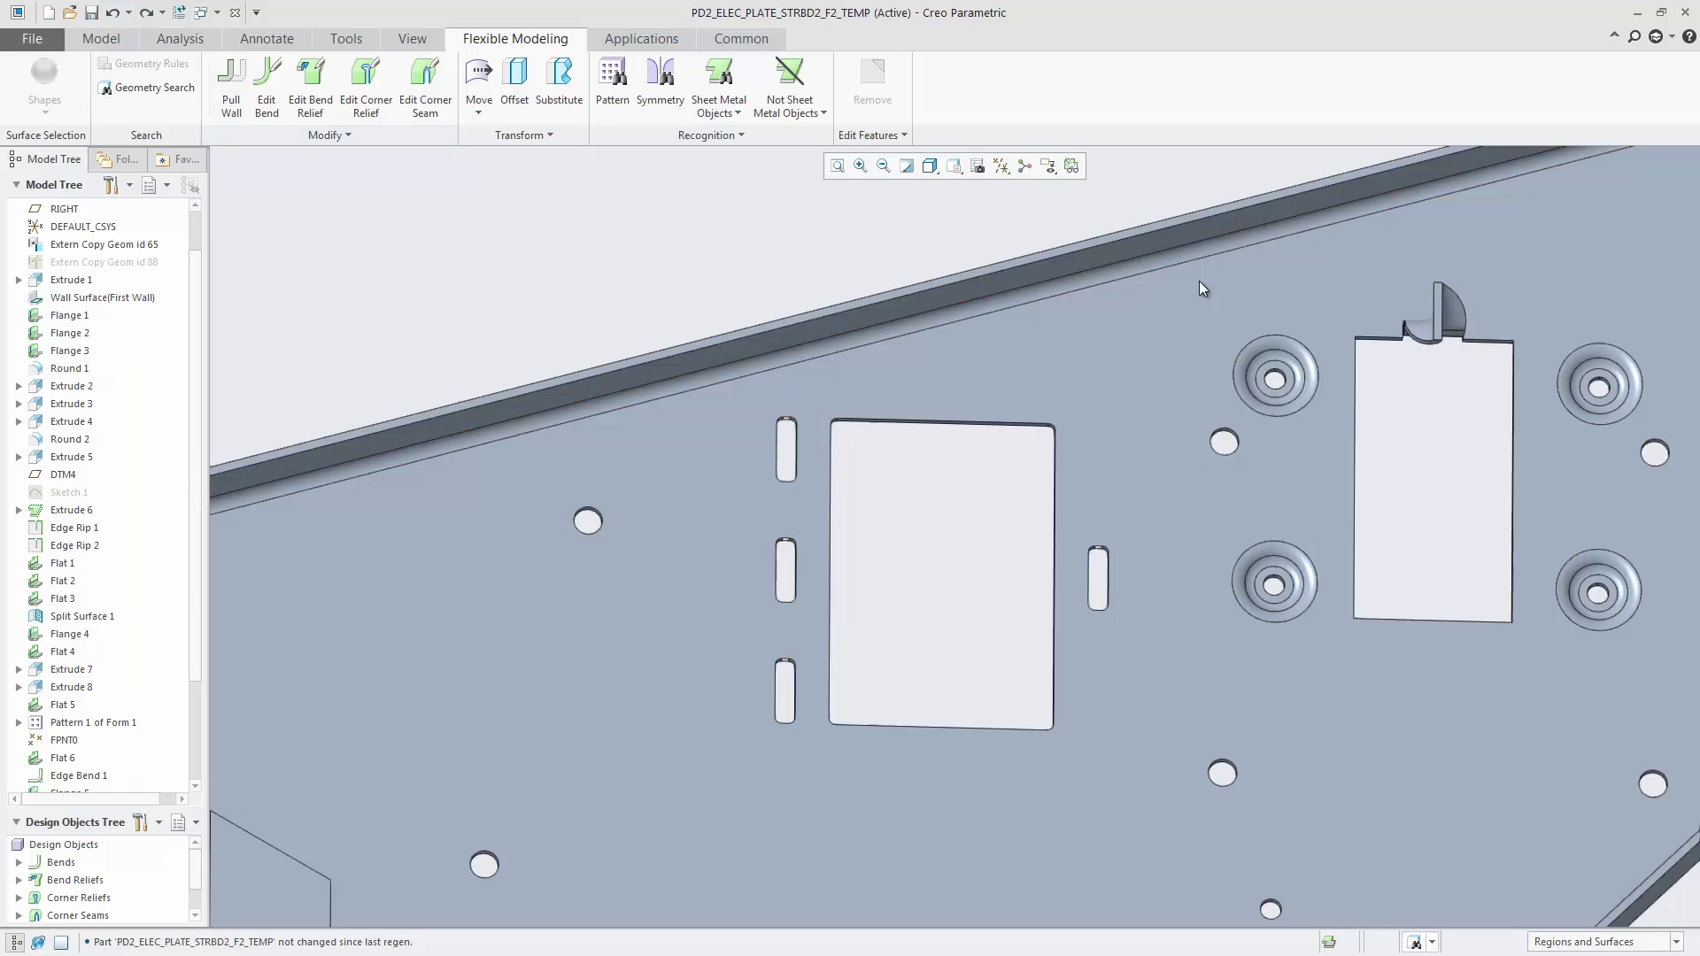
Use Geometry Search on the top-left boss to select all four matching bosses
click(1335, 427)
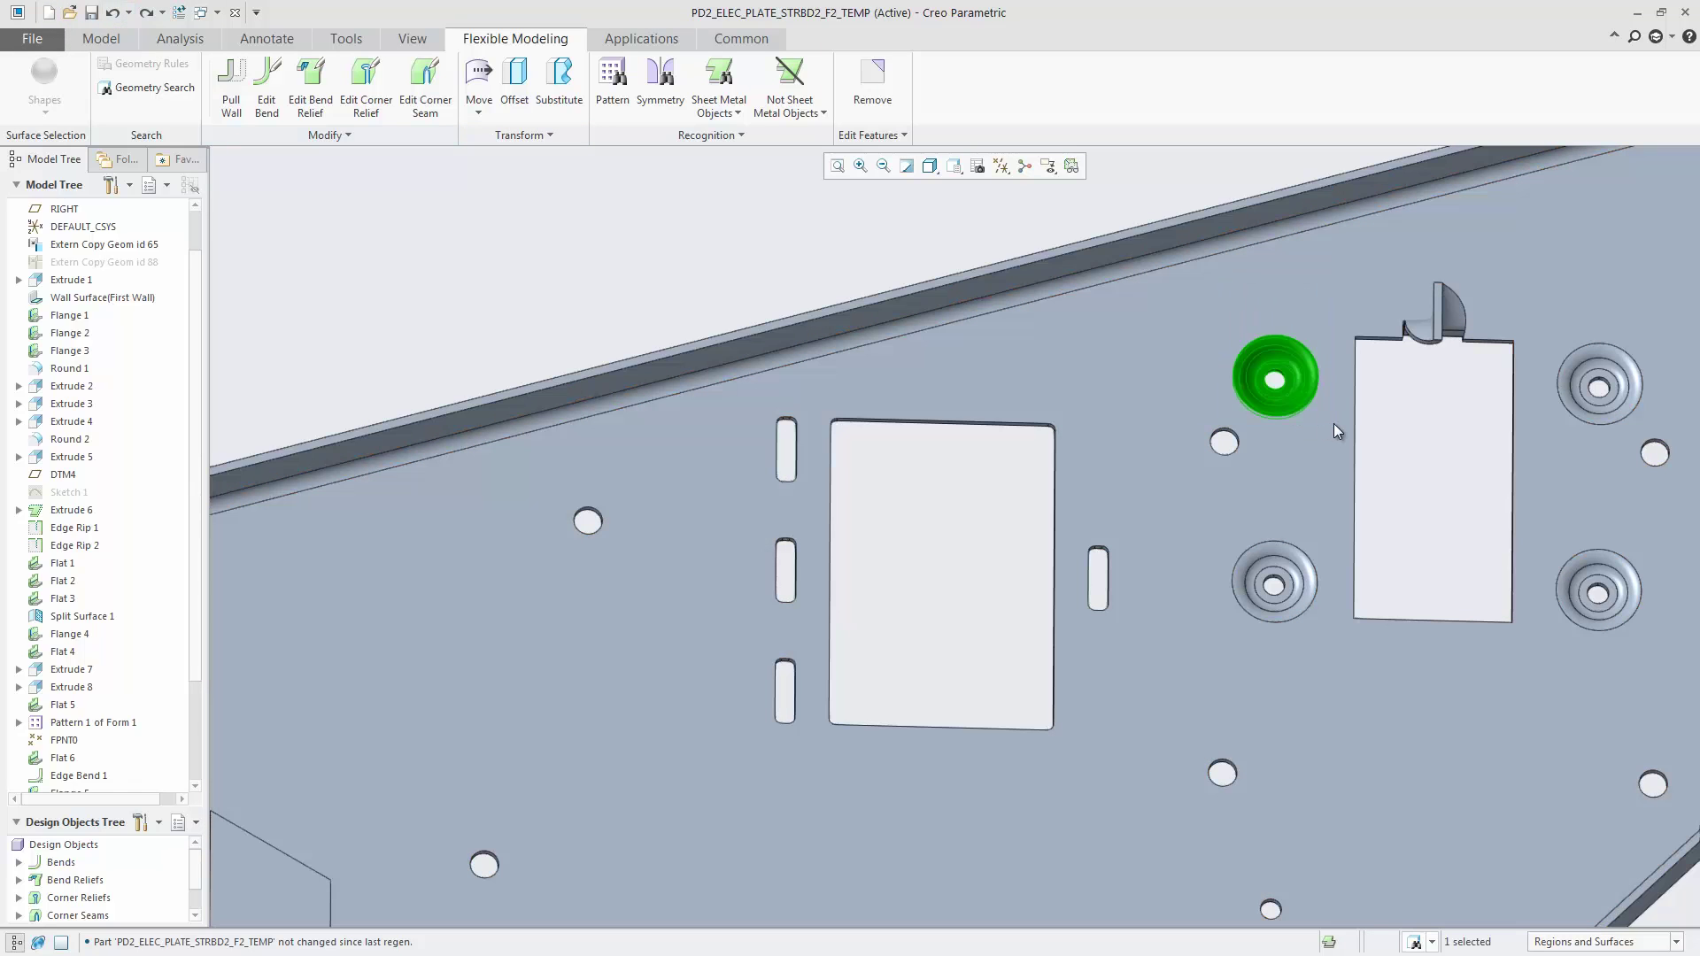
click(162, 87)
click(368, 475)
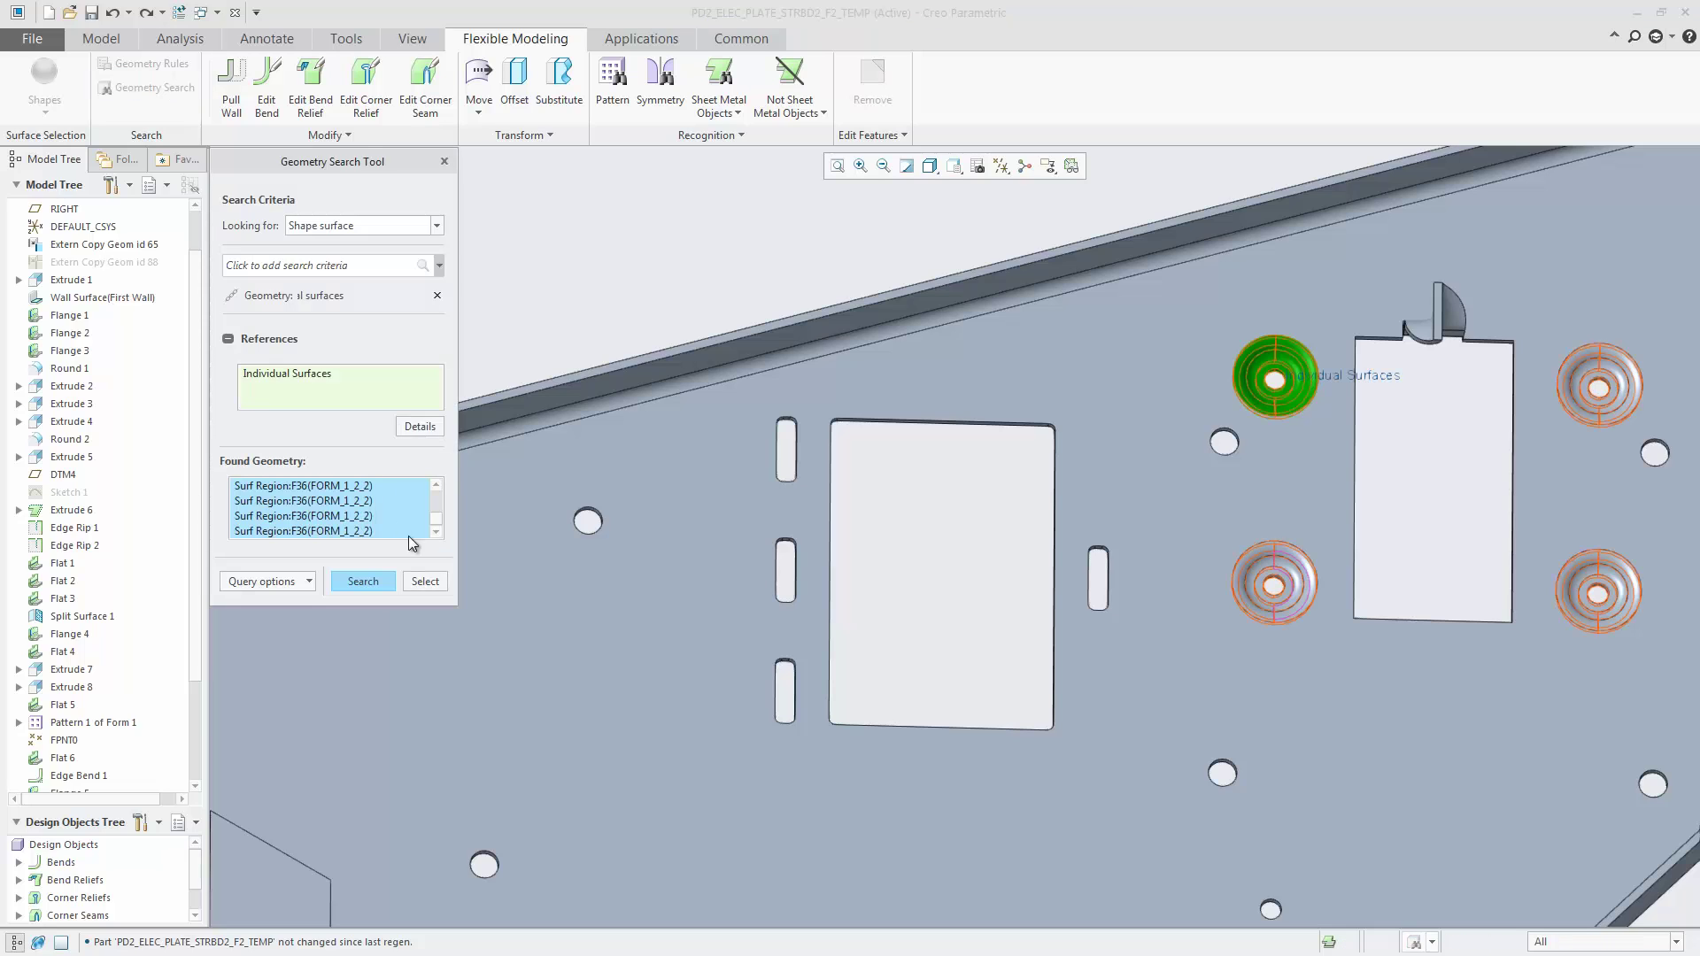
click(424, 582)
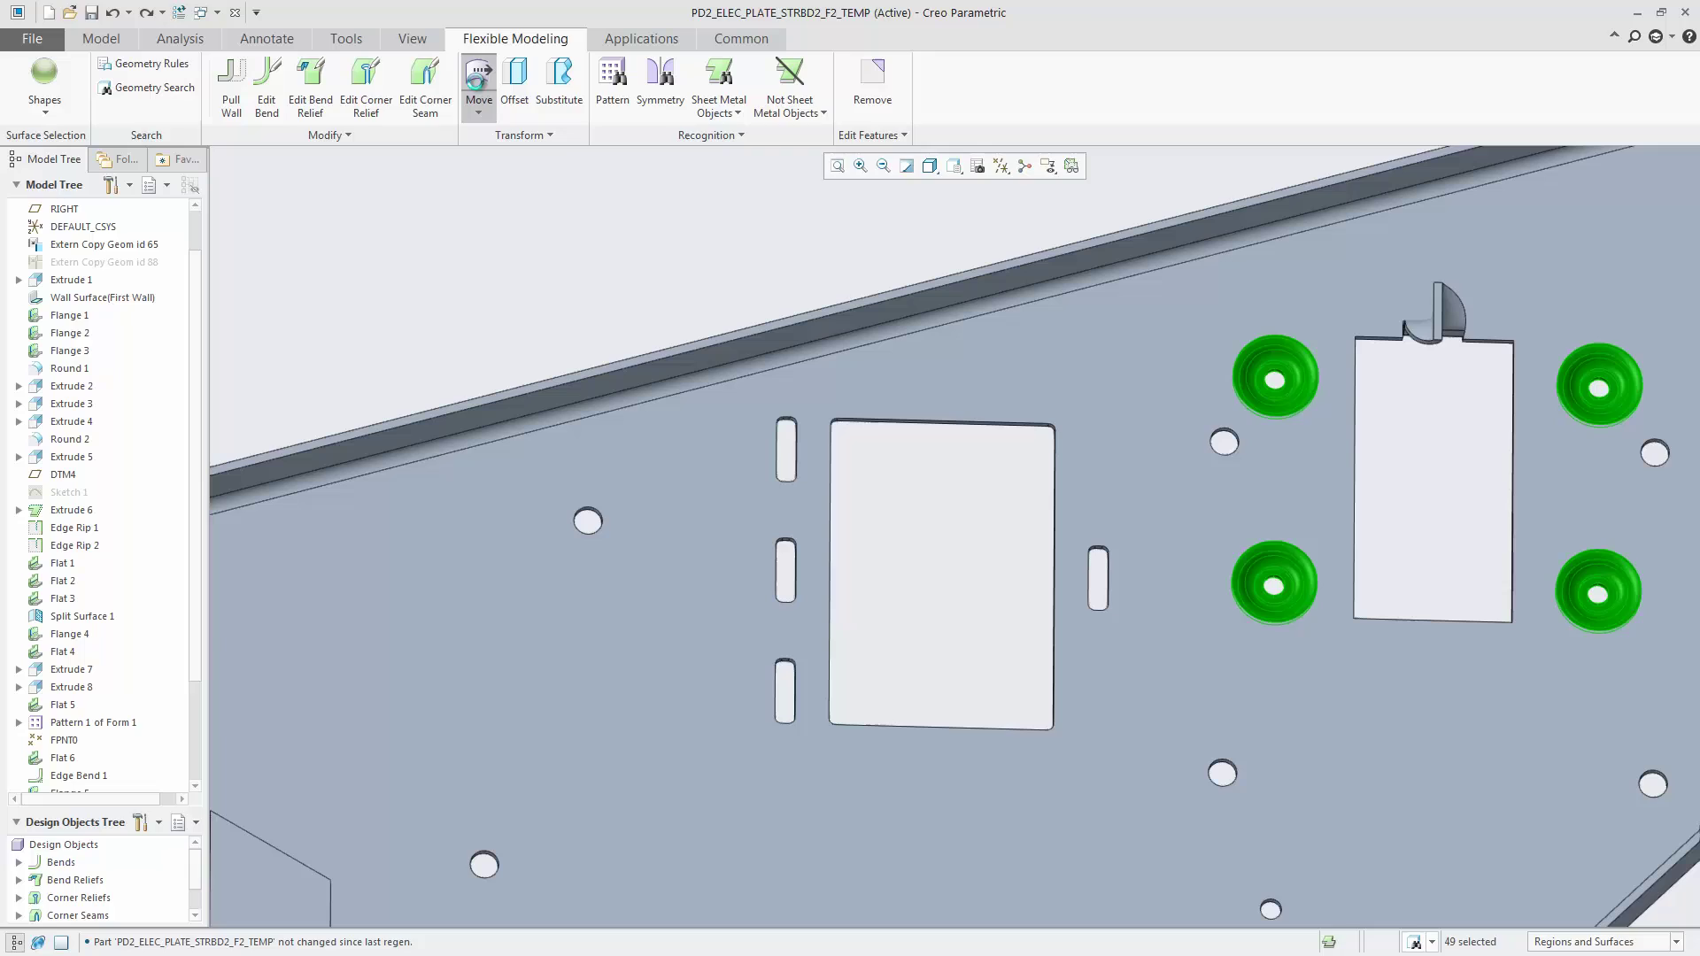
Copy-move the four bosses 11.53 left along the top flange edge, keeping the originals
click(479, 78)
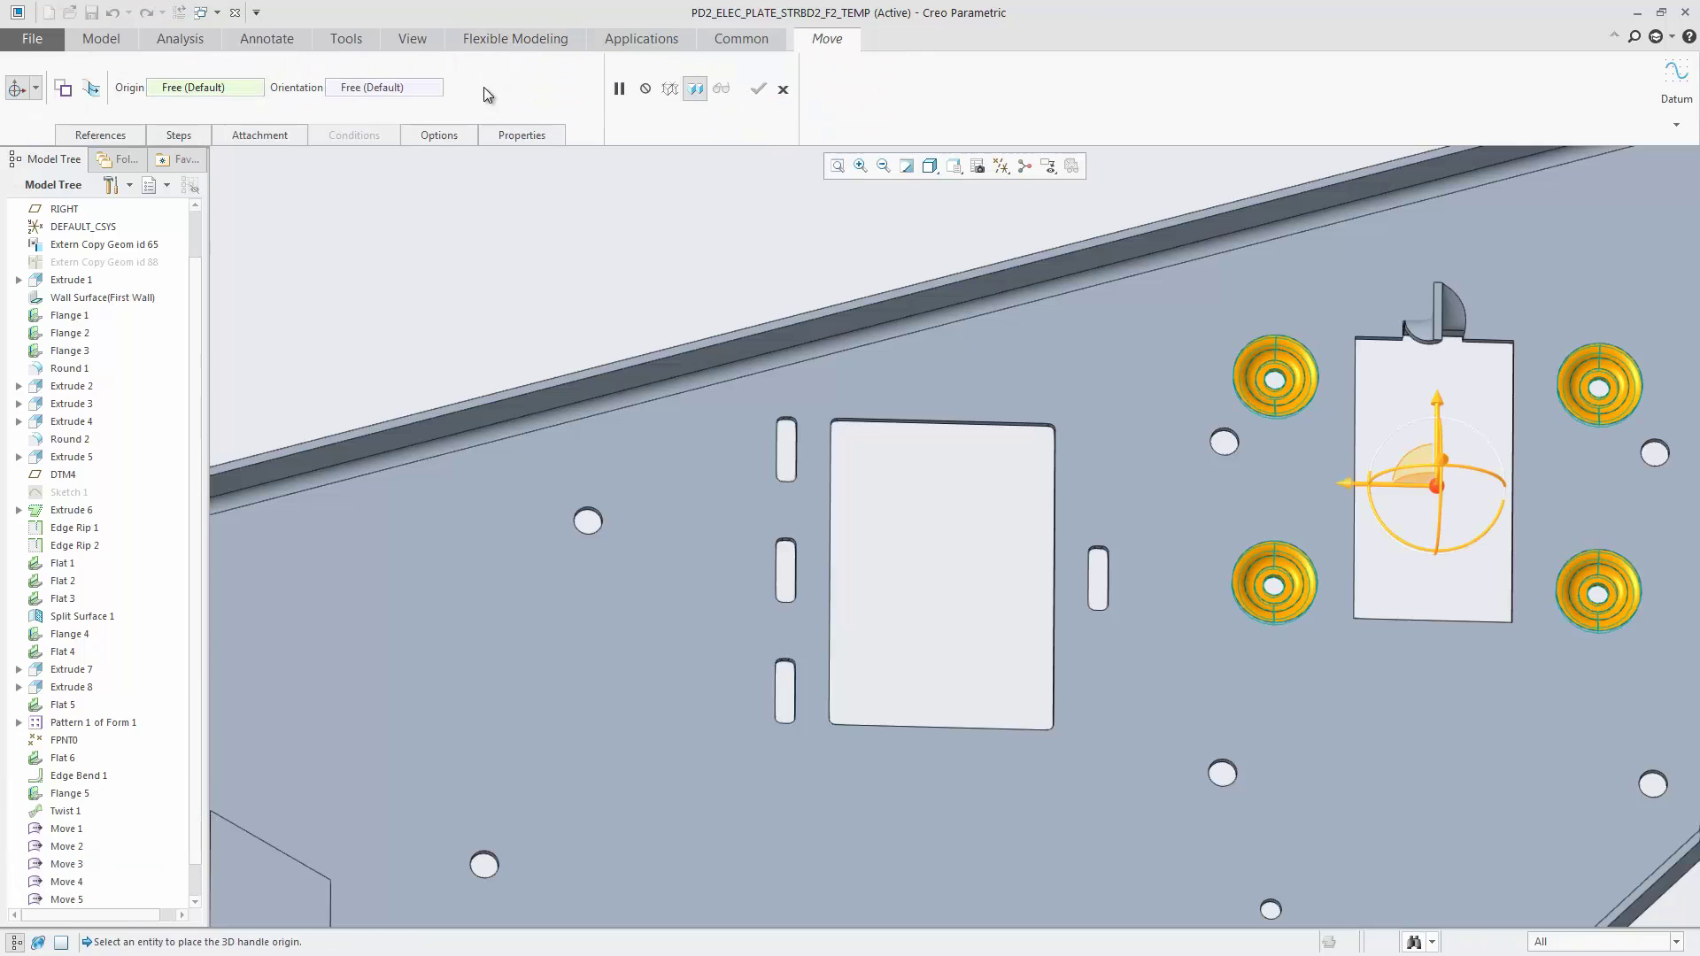
click(1264, 207)
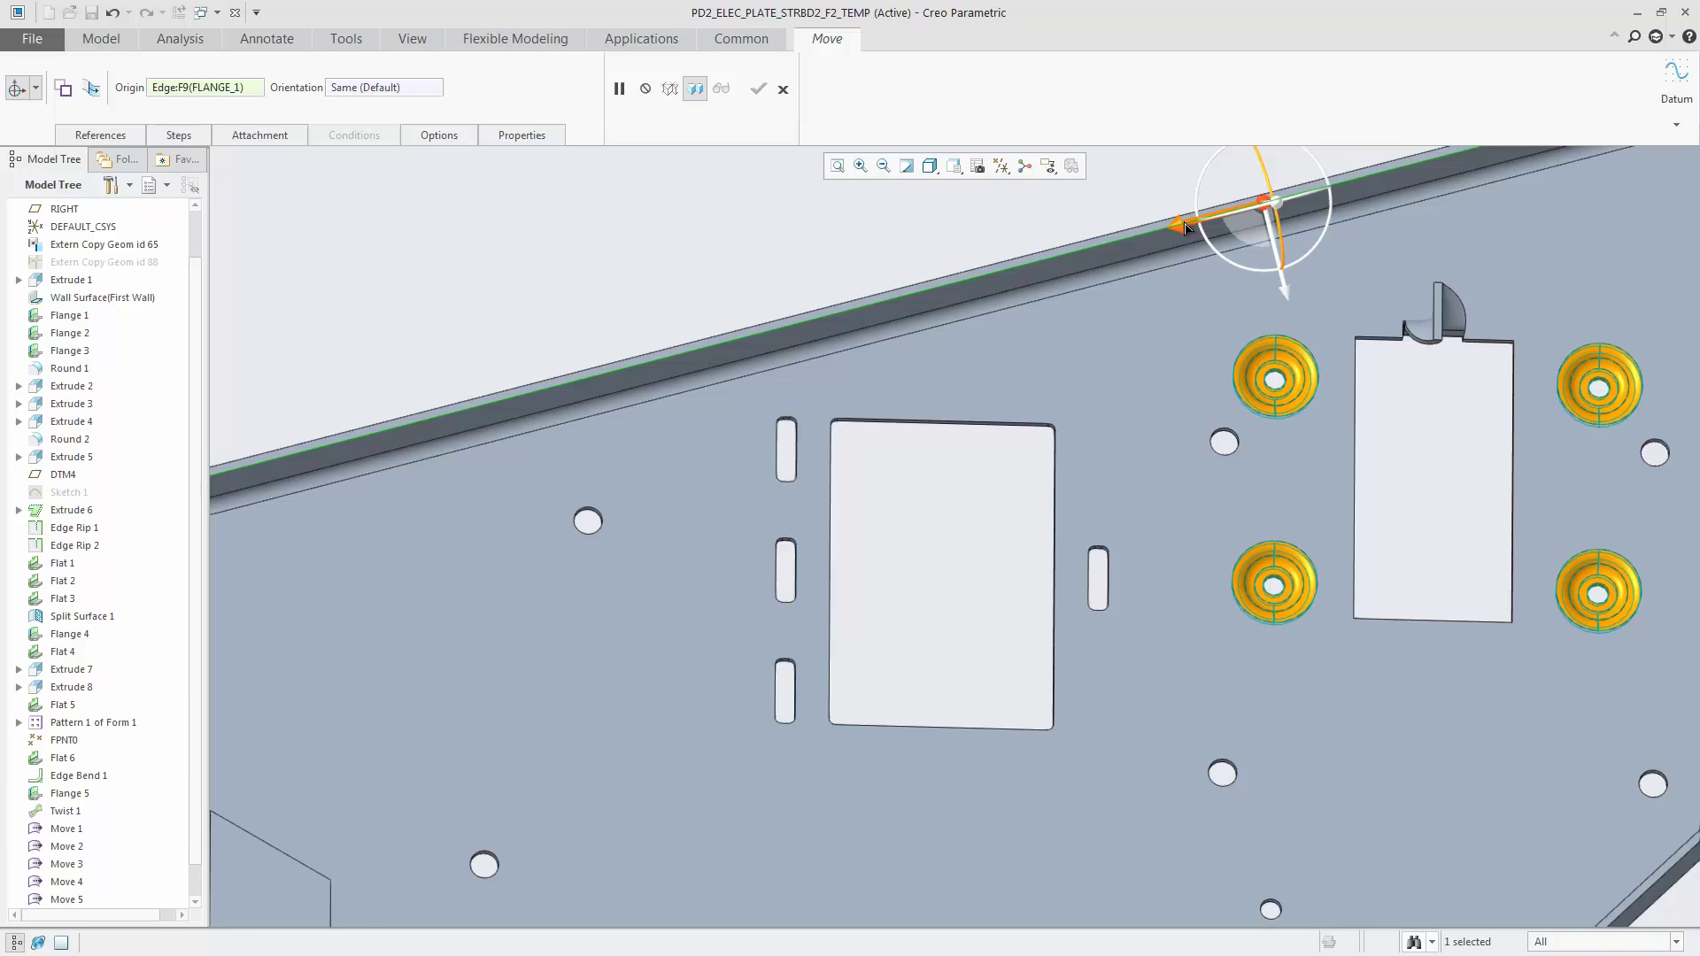
drag(1186, 229, 245, 406)
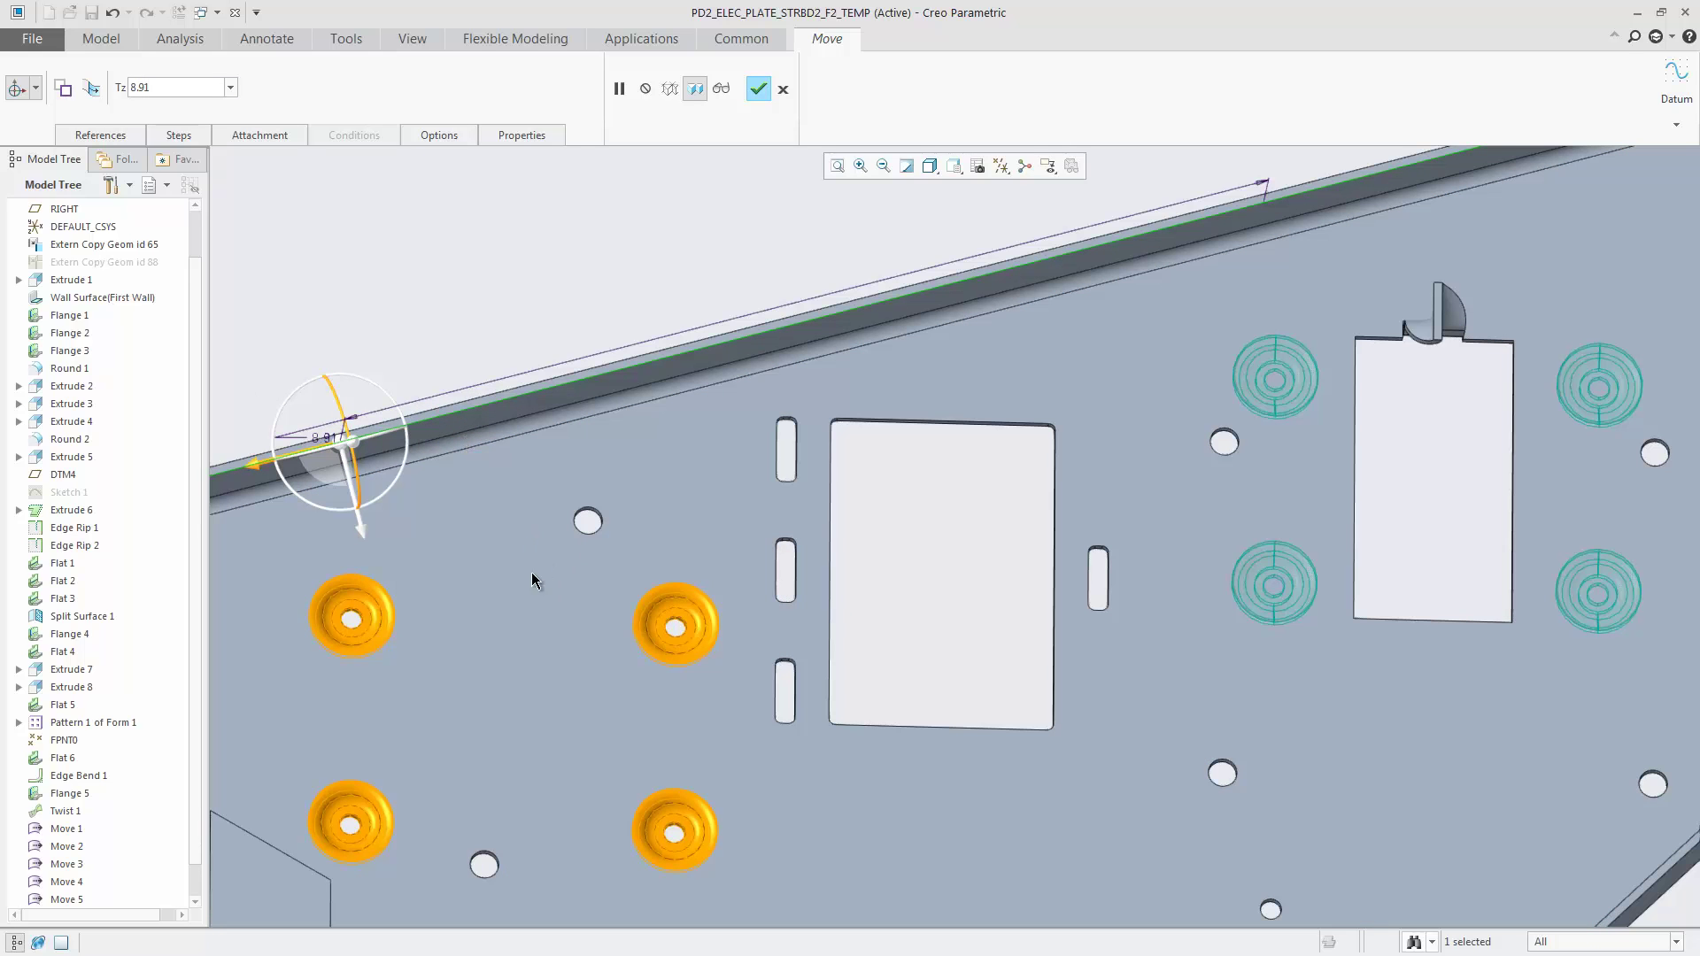
scroll(474, 755, down, 3)
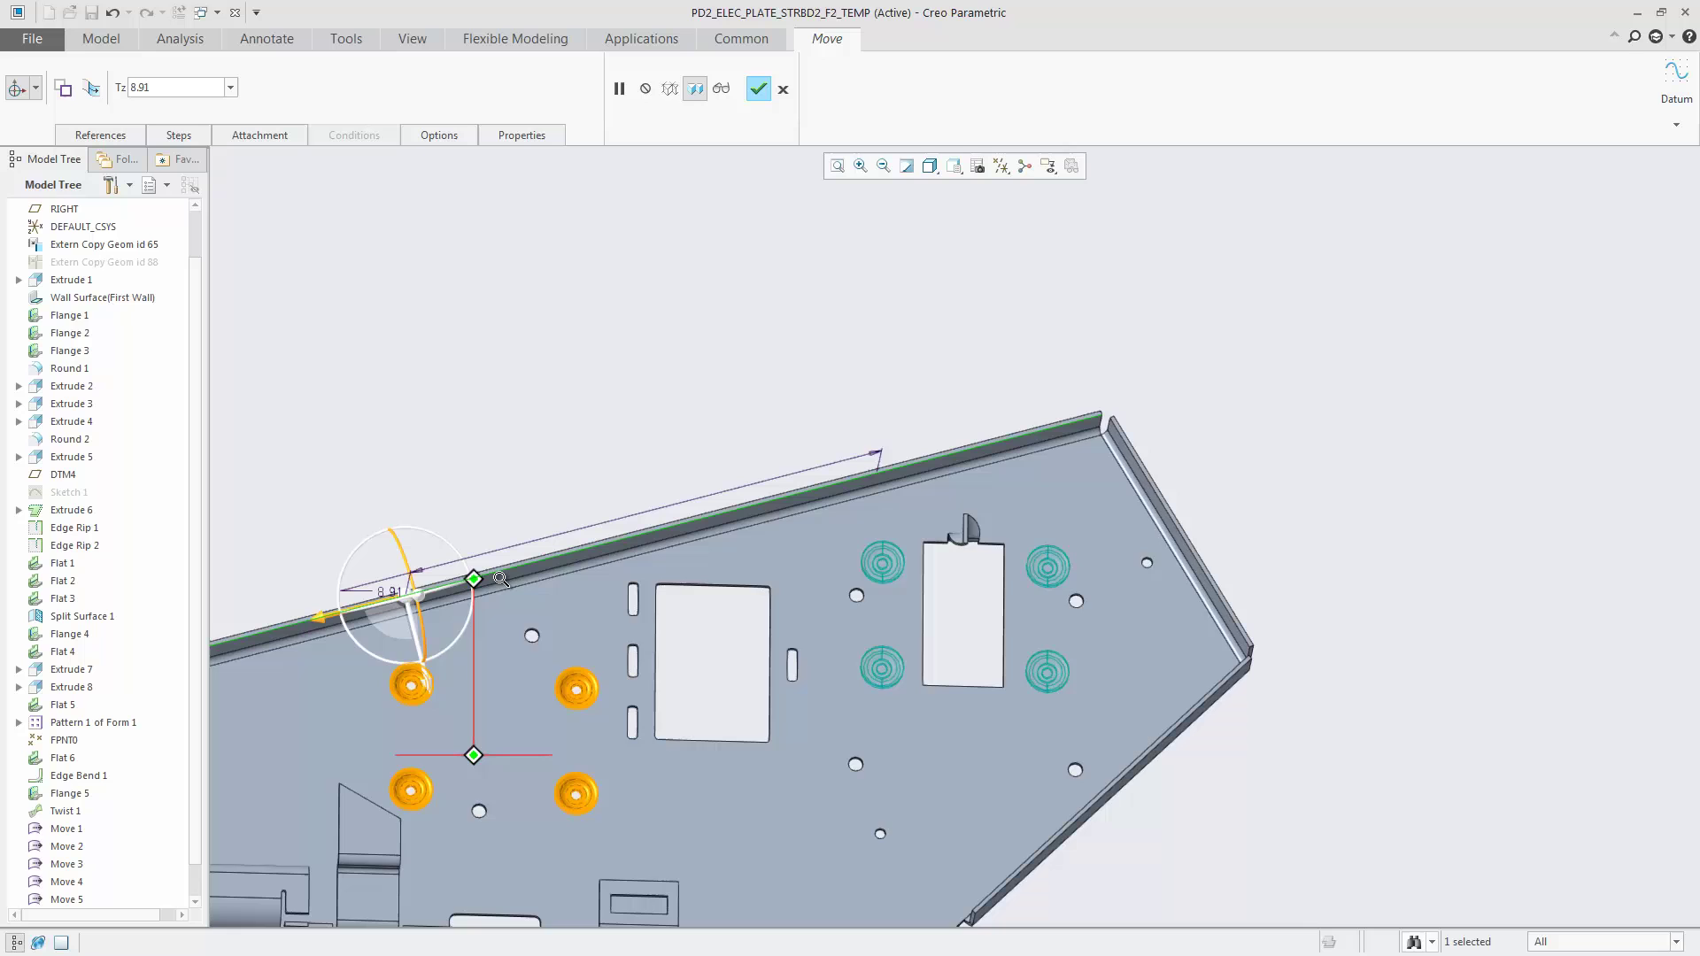
shift+middle_drag(501, 697, 752, 481)
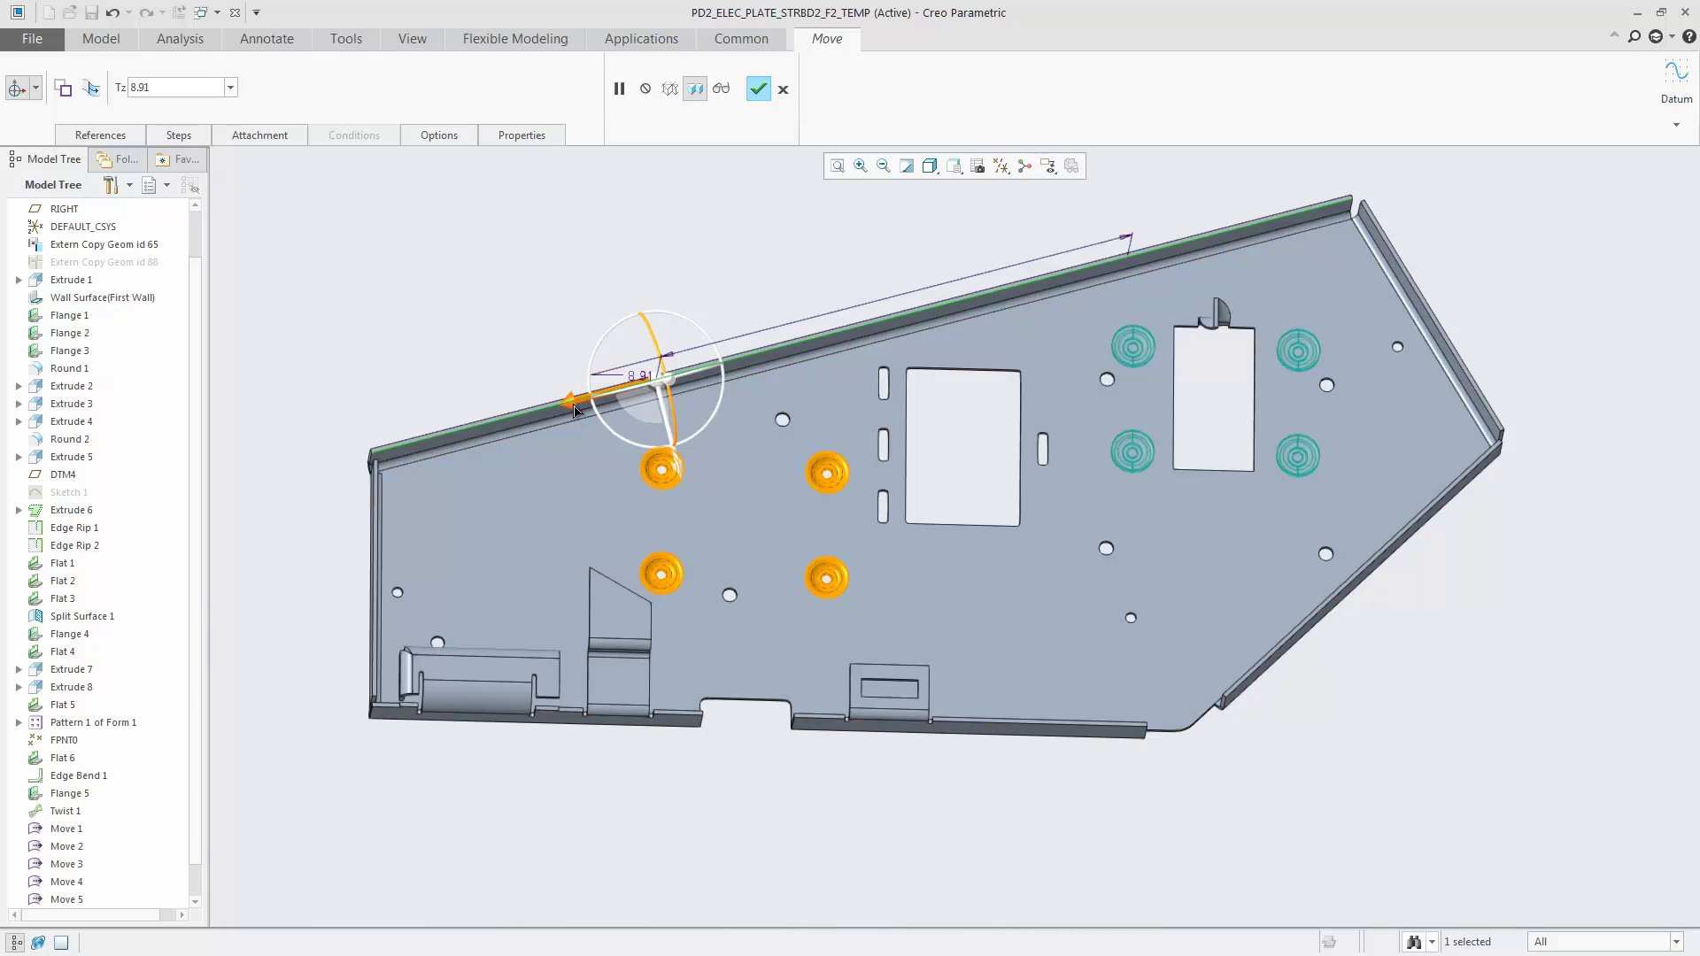
drag(575, 408, 430, 427)
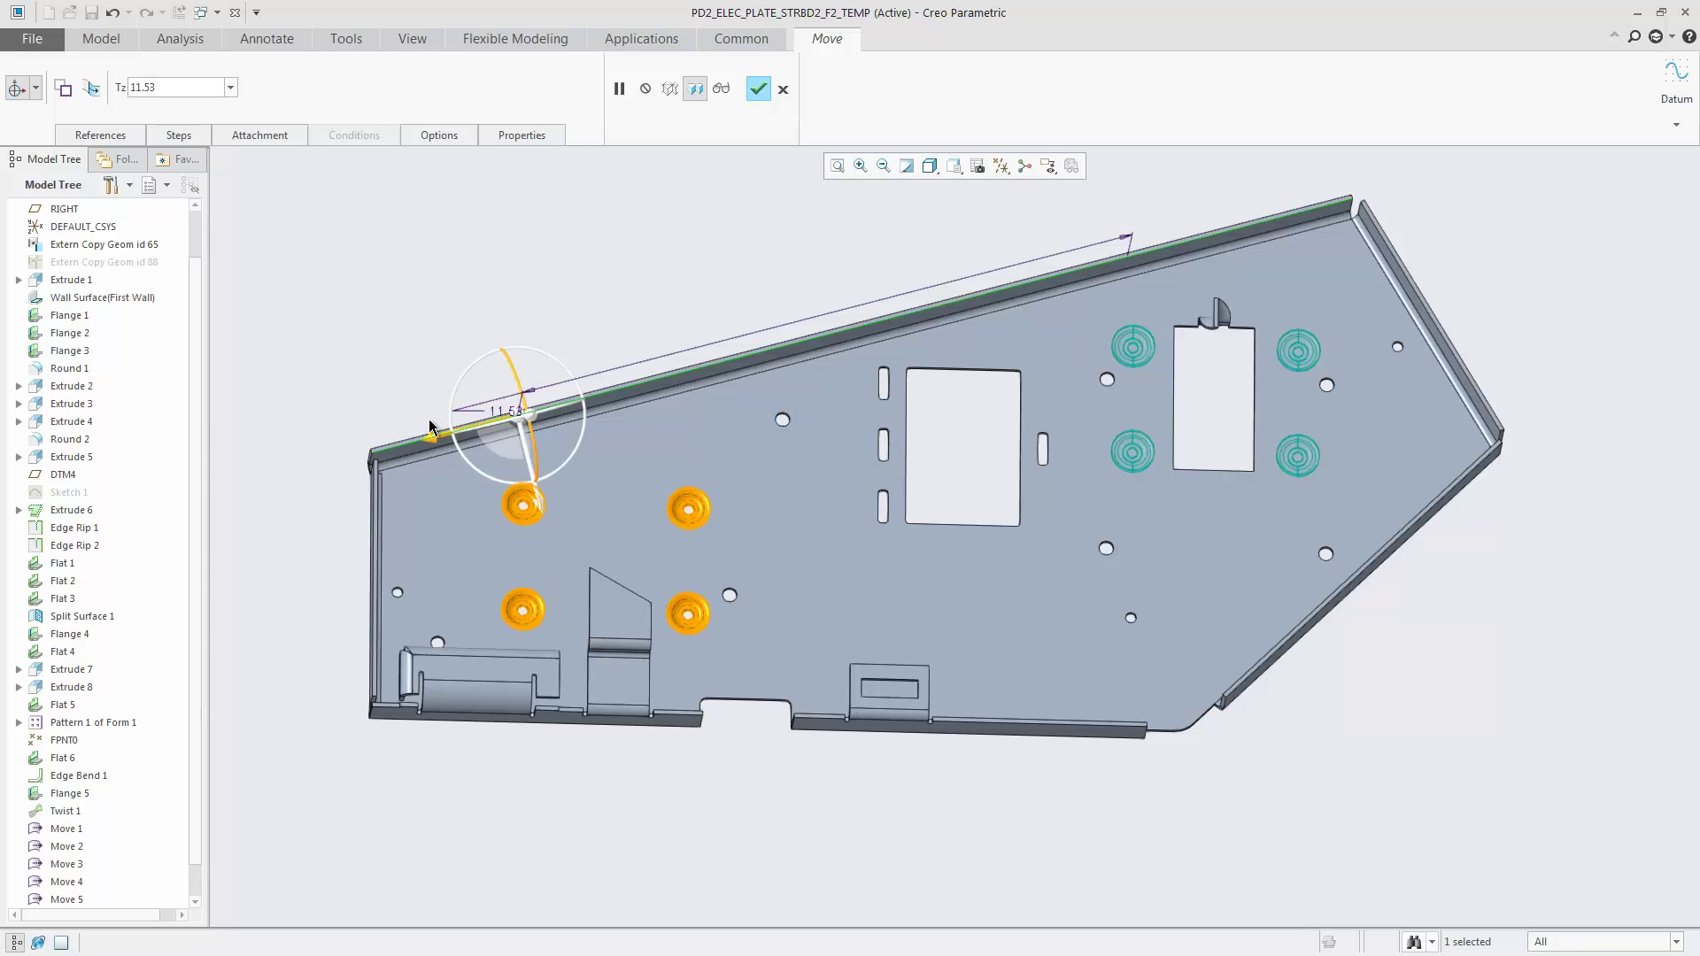
click(65, 91)
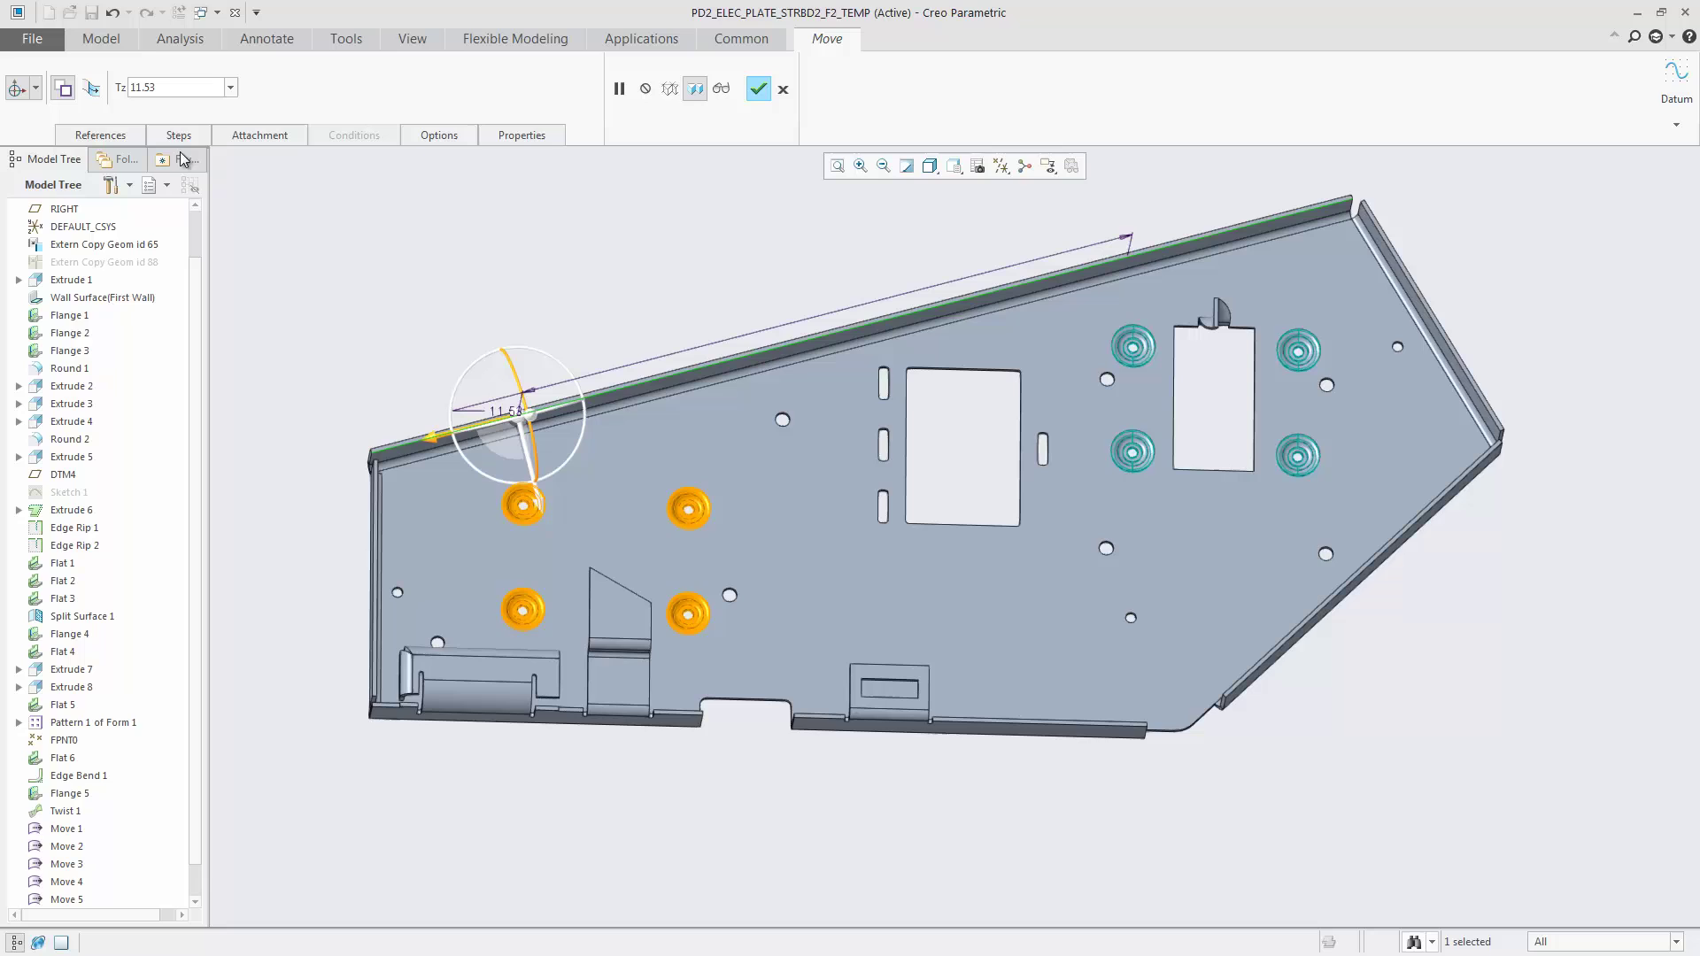
middle_click(302, 229)
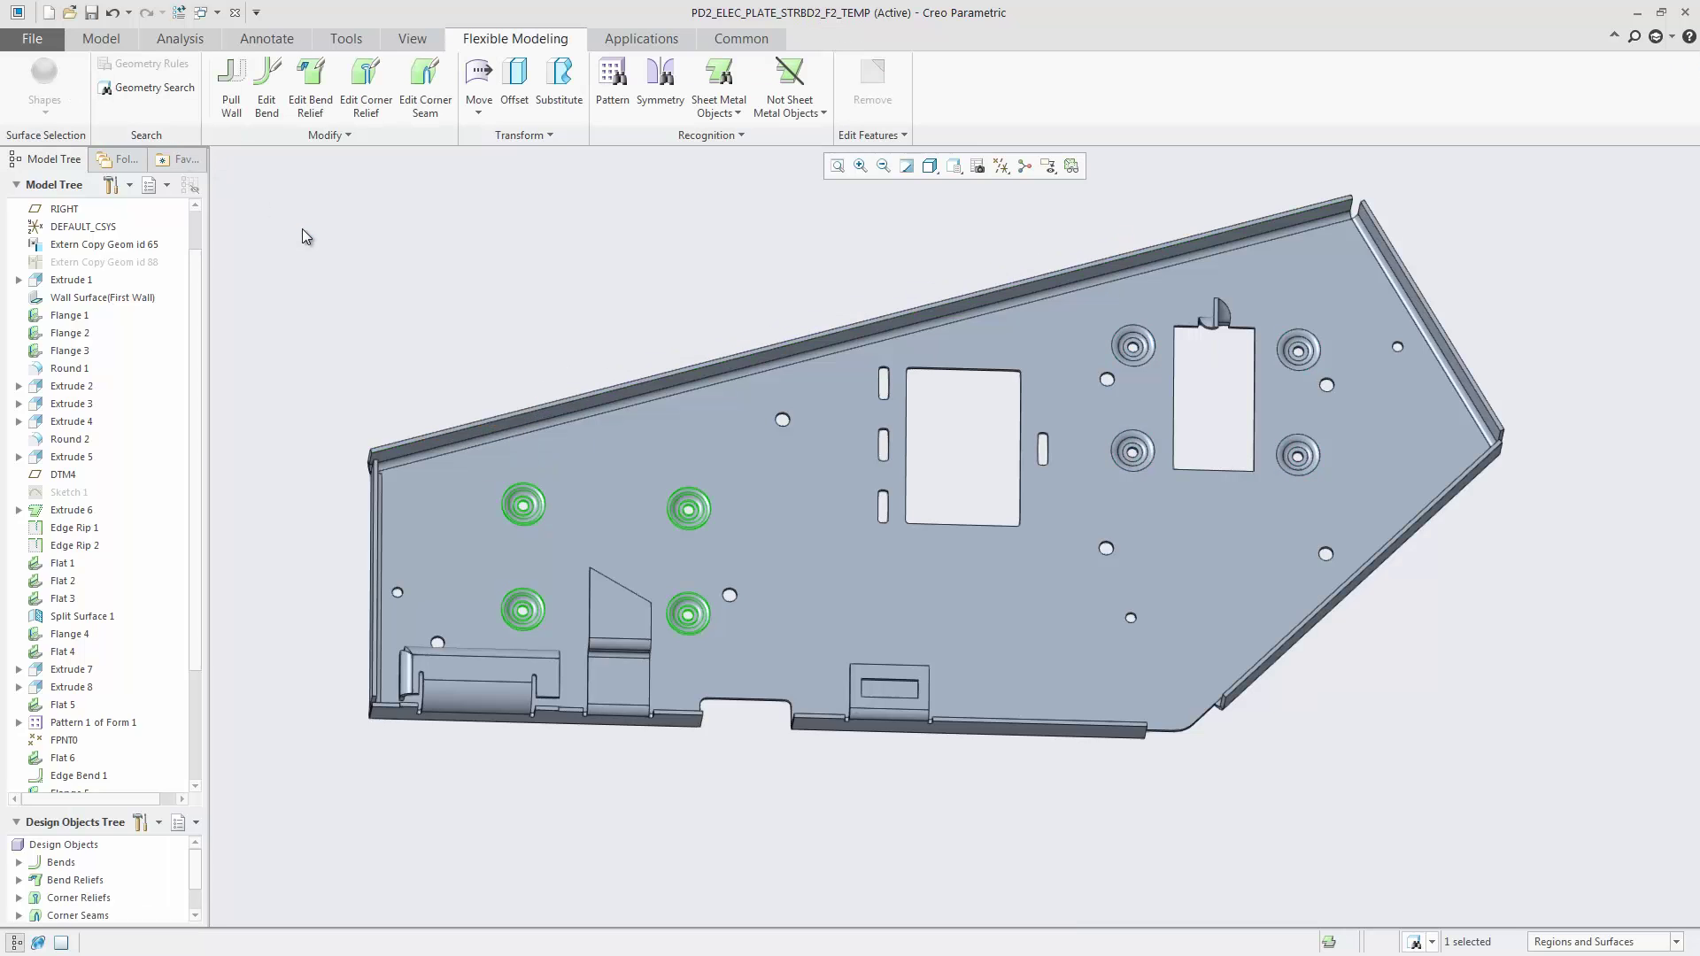
Clear the selection and switch to the saved 04-PATTERN-REC view
click(300, 228)
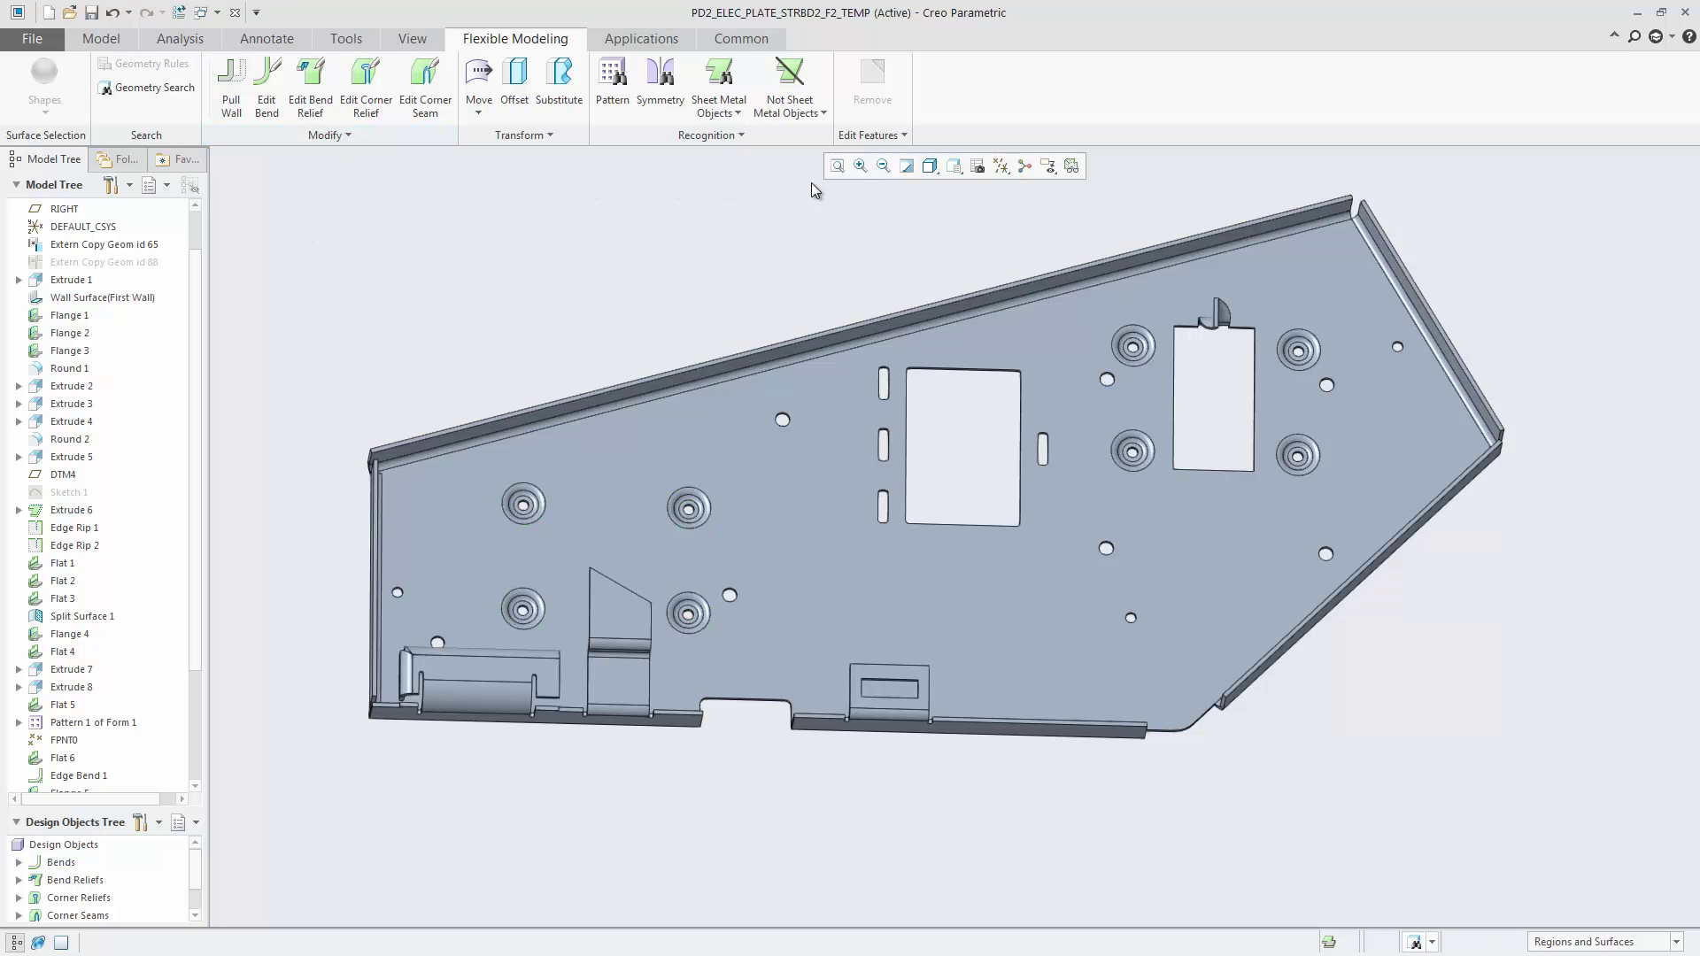
click(954, 166)
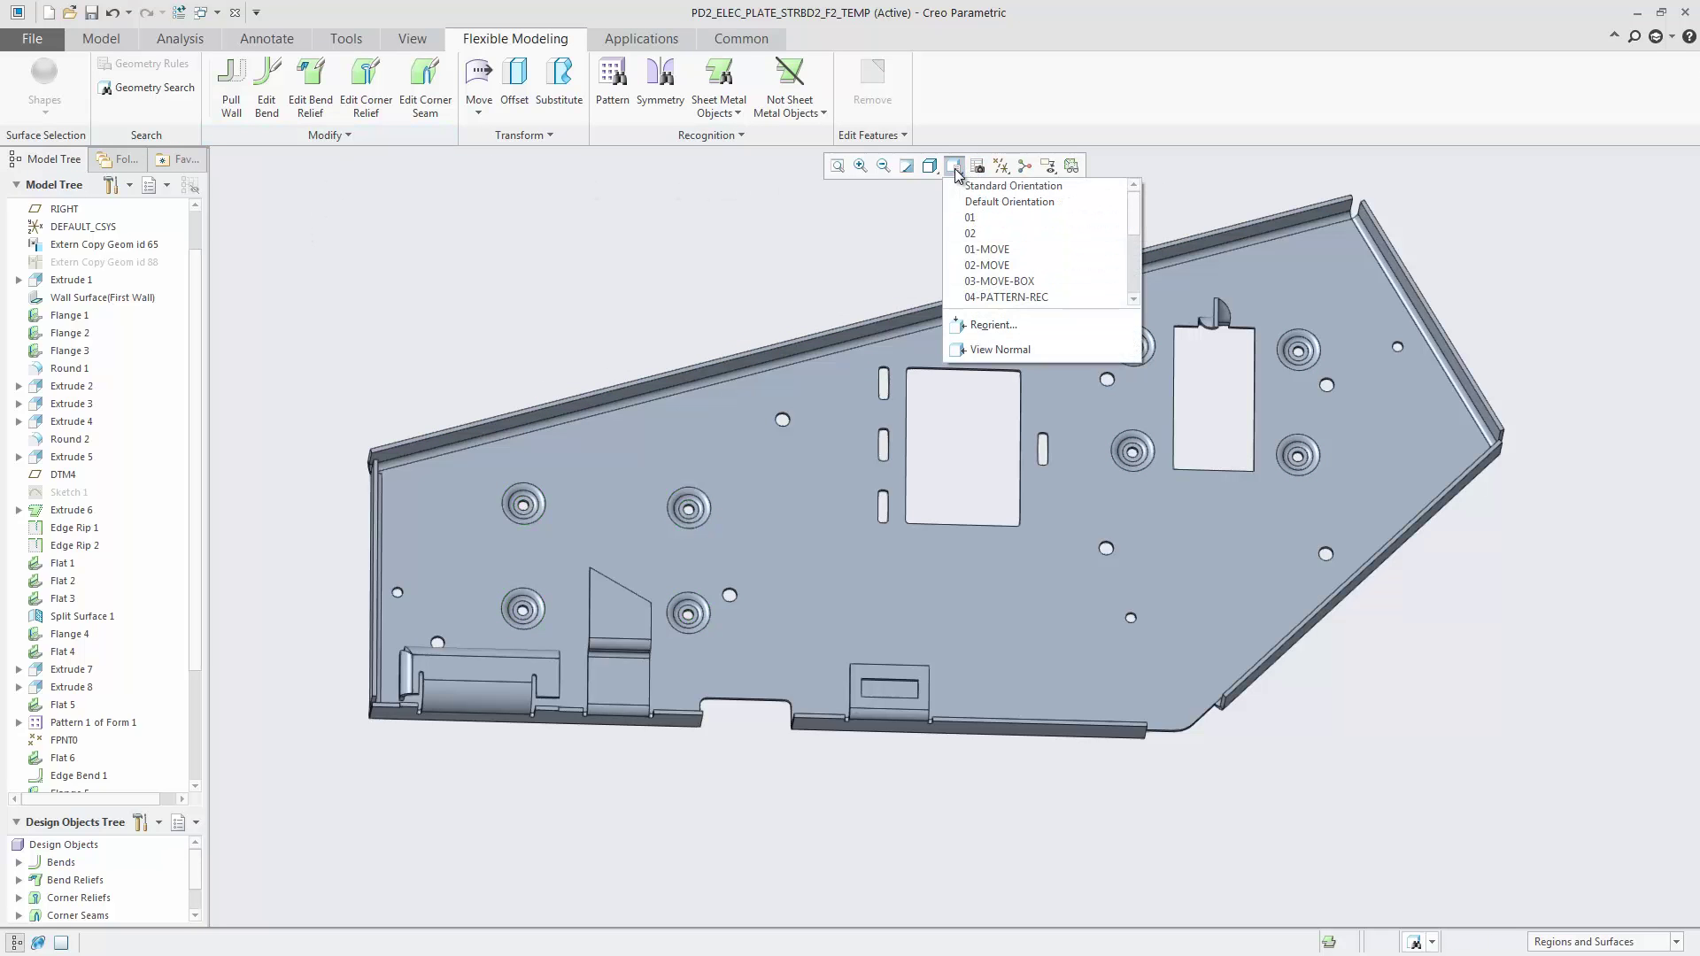
click(972, 297)
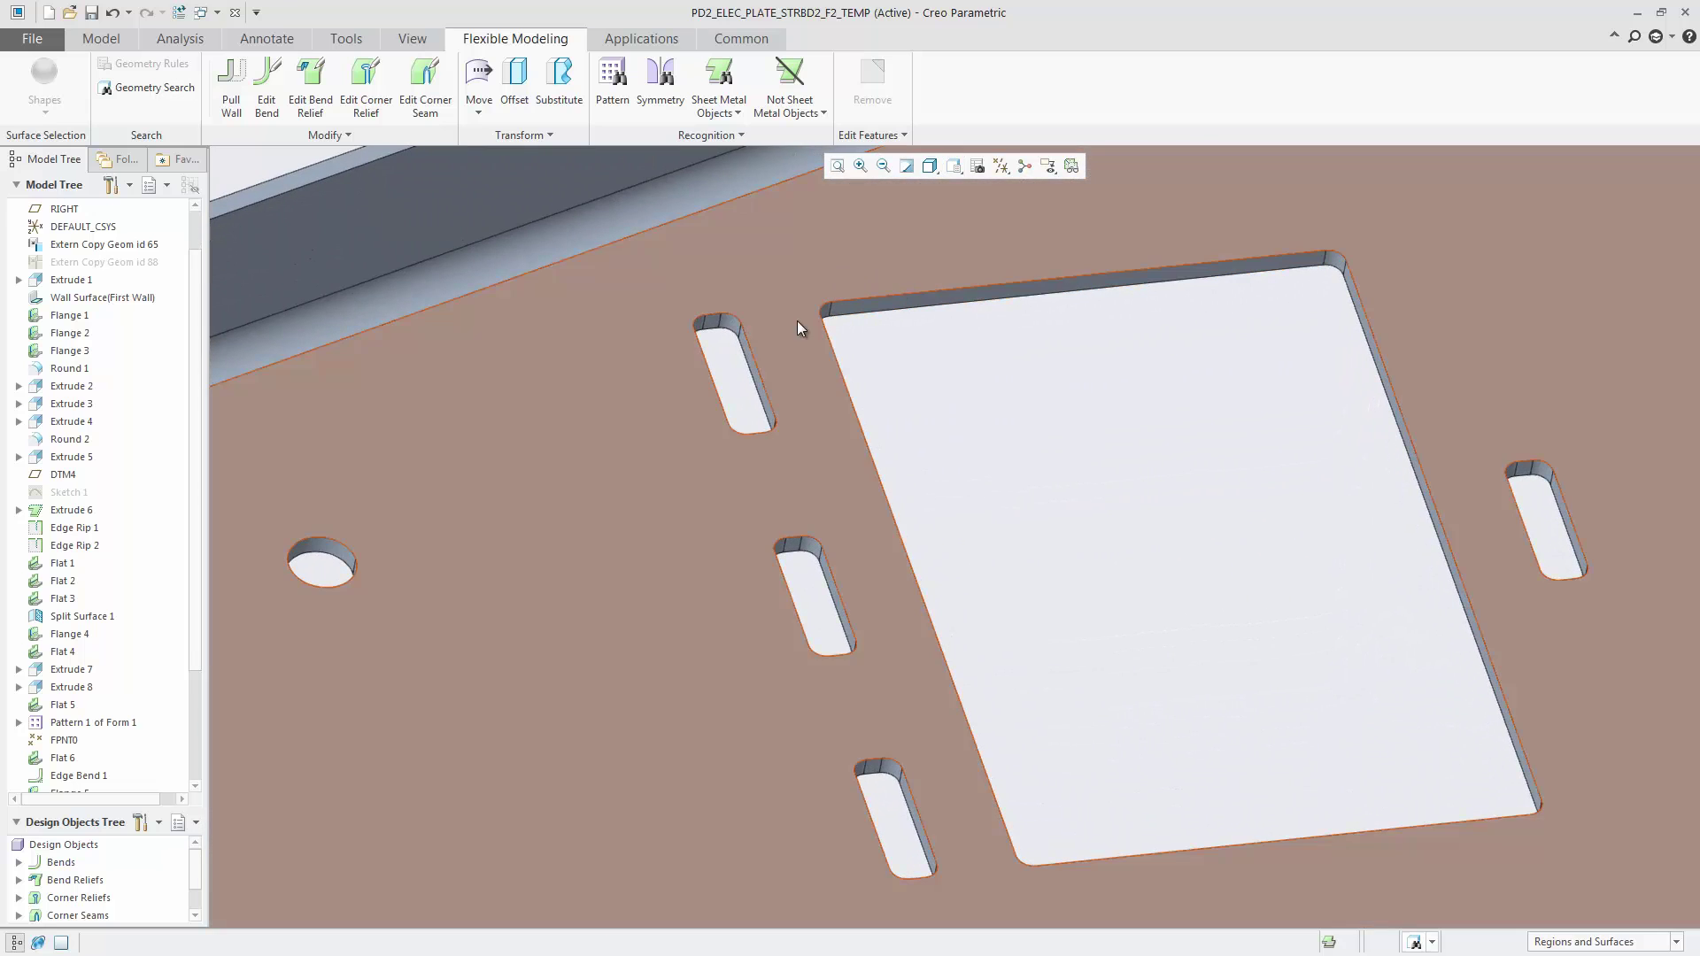
Select the top-left slot cut and recognize the four slanted slots as Pattern Recognition 1
click(755, 368)
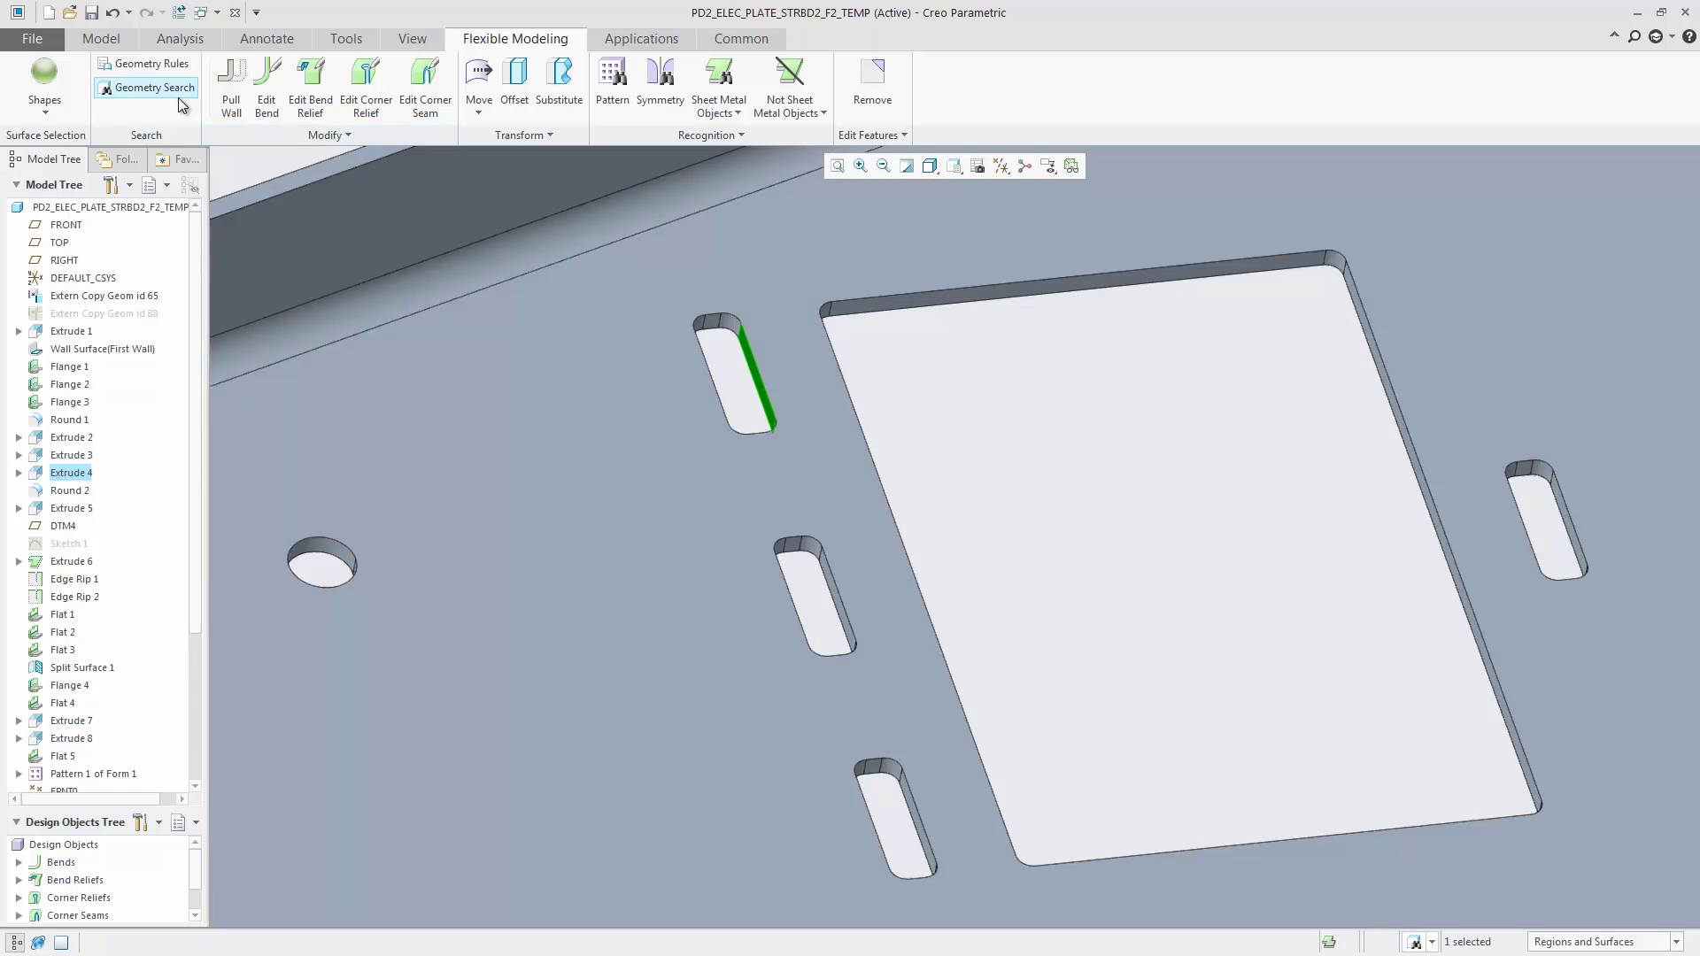
click(44, 88)
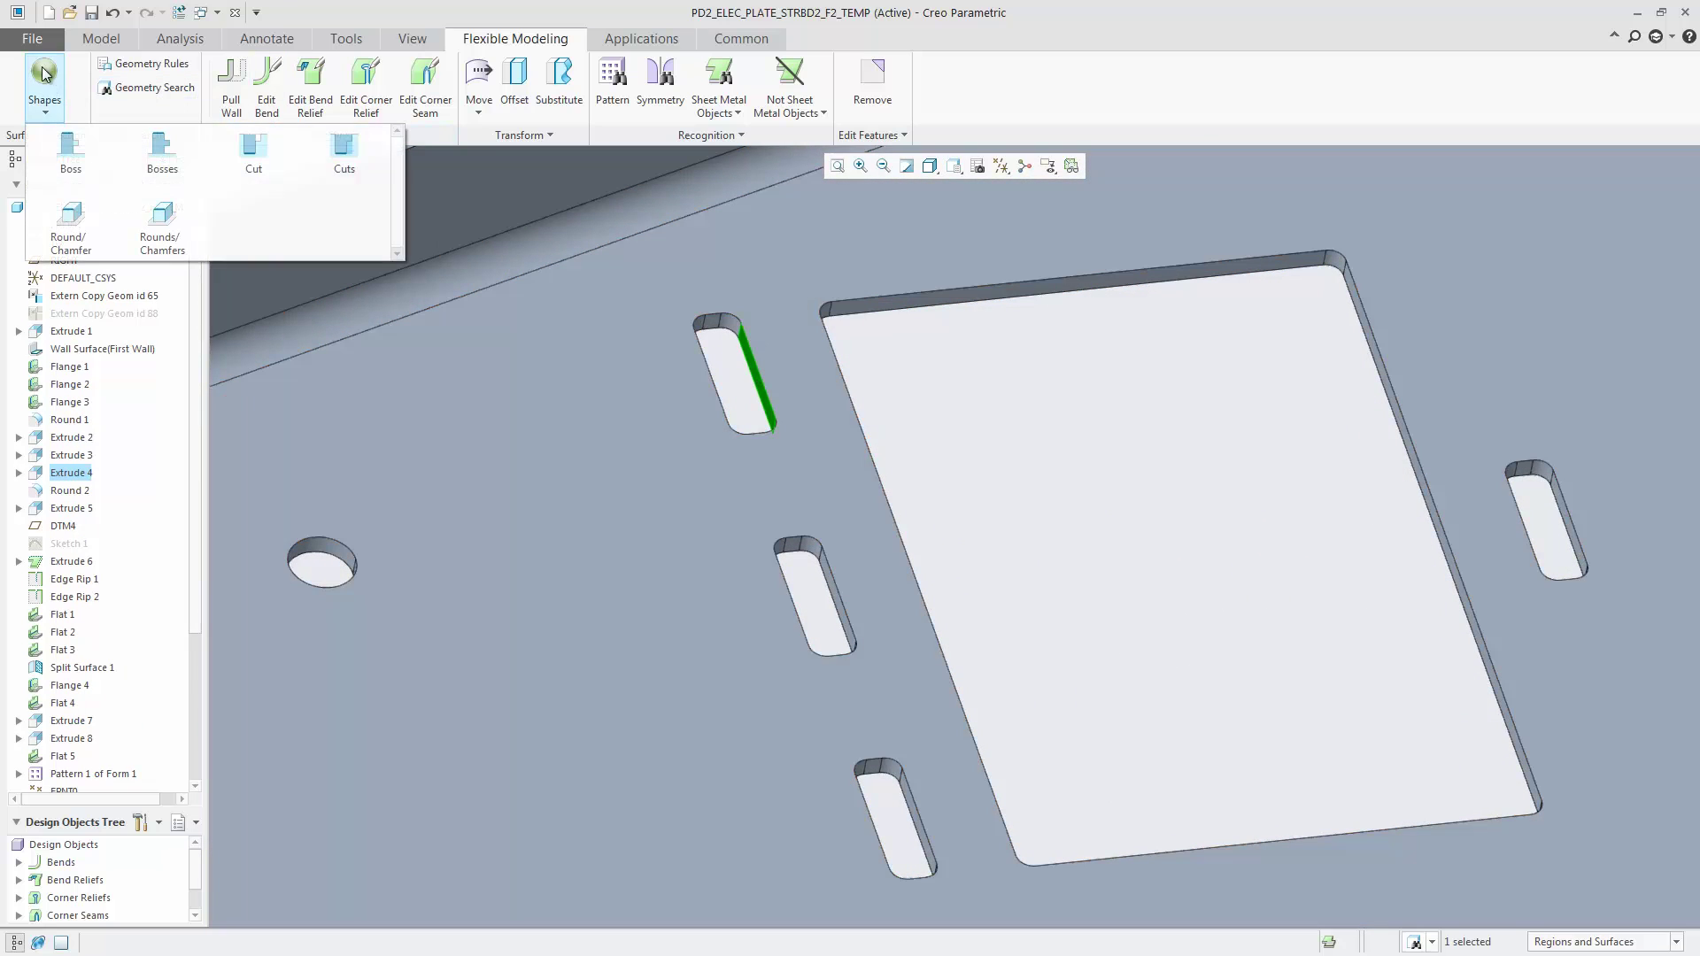
click(250, 159)
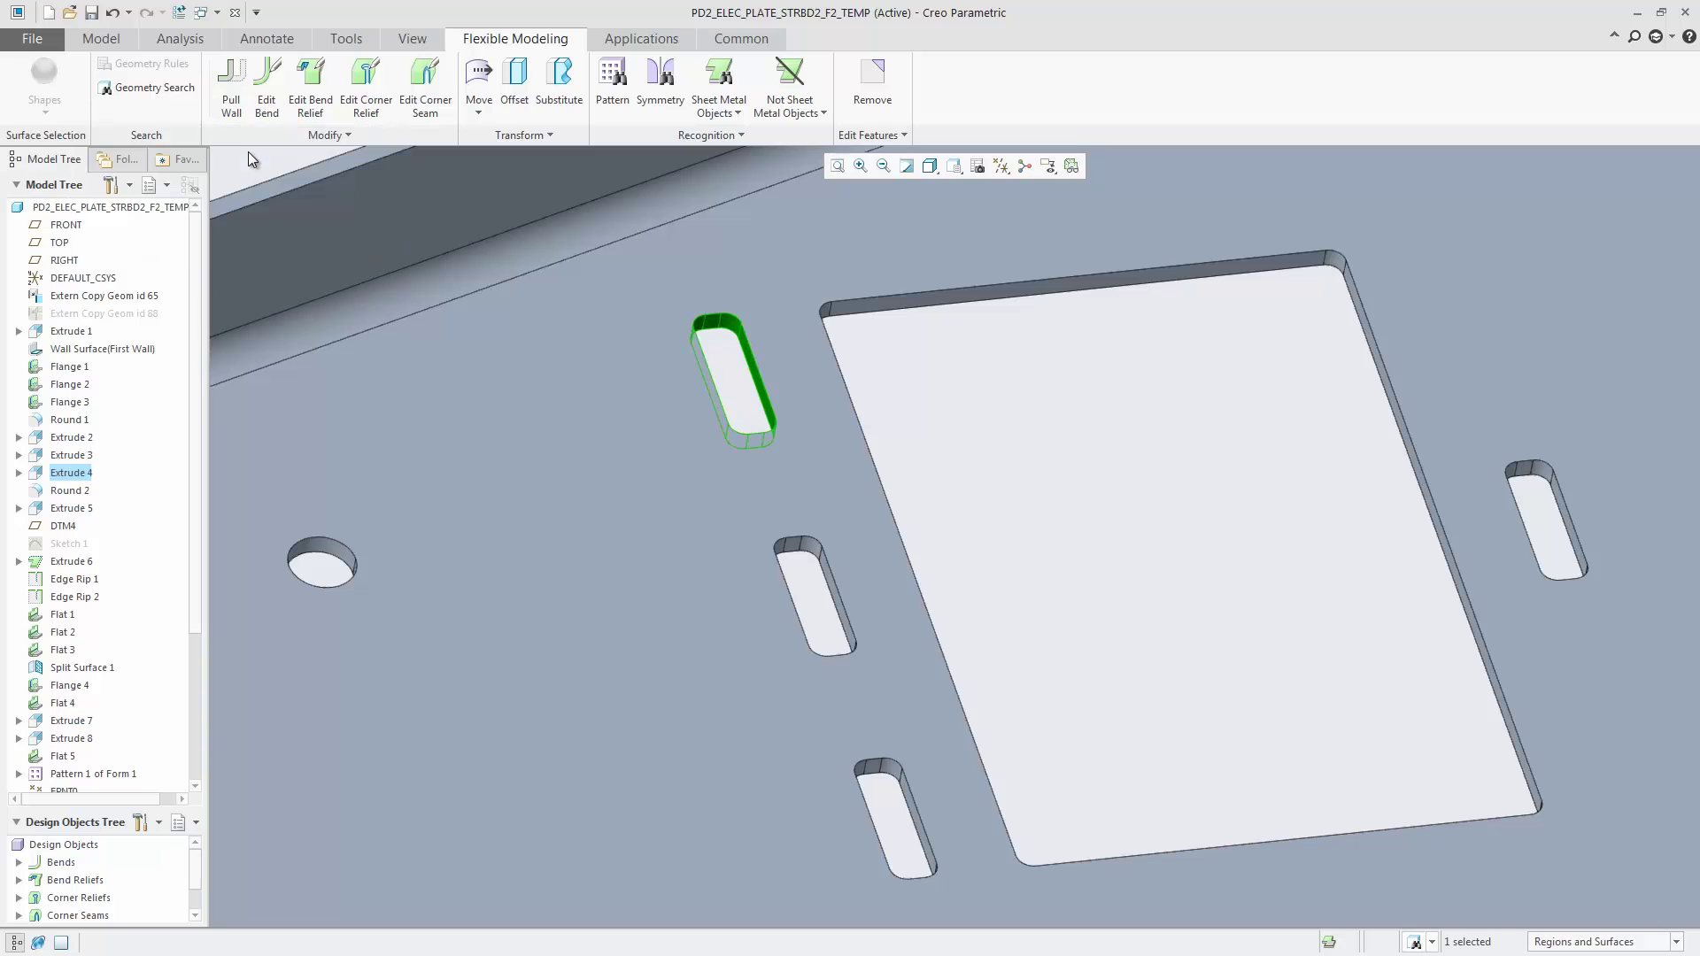
click(613, 76)
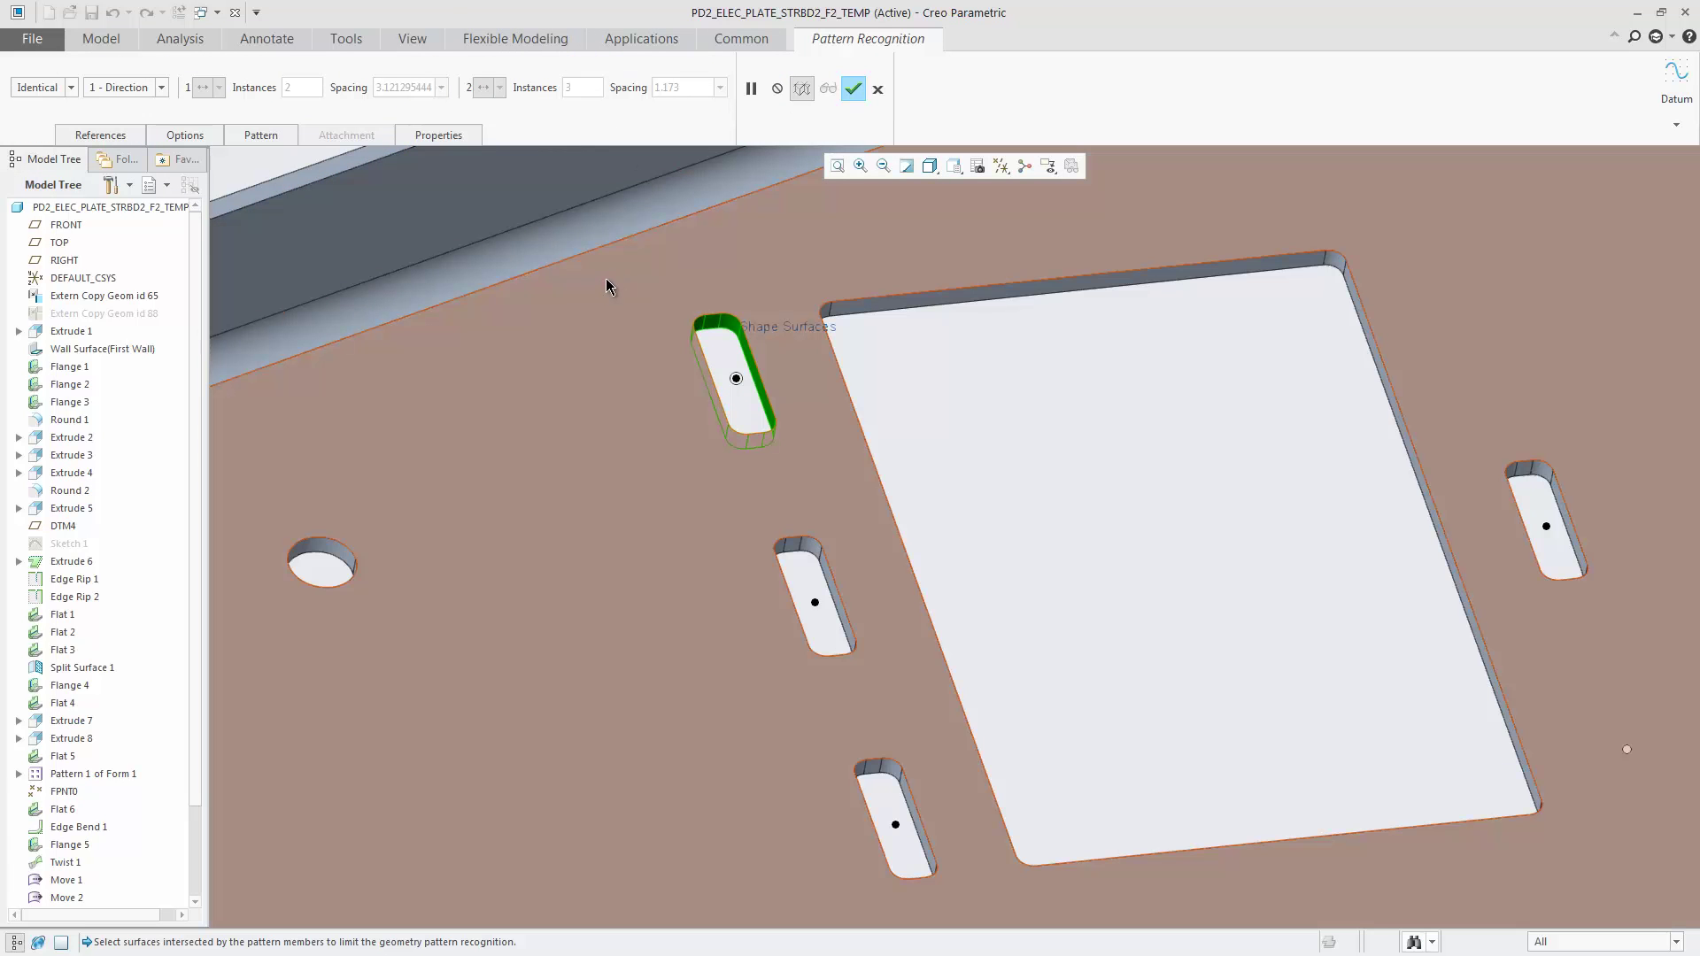
middle_click(606, 276)
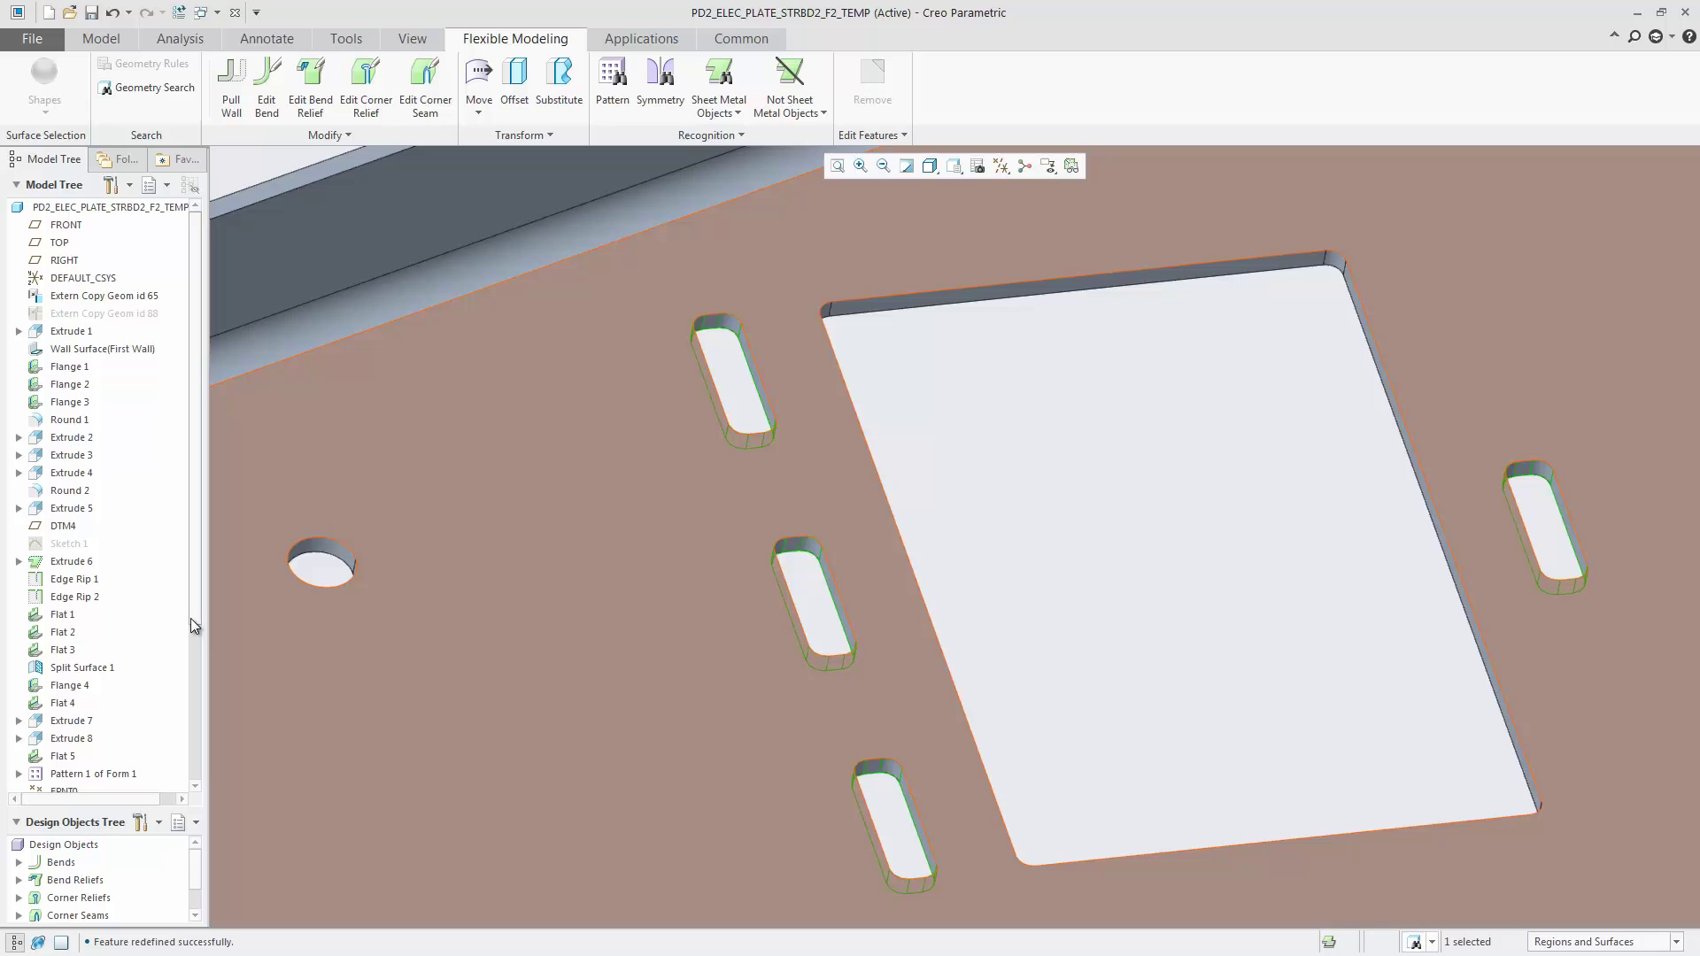
drag(189, 618, 198, 804)
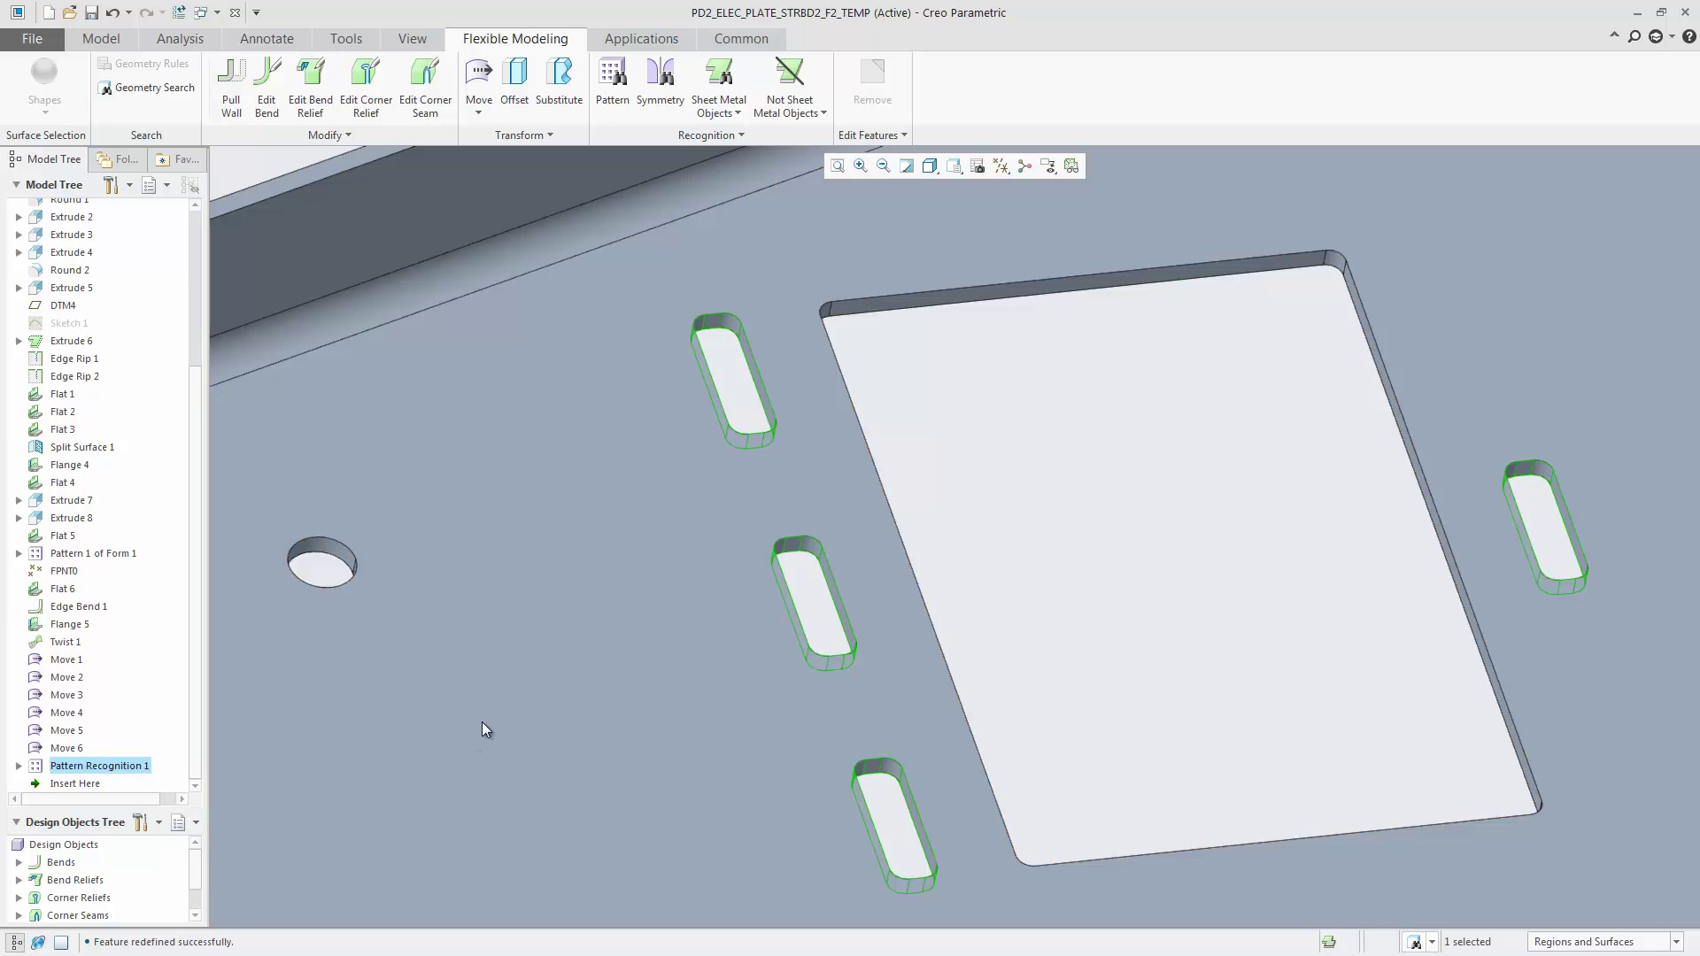
Select both inner side faces of the top-left slot and start Offset Geometry on them
click(970, 418)
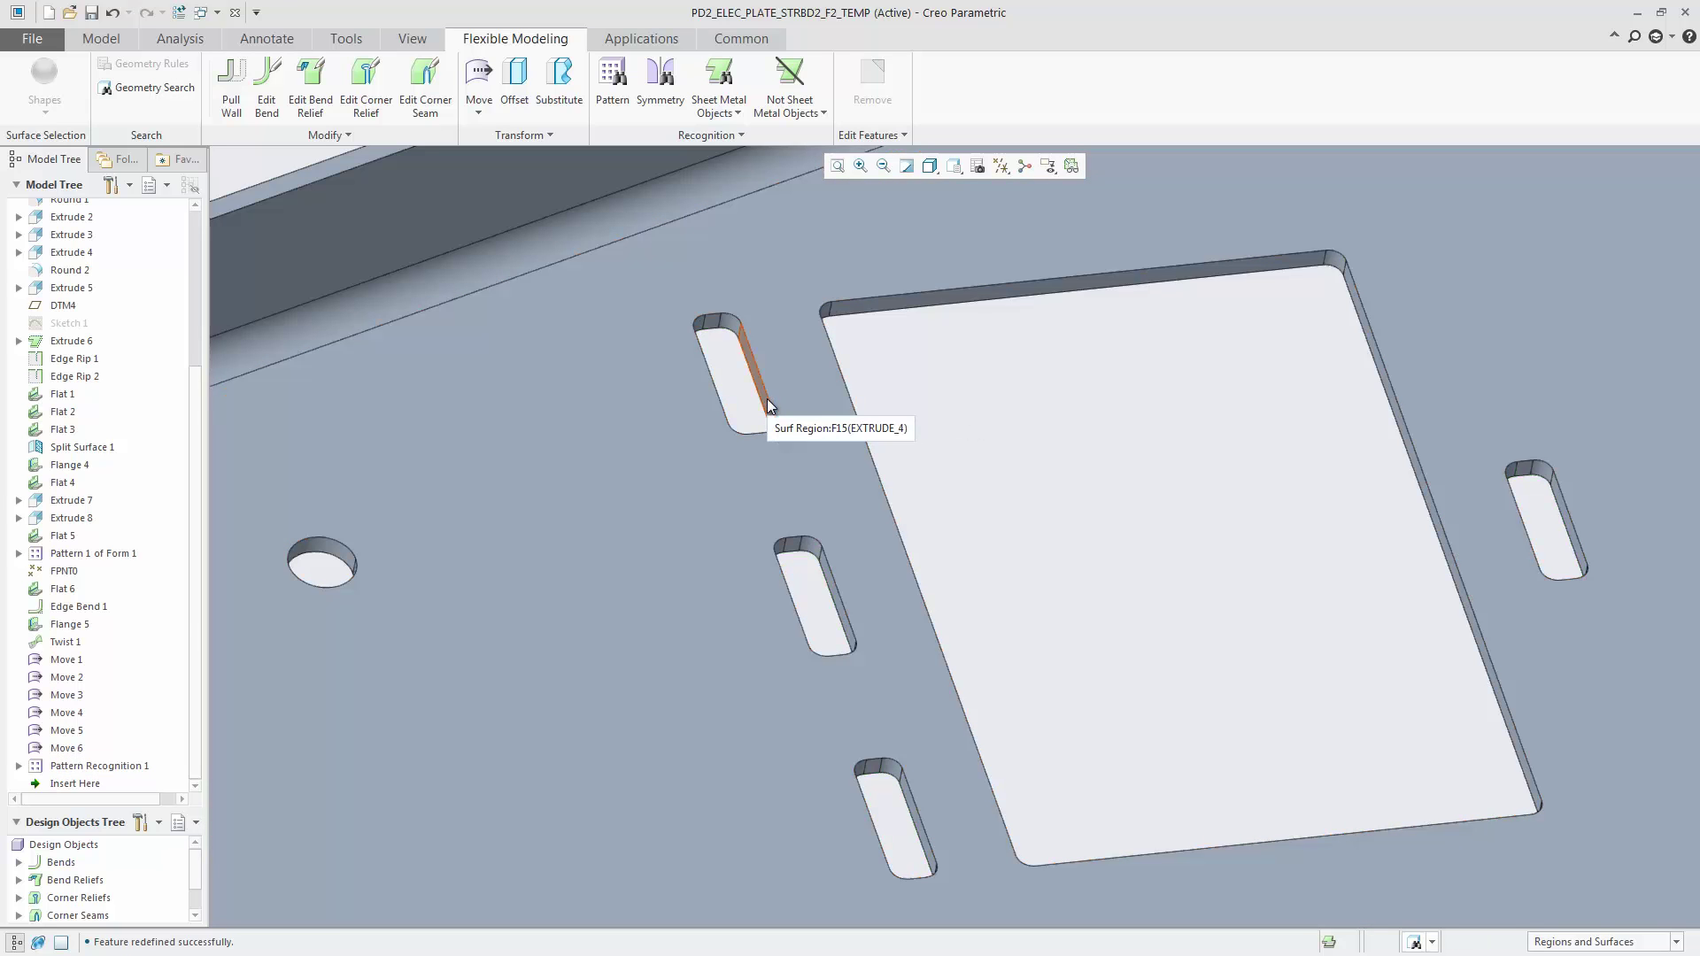
click(767, 400)
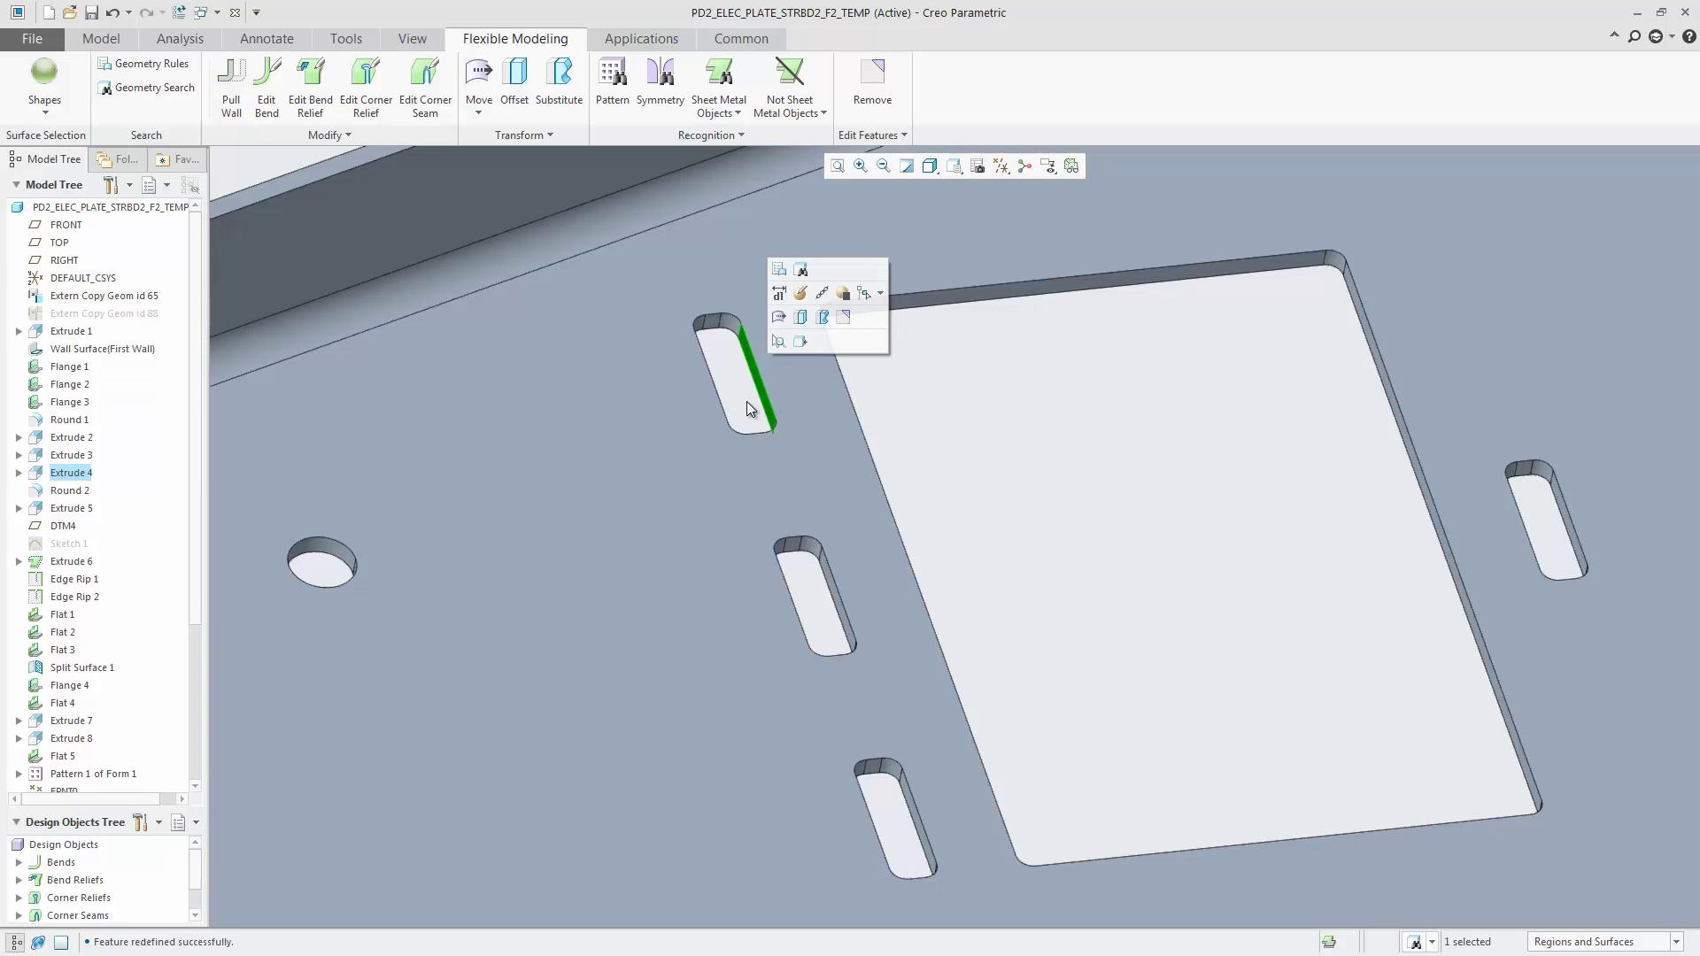
middle_drag(746, 401, 708, 406)
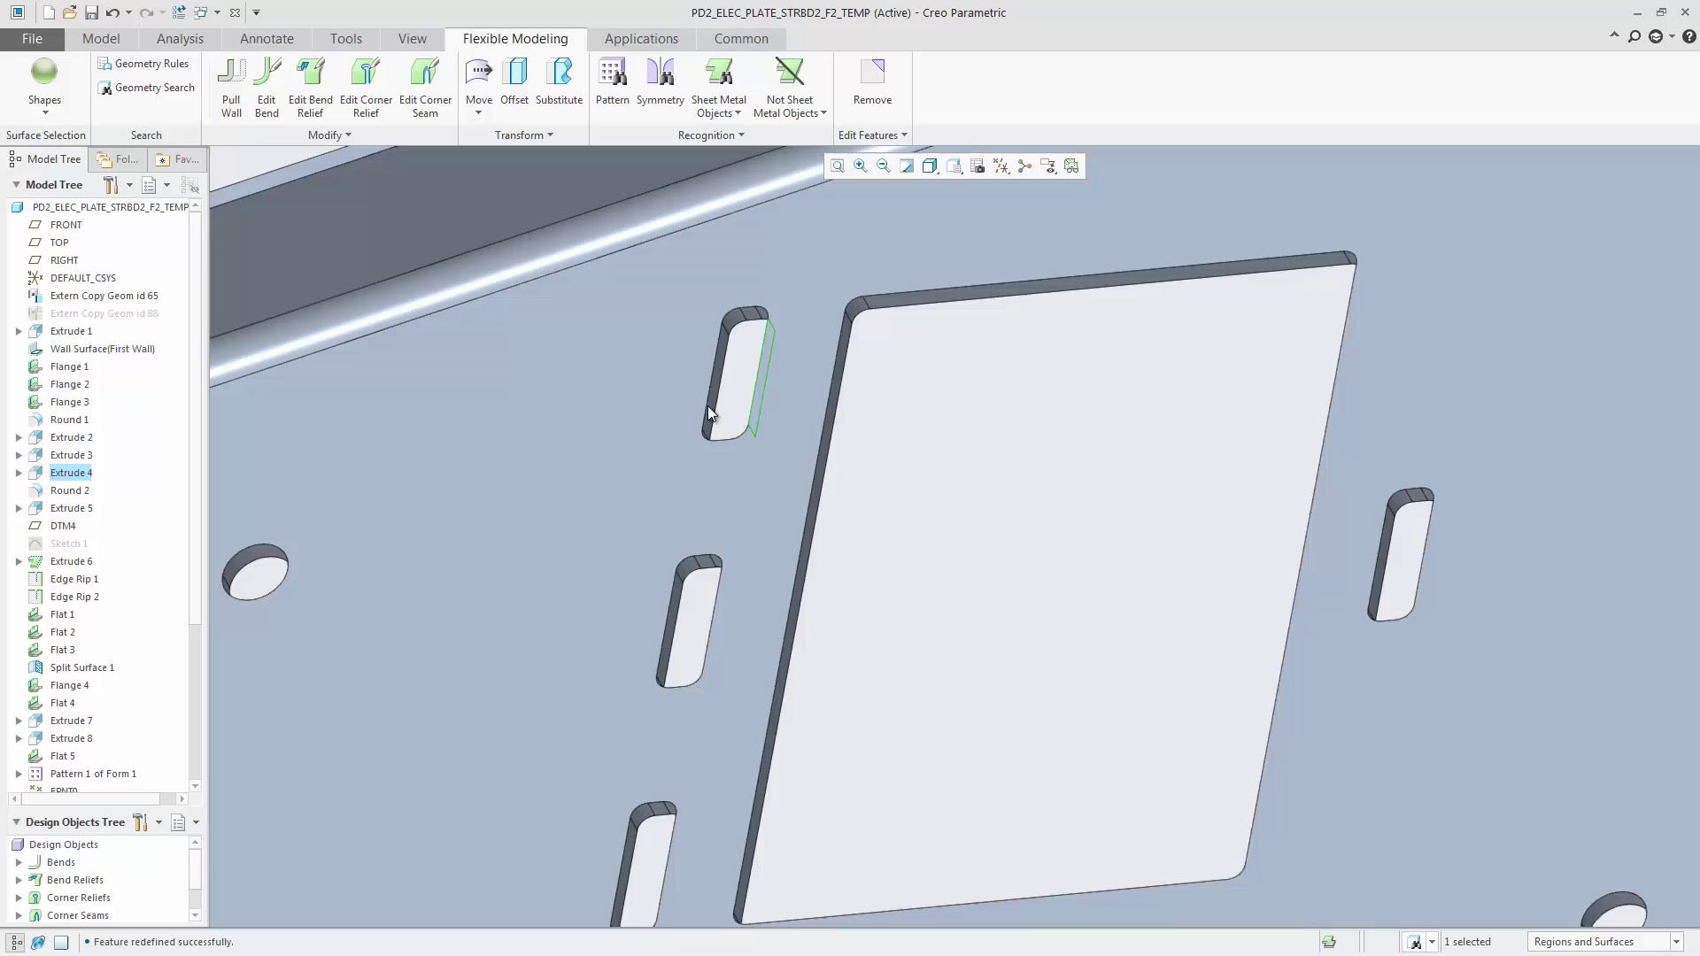
ctrl+click(708, 406)
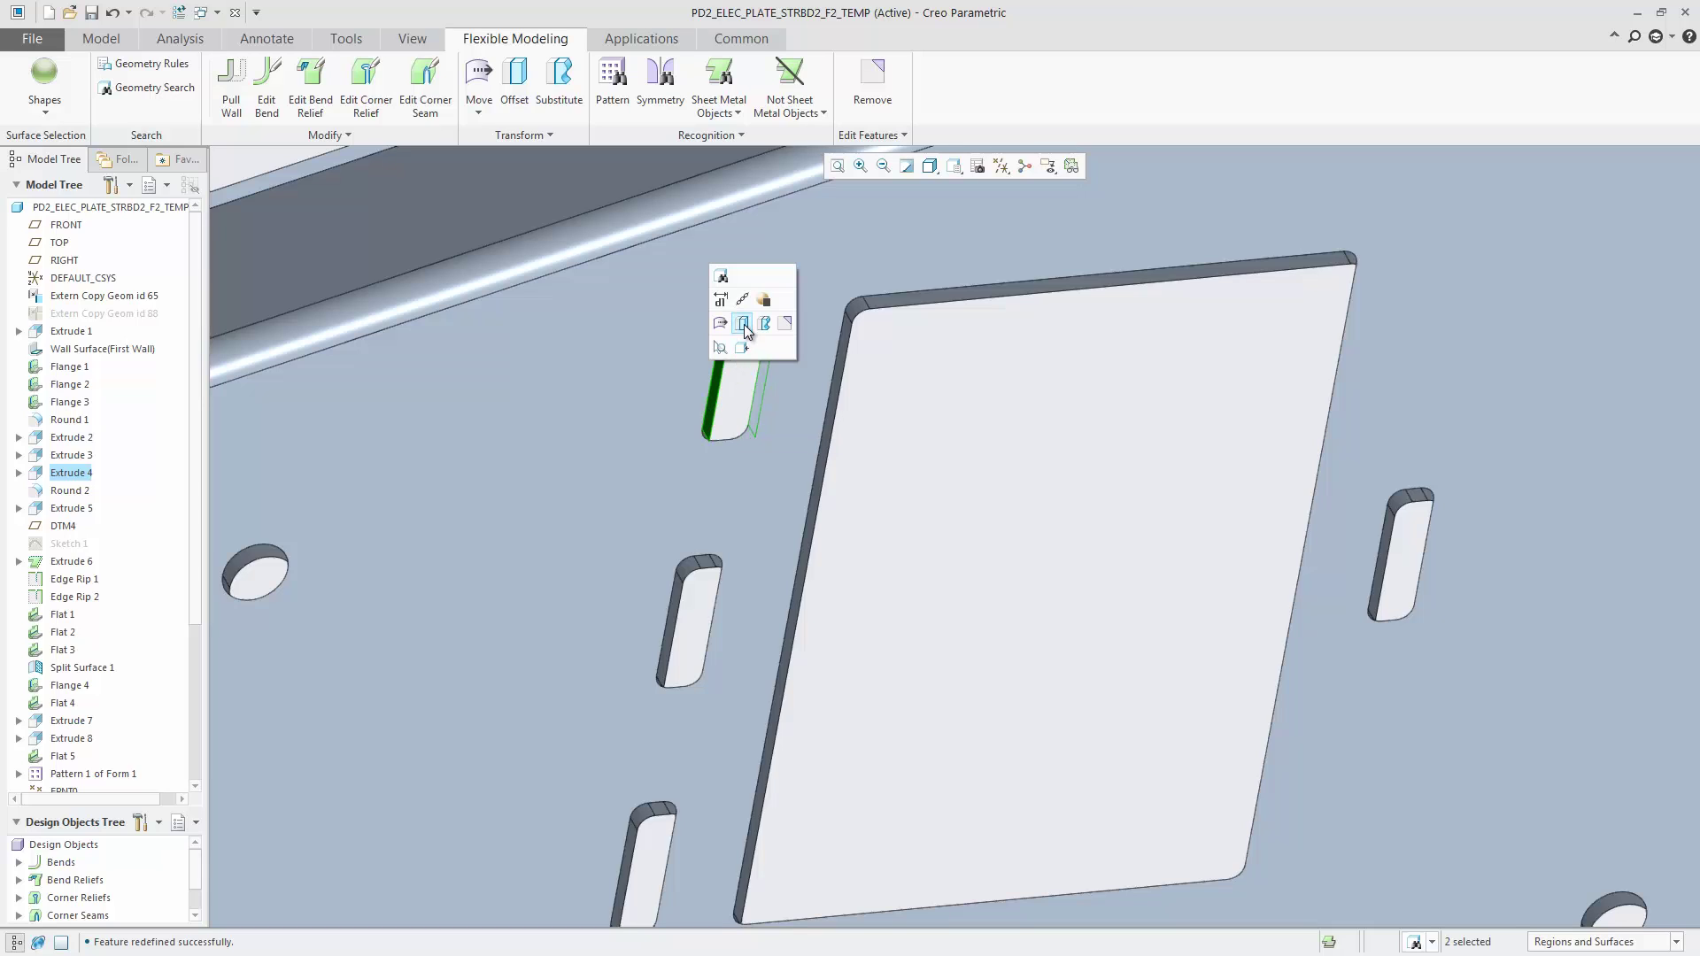
click(744, 324)
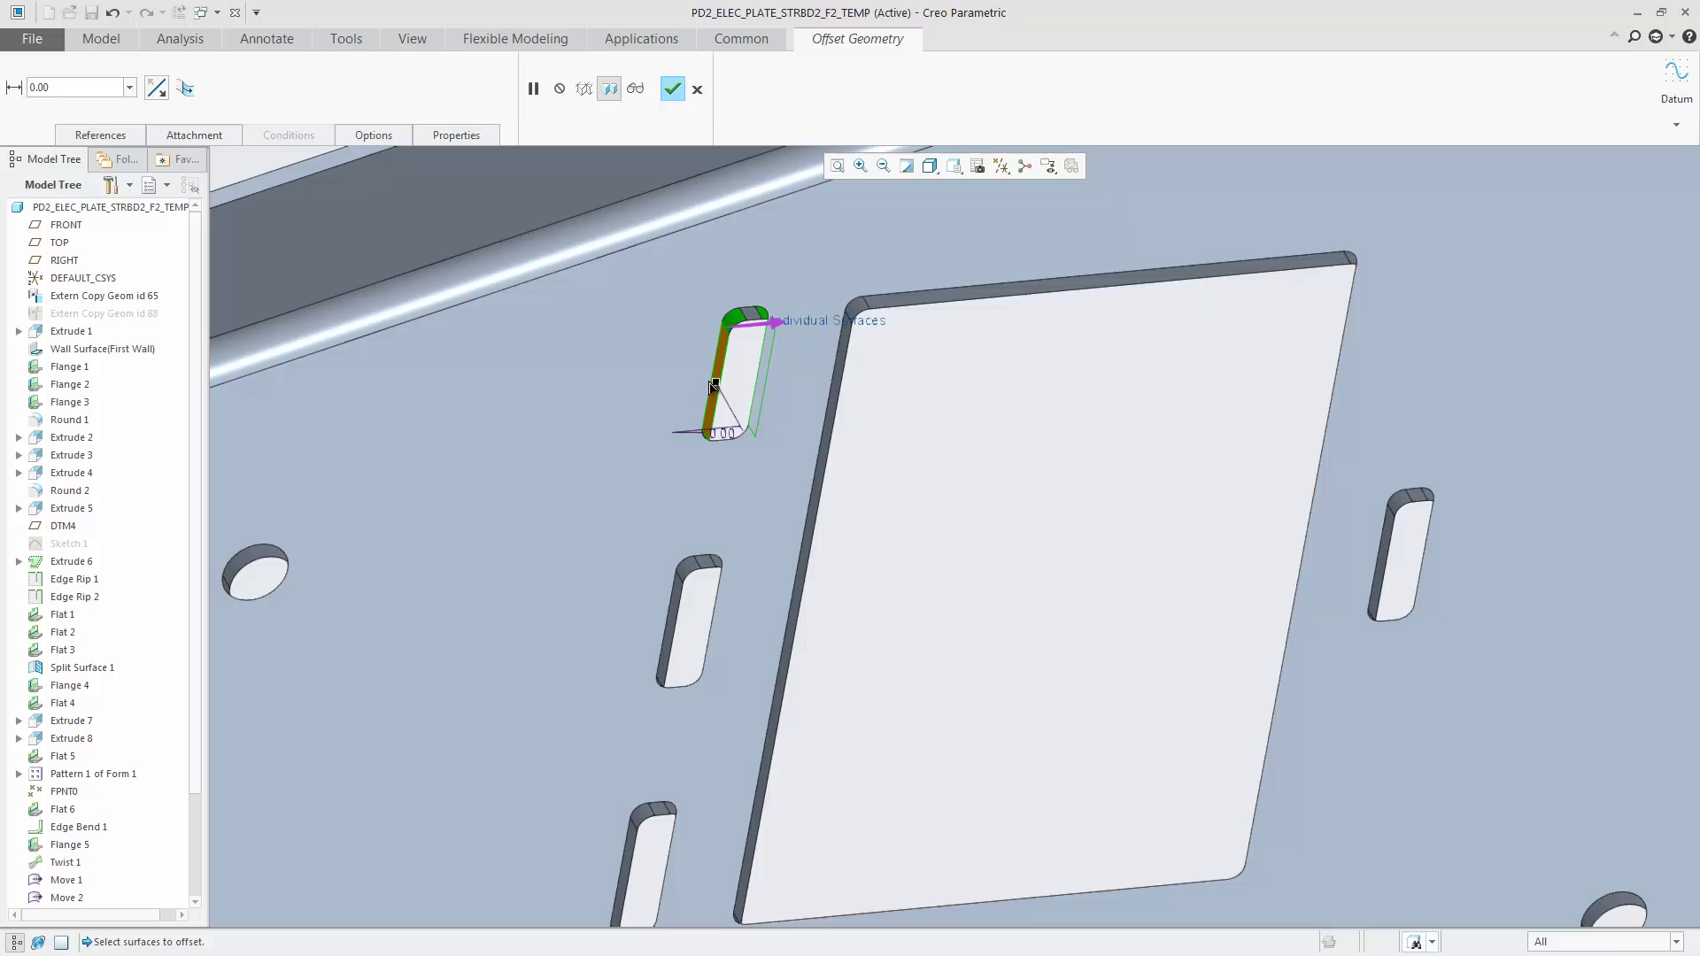
Offset the top-left slot's side faces outward by 0.10
drag(714, 381, 702, 387)
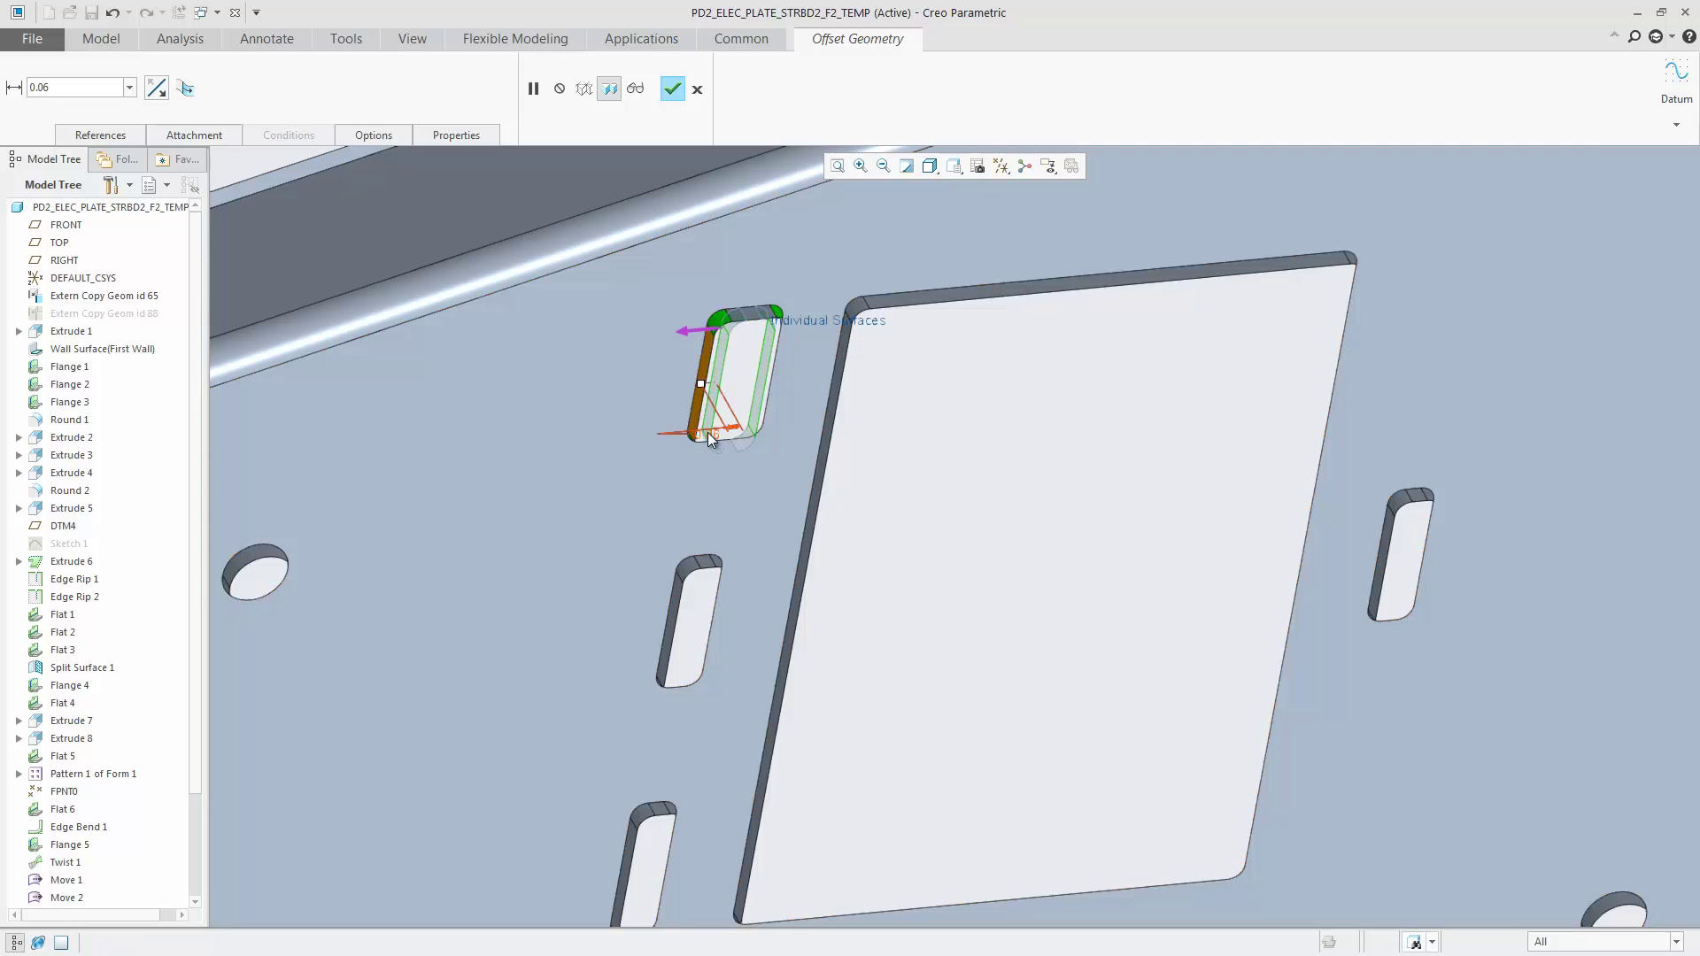
double_click(709, 433)
text(0.1)
key(Return)
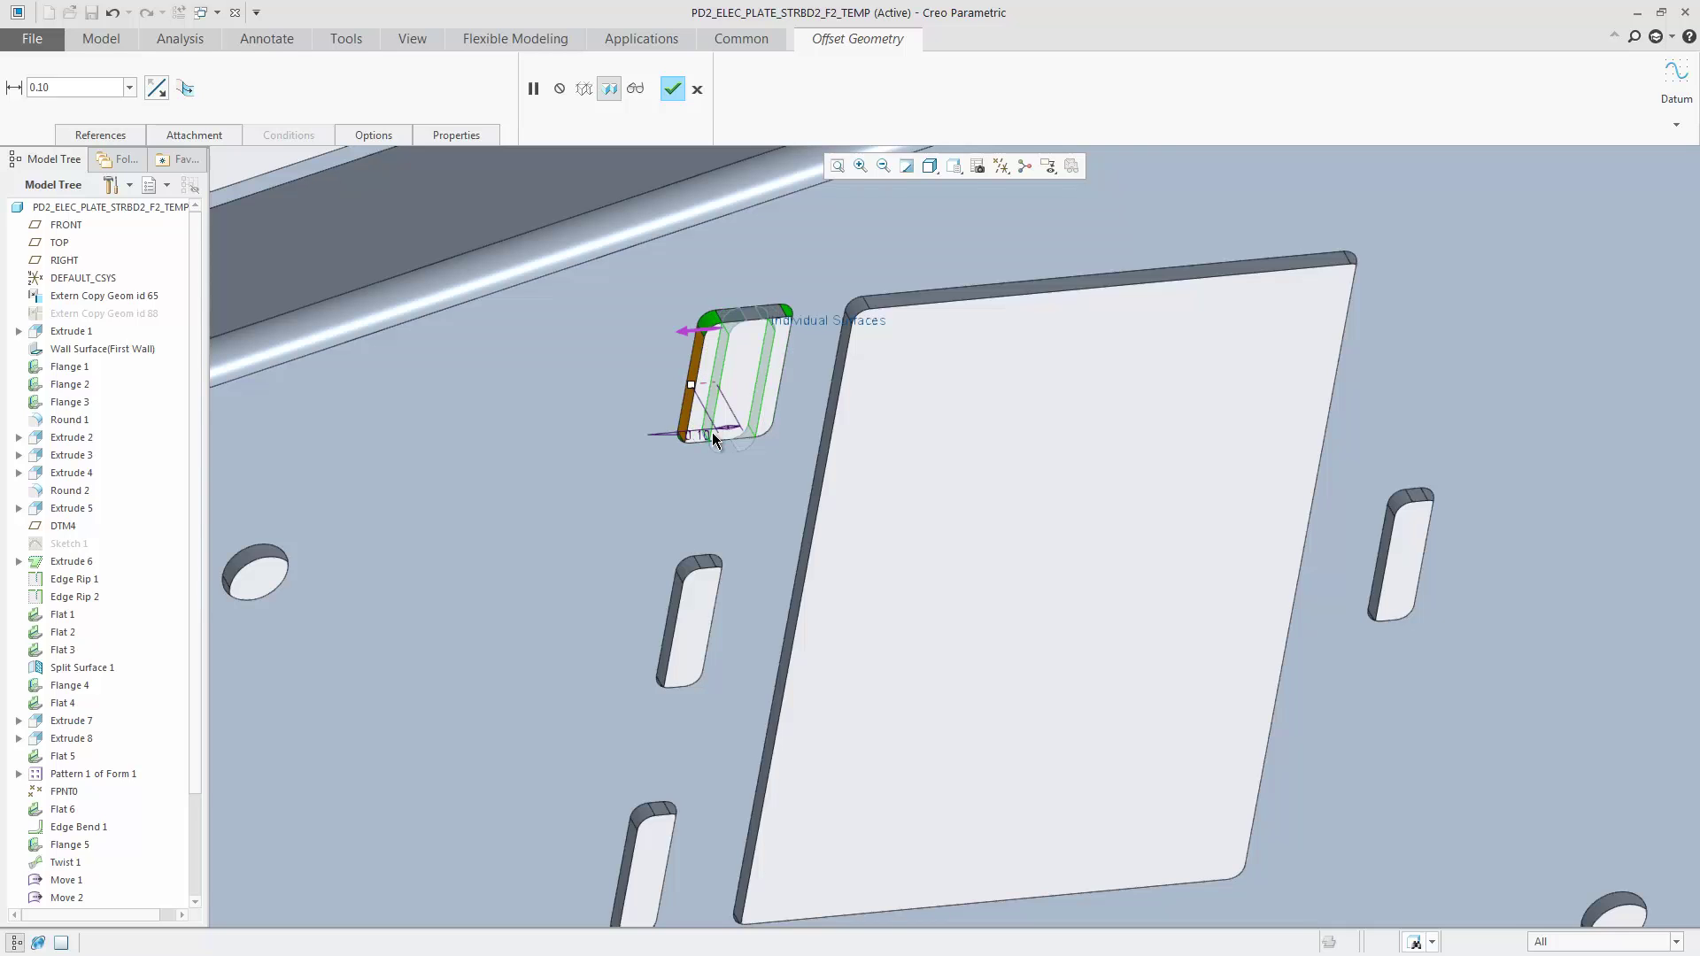
shift+middle_drag(712, 432, 711, 388)
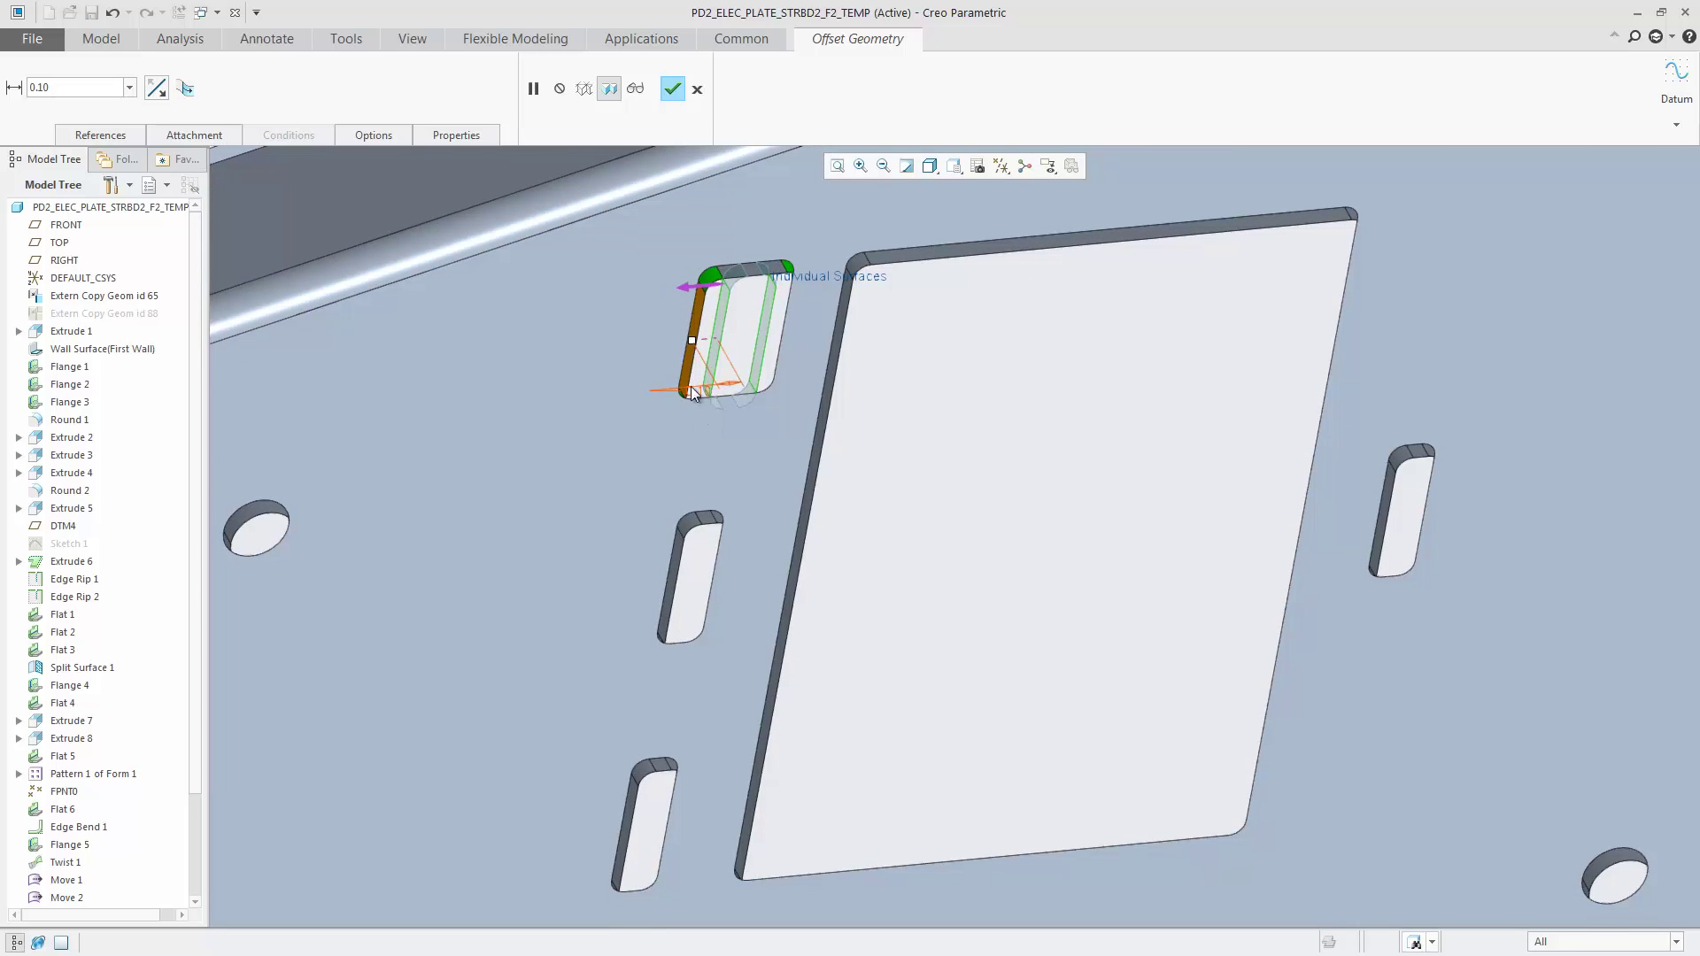
Propagate the 0.10 offset to all four slots through Pattern Recognition 1 and finish
click(373, 135)
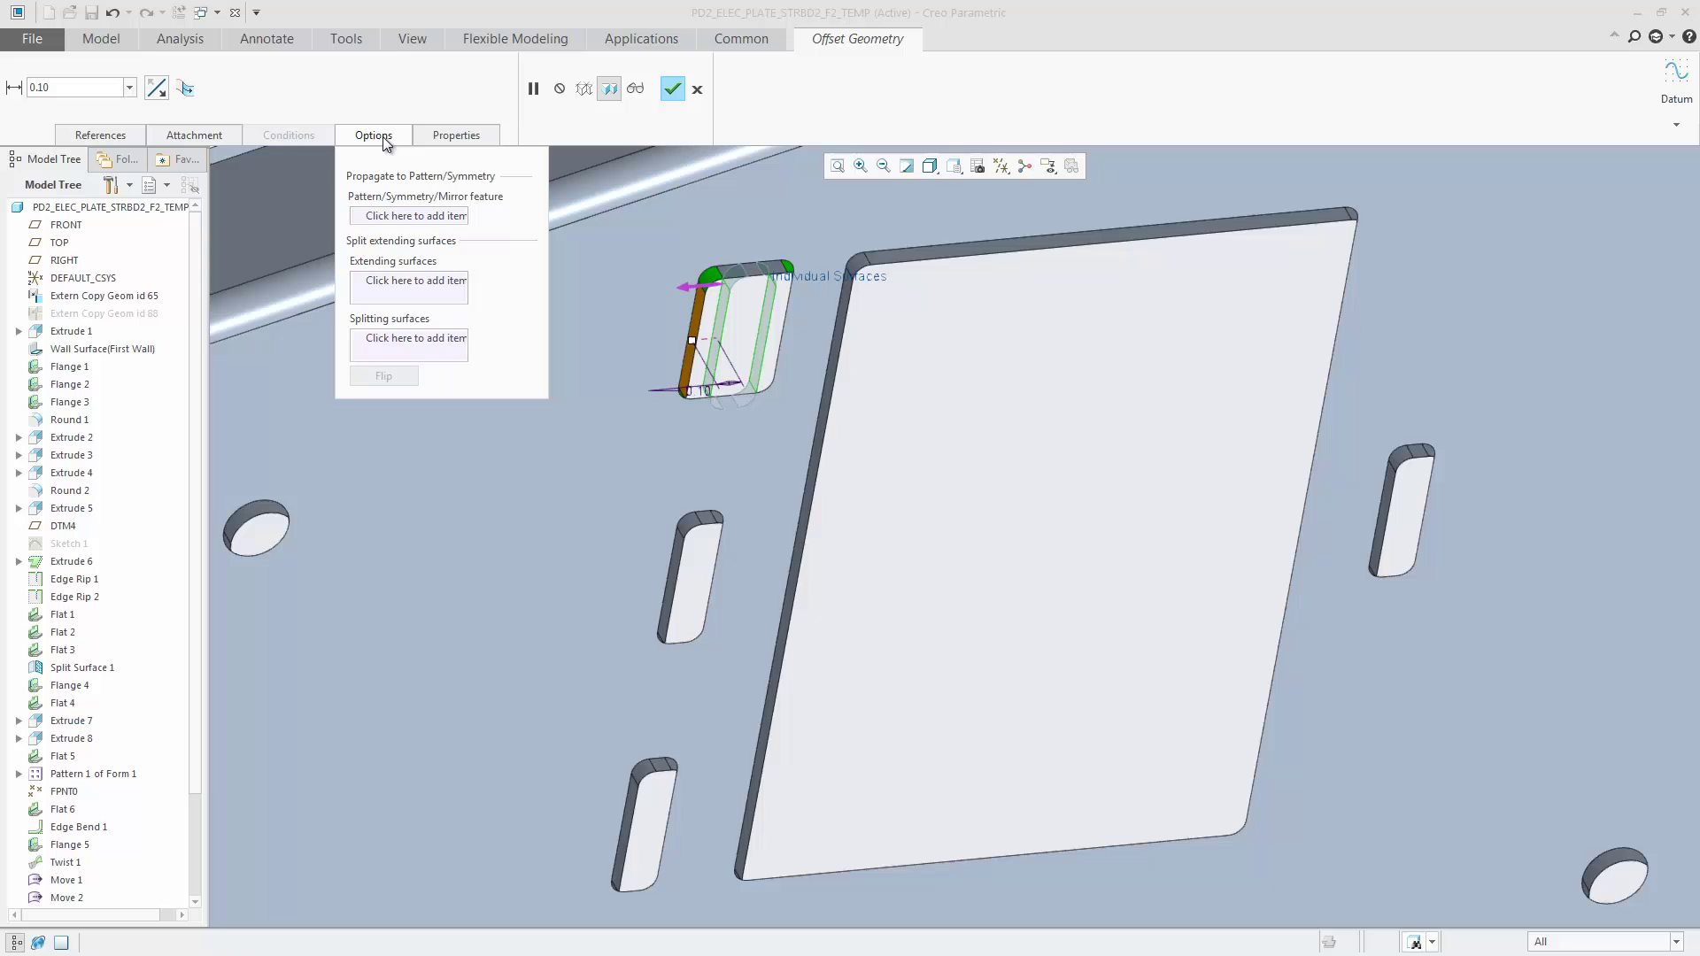
click(405, 216)
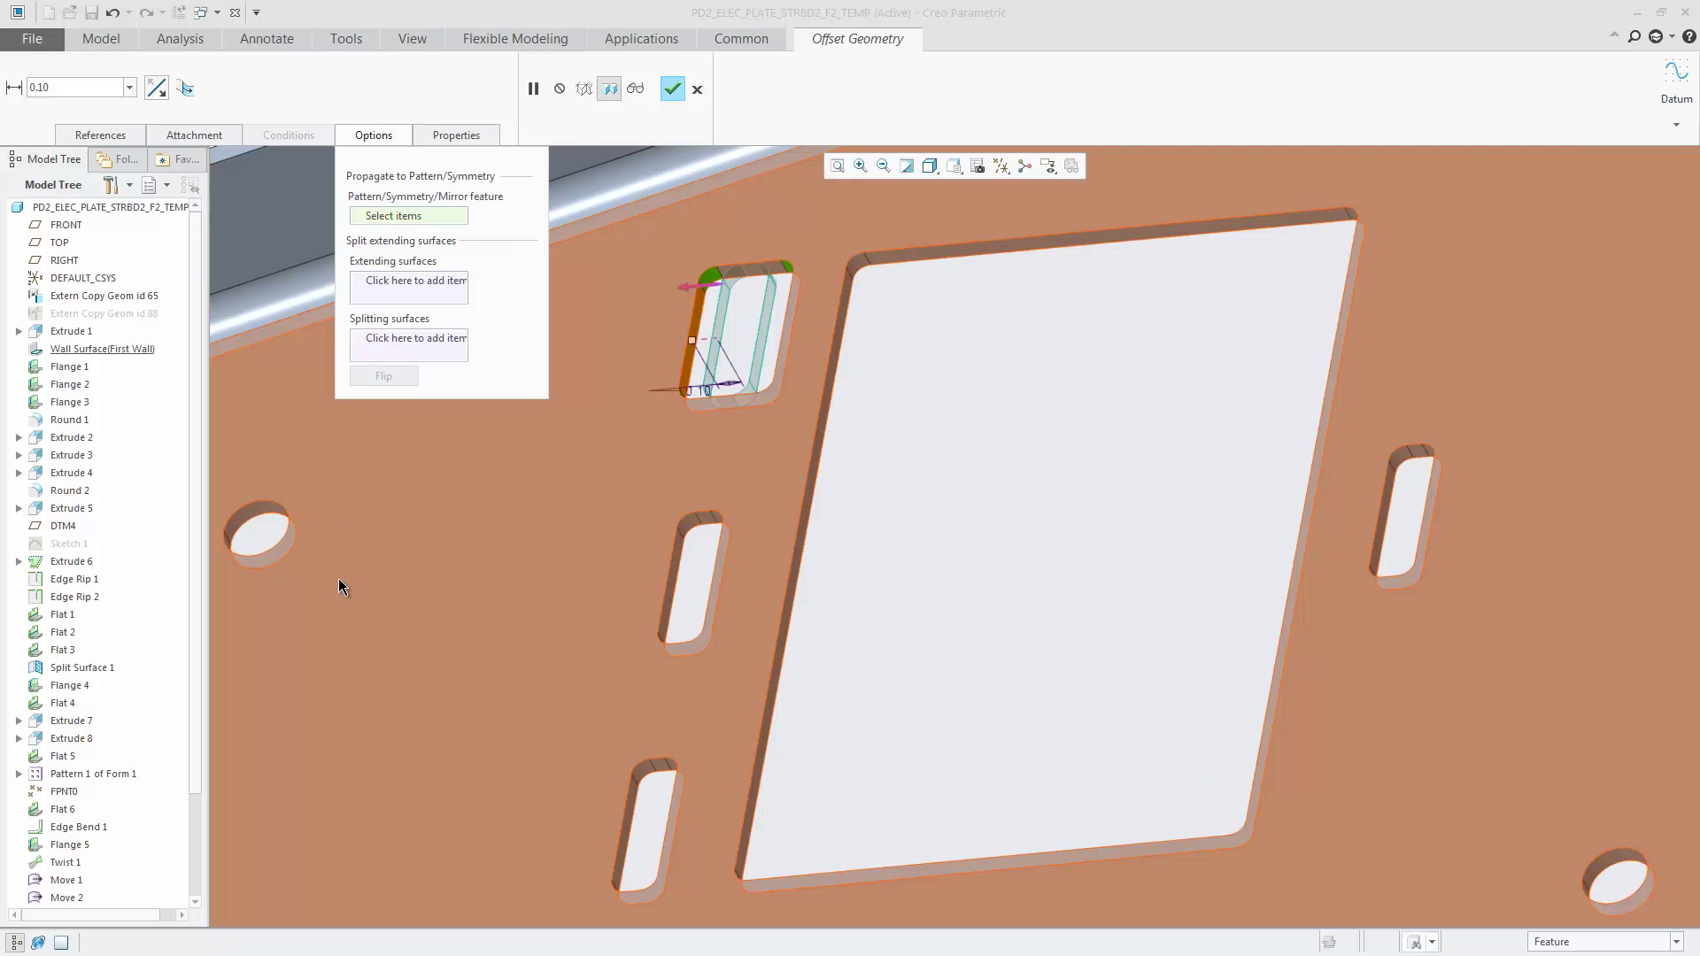
drag(193, 587, 203, 757)
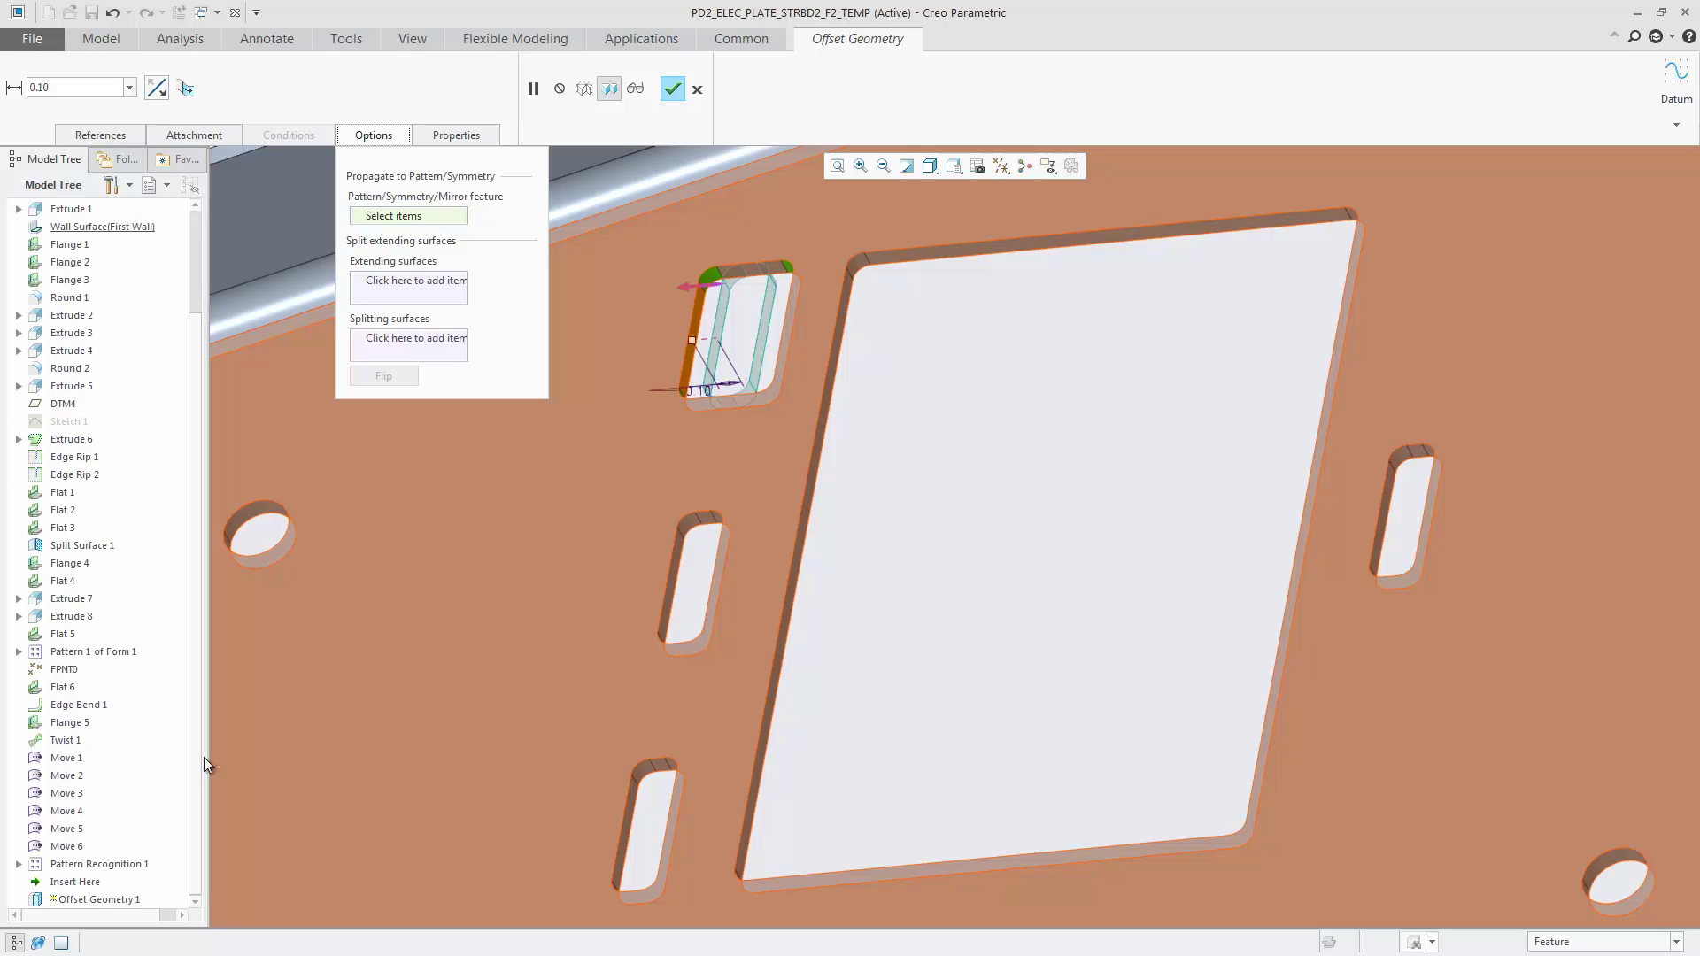
click(79, 863)
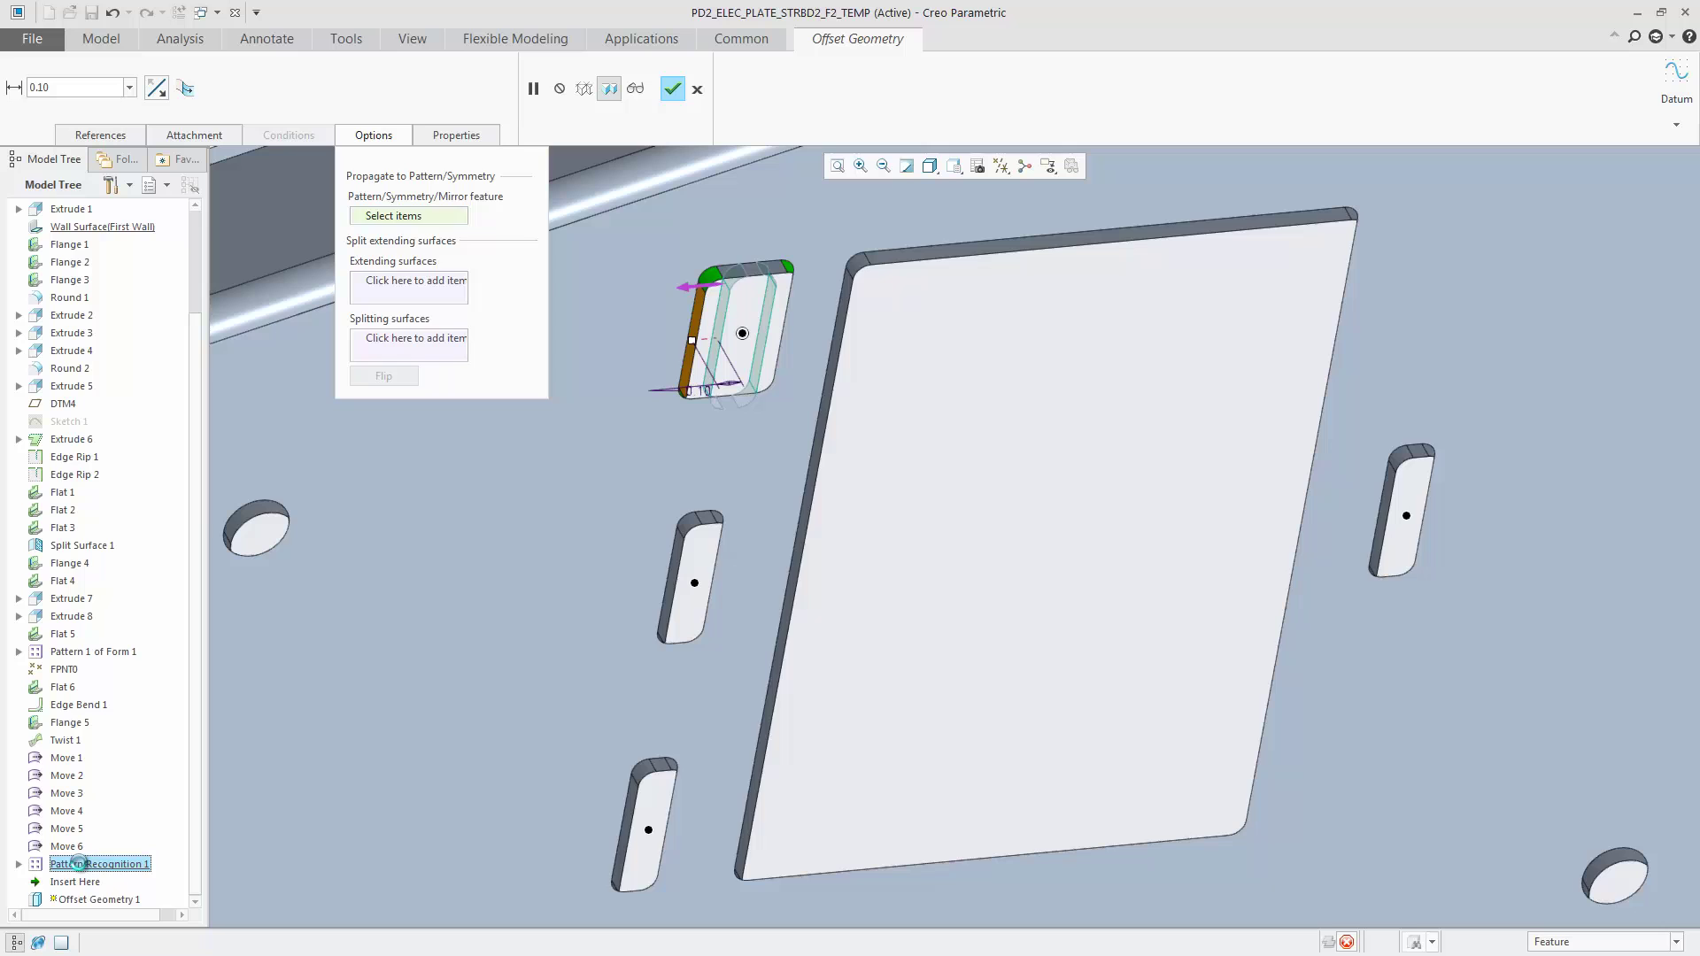
click(673, 89)
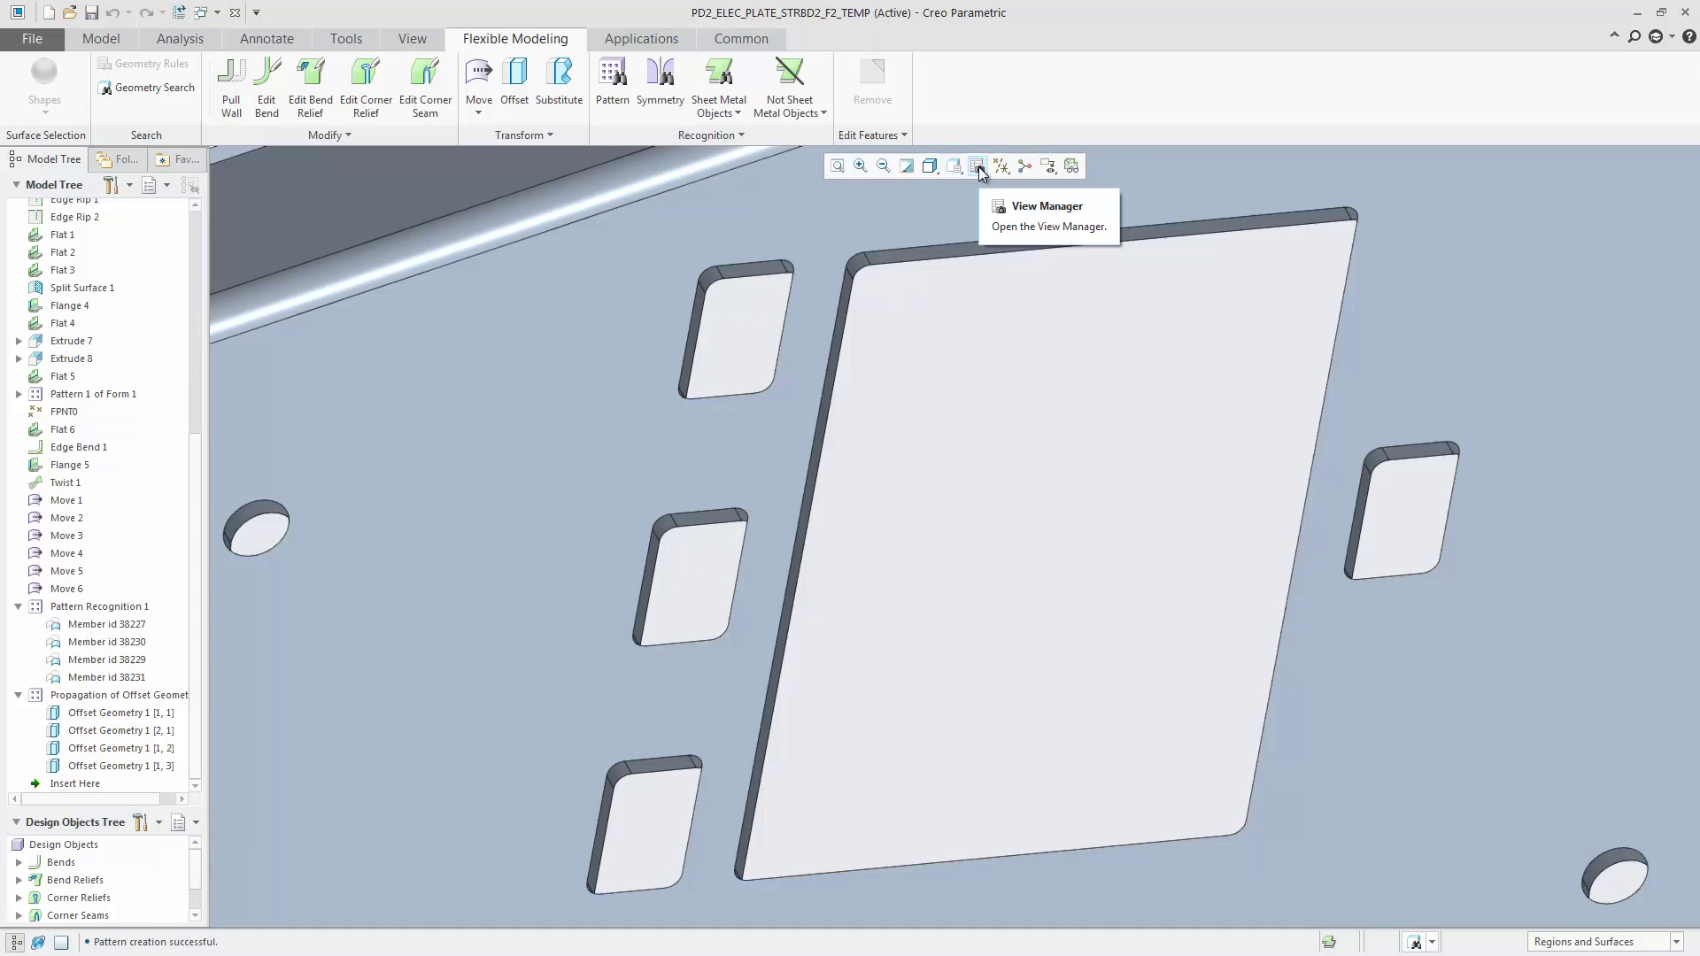
From the saved 041-REMOVE view, remove the curved clip wall on the plate edge
click(954, 167)
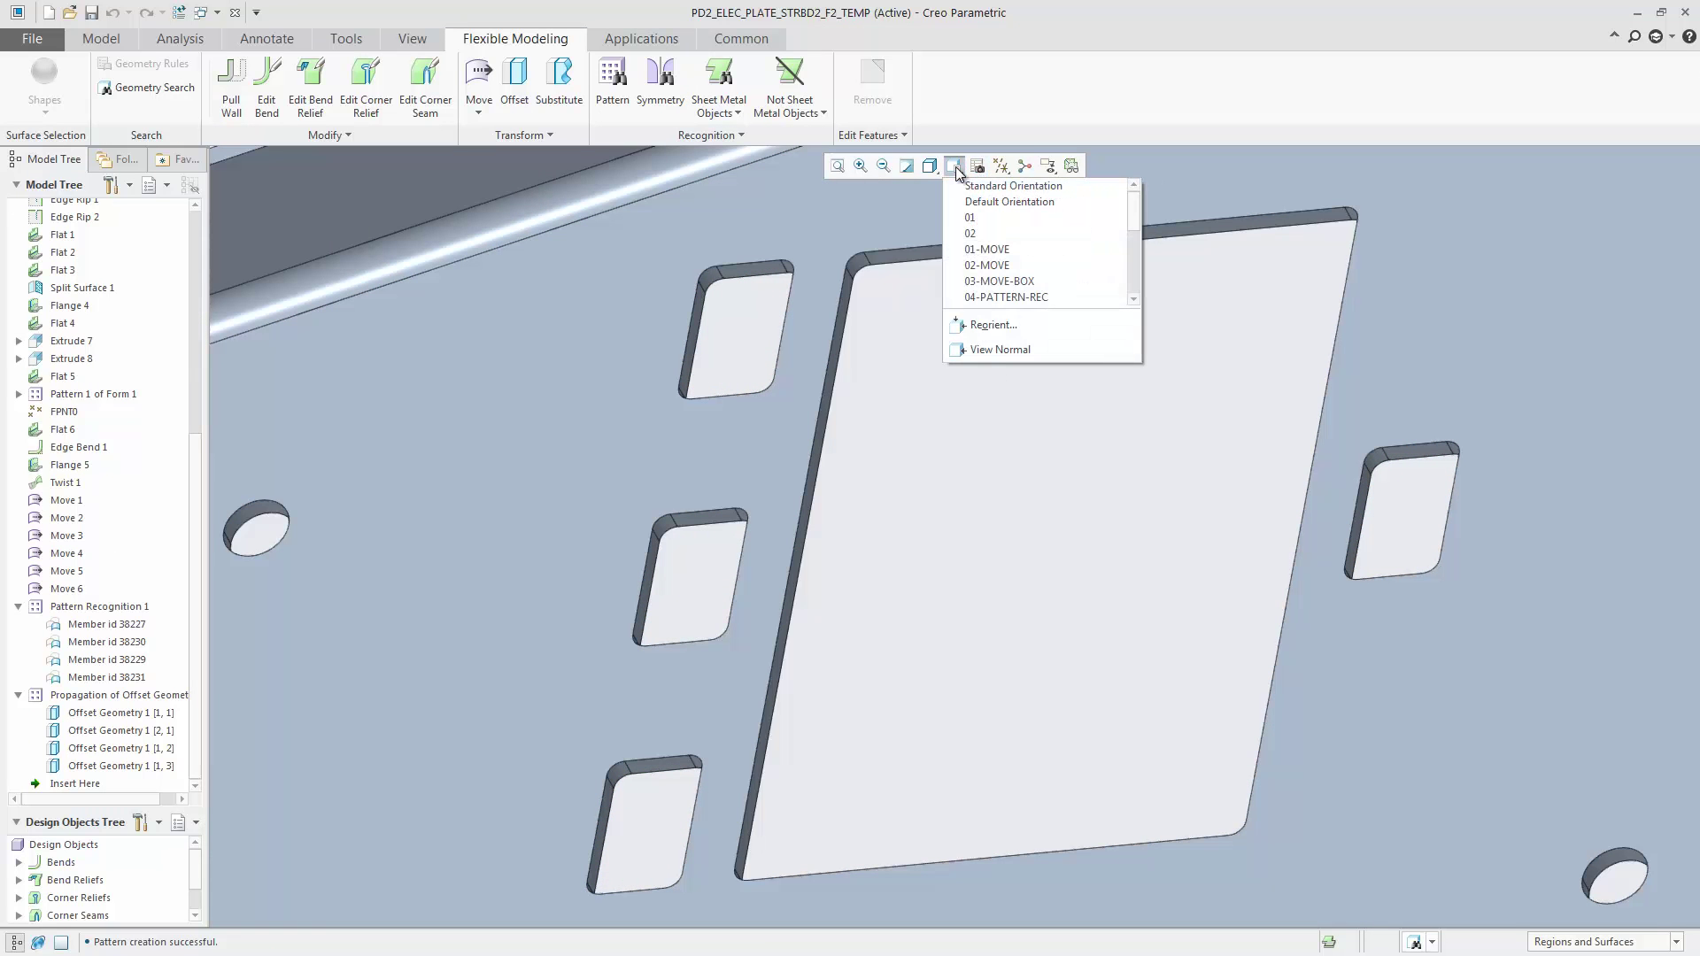
scroll(1006, 292, down, 1)
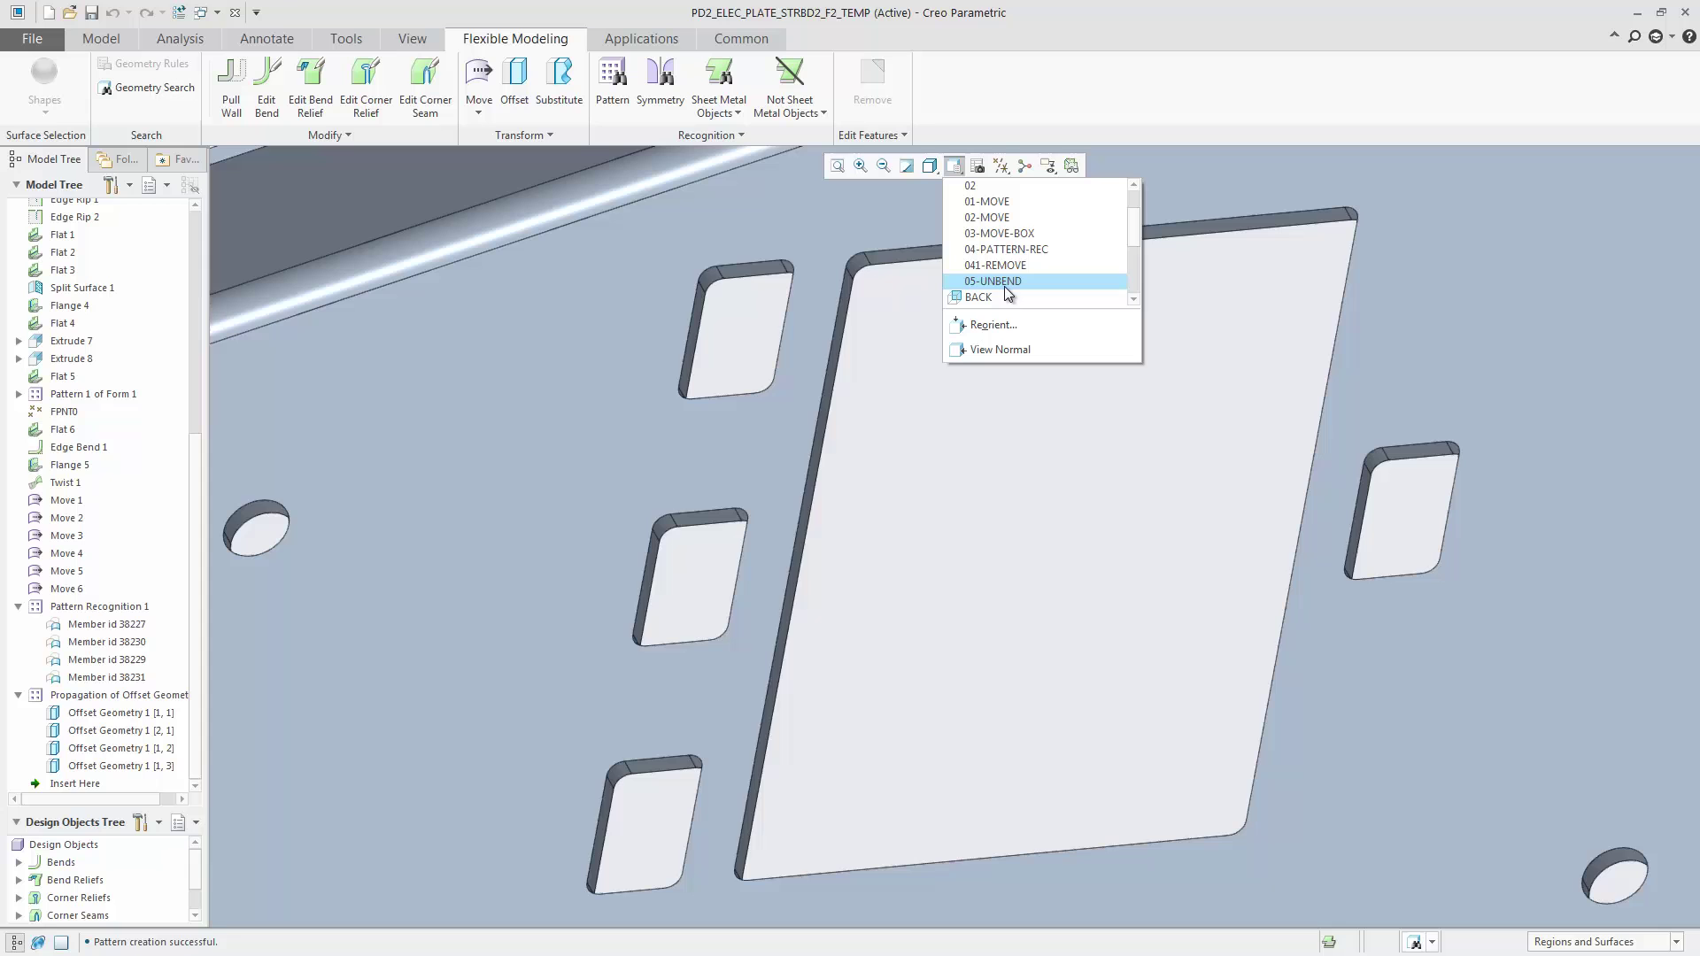
click(1004, 266)
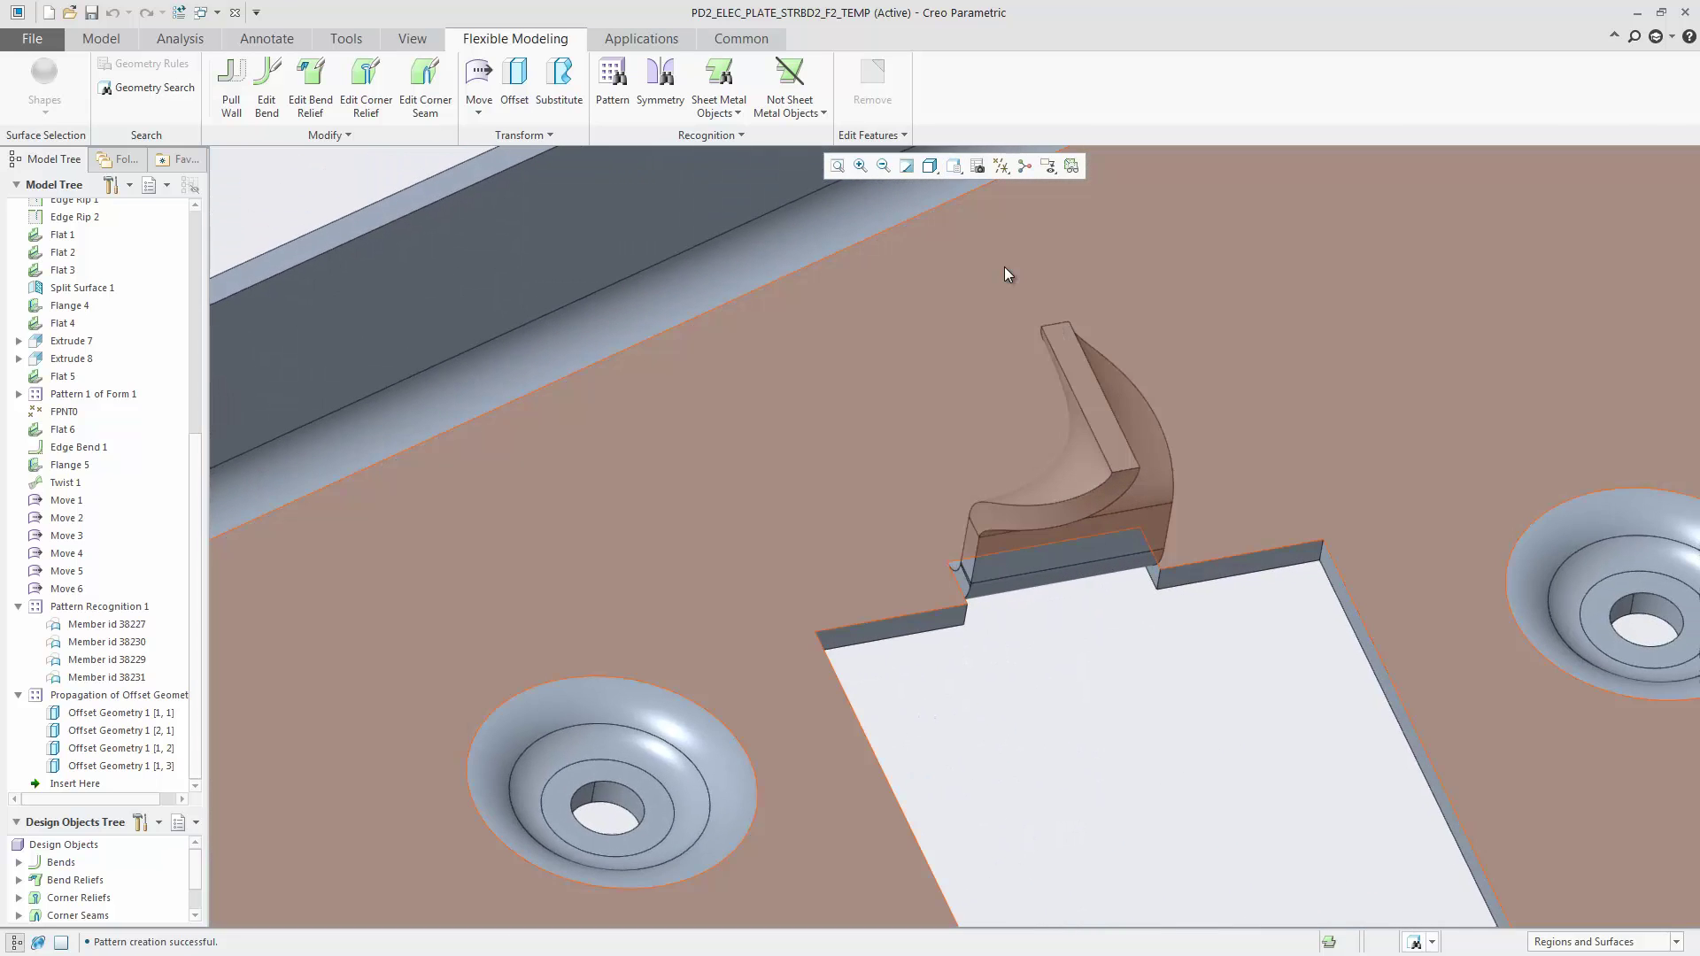
drag(870, 281, 1218, 651)
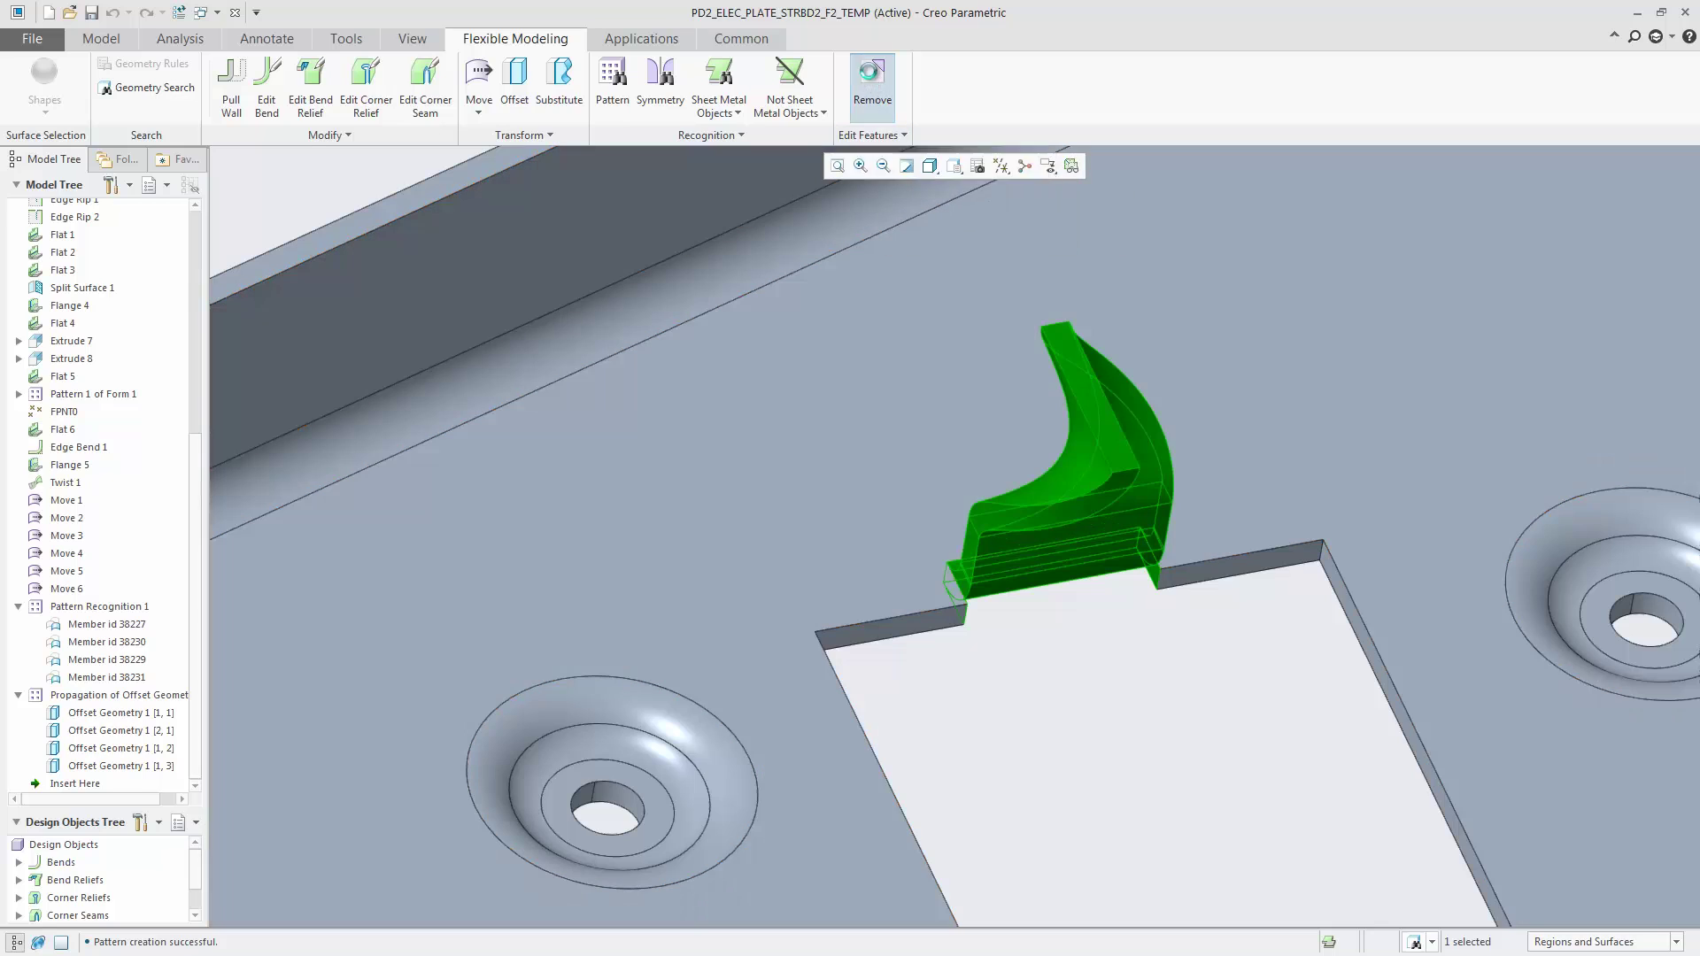
click(873, 81)
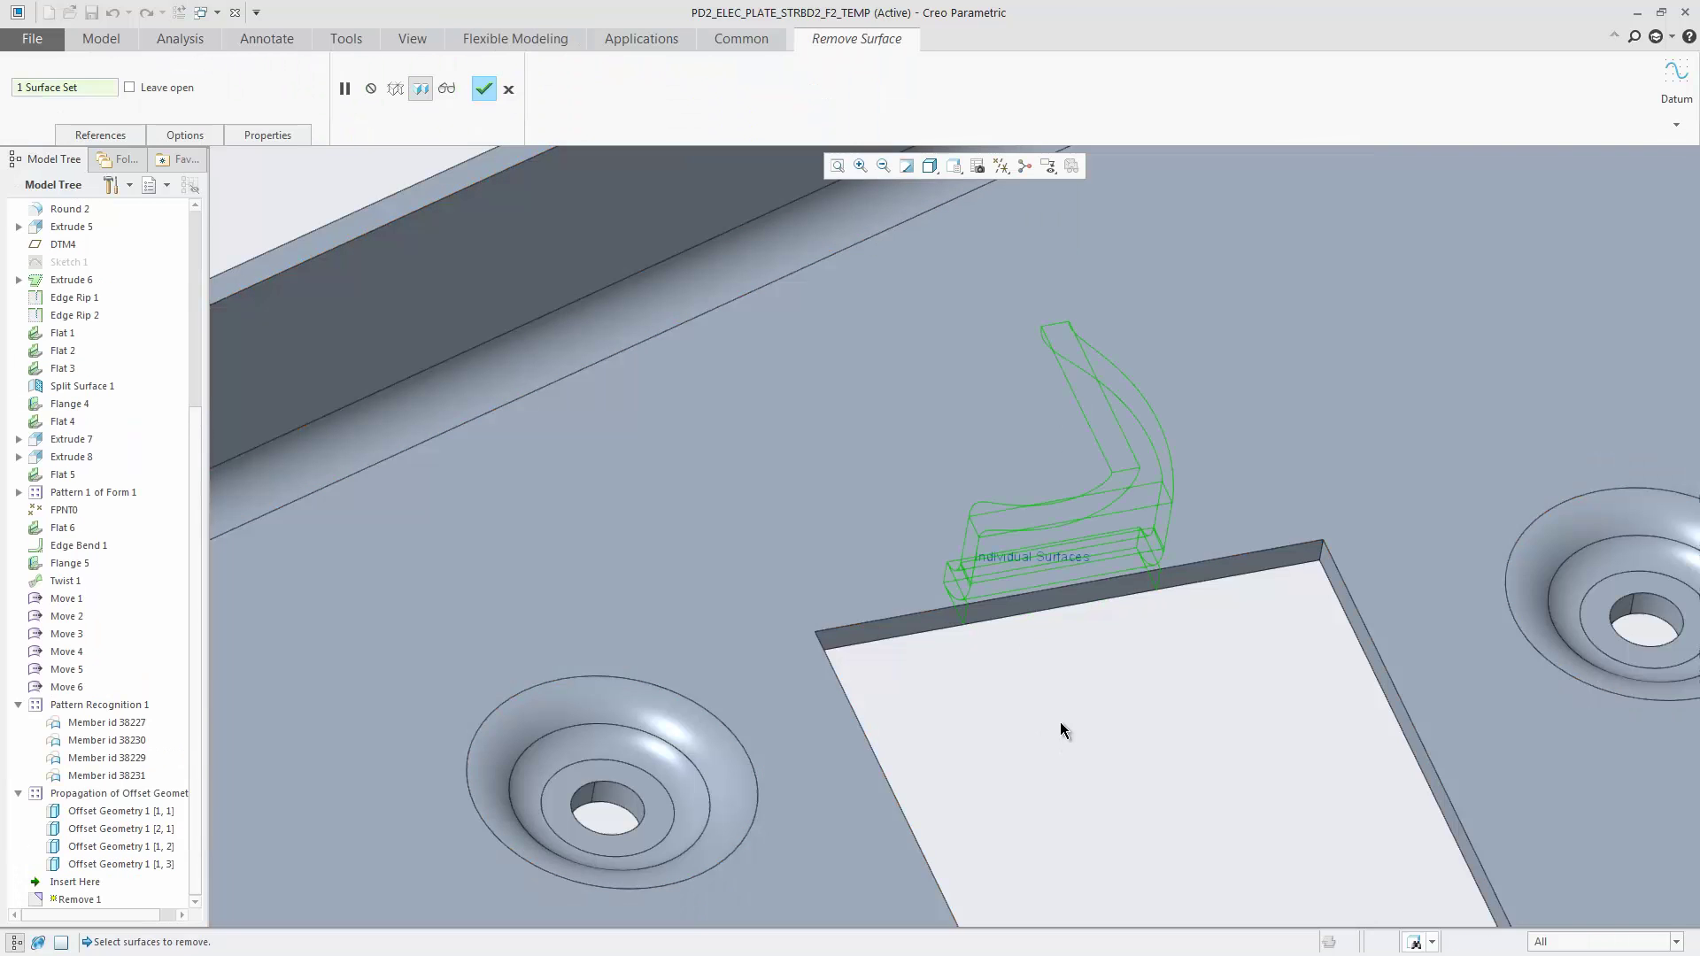
middle_click(1061, 723)
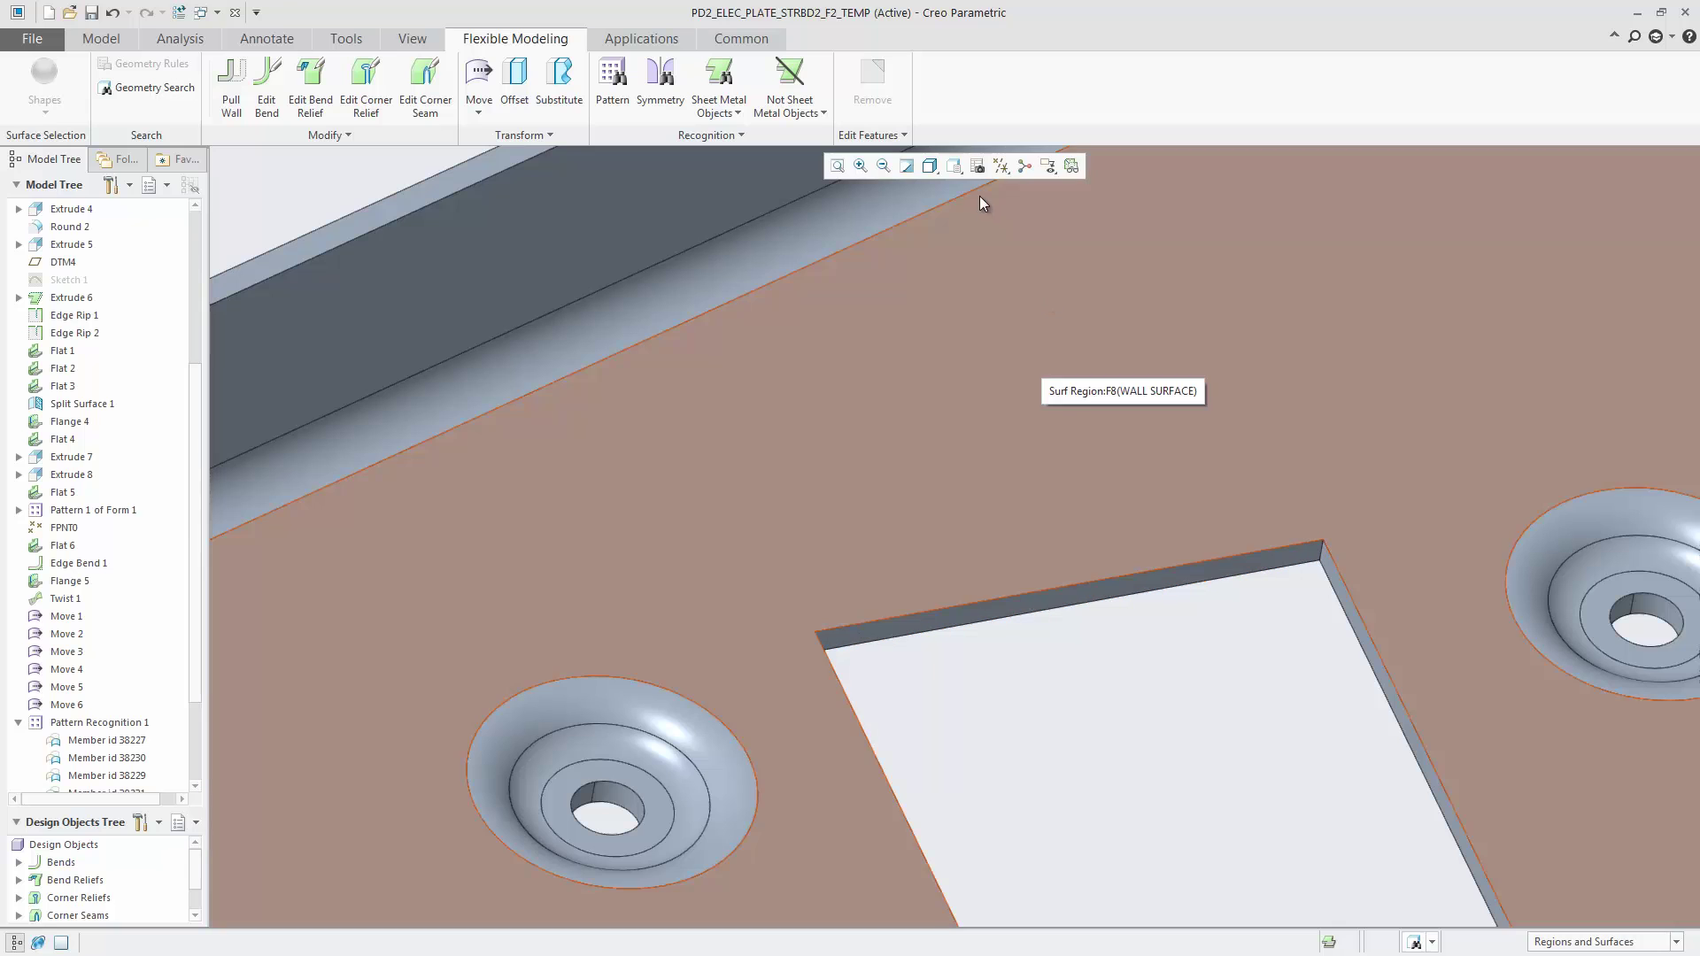
Return to saved view 01 and unbend the whole sheet metal plate flat
click(954, 166)
click(973, 218)
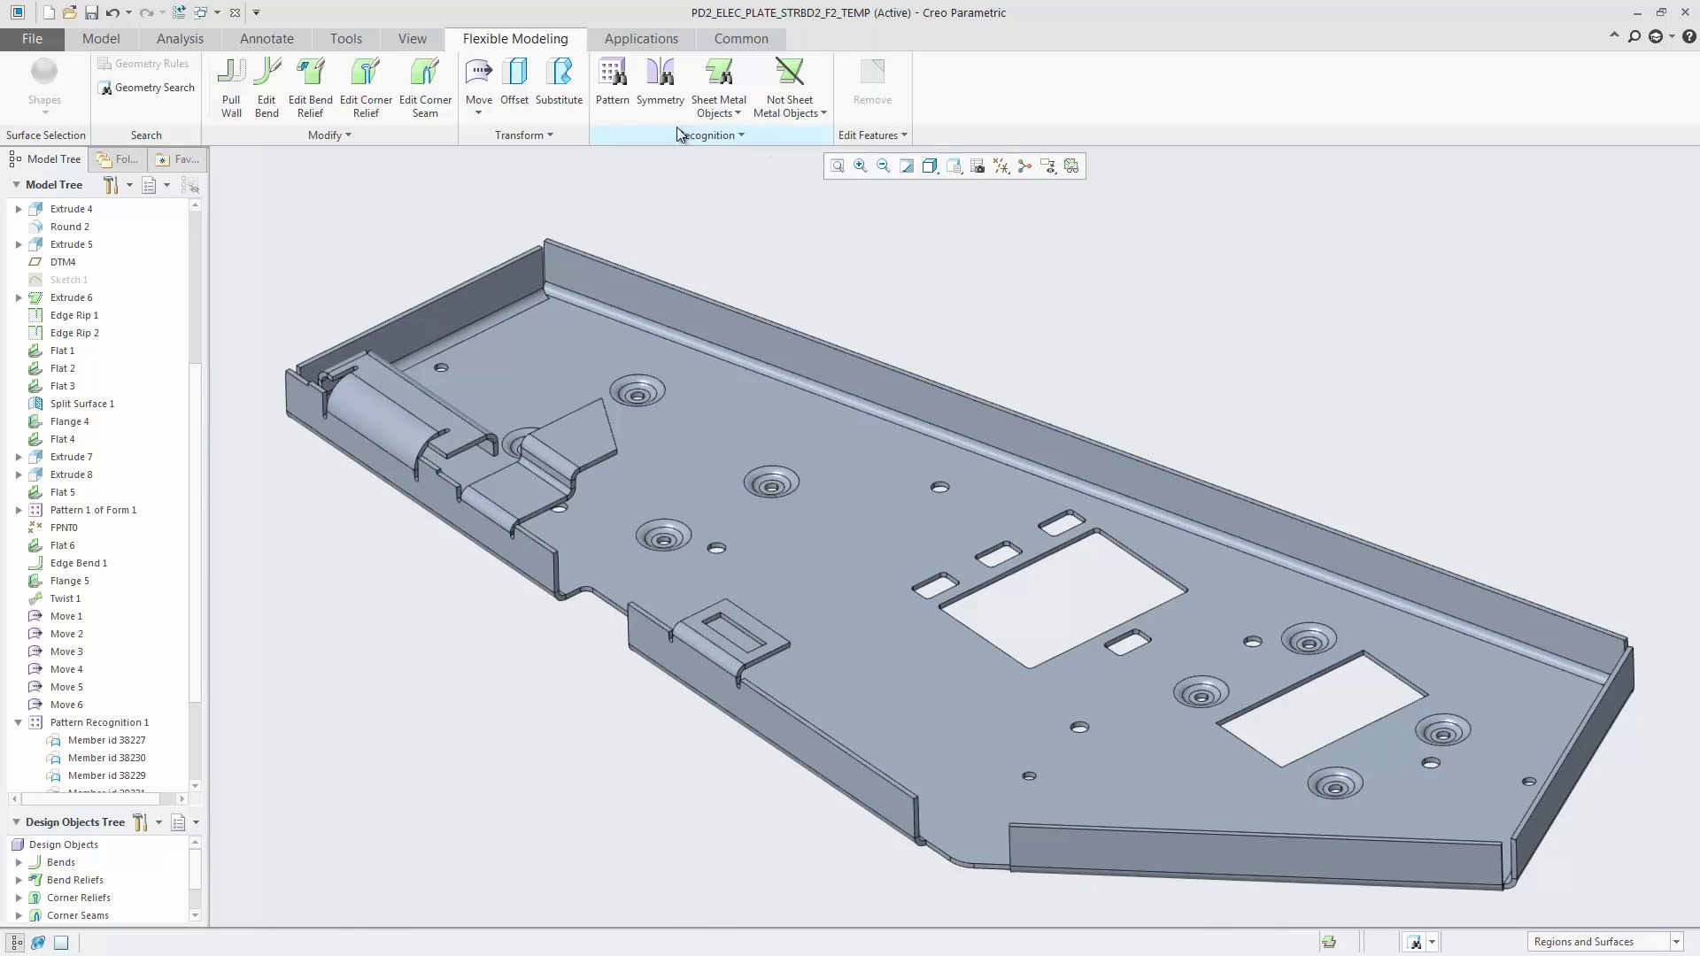
click(104, 38)
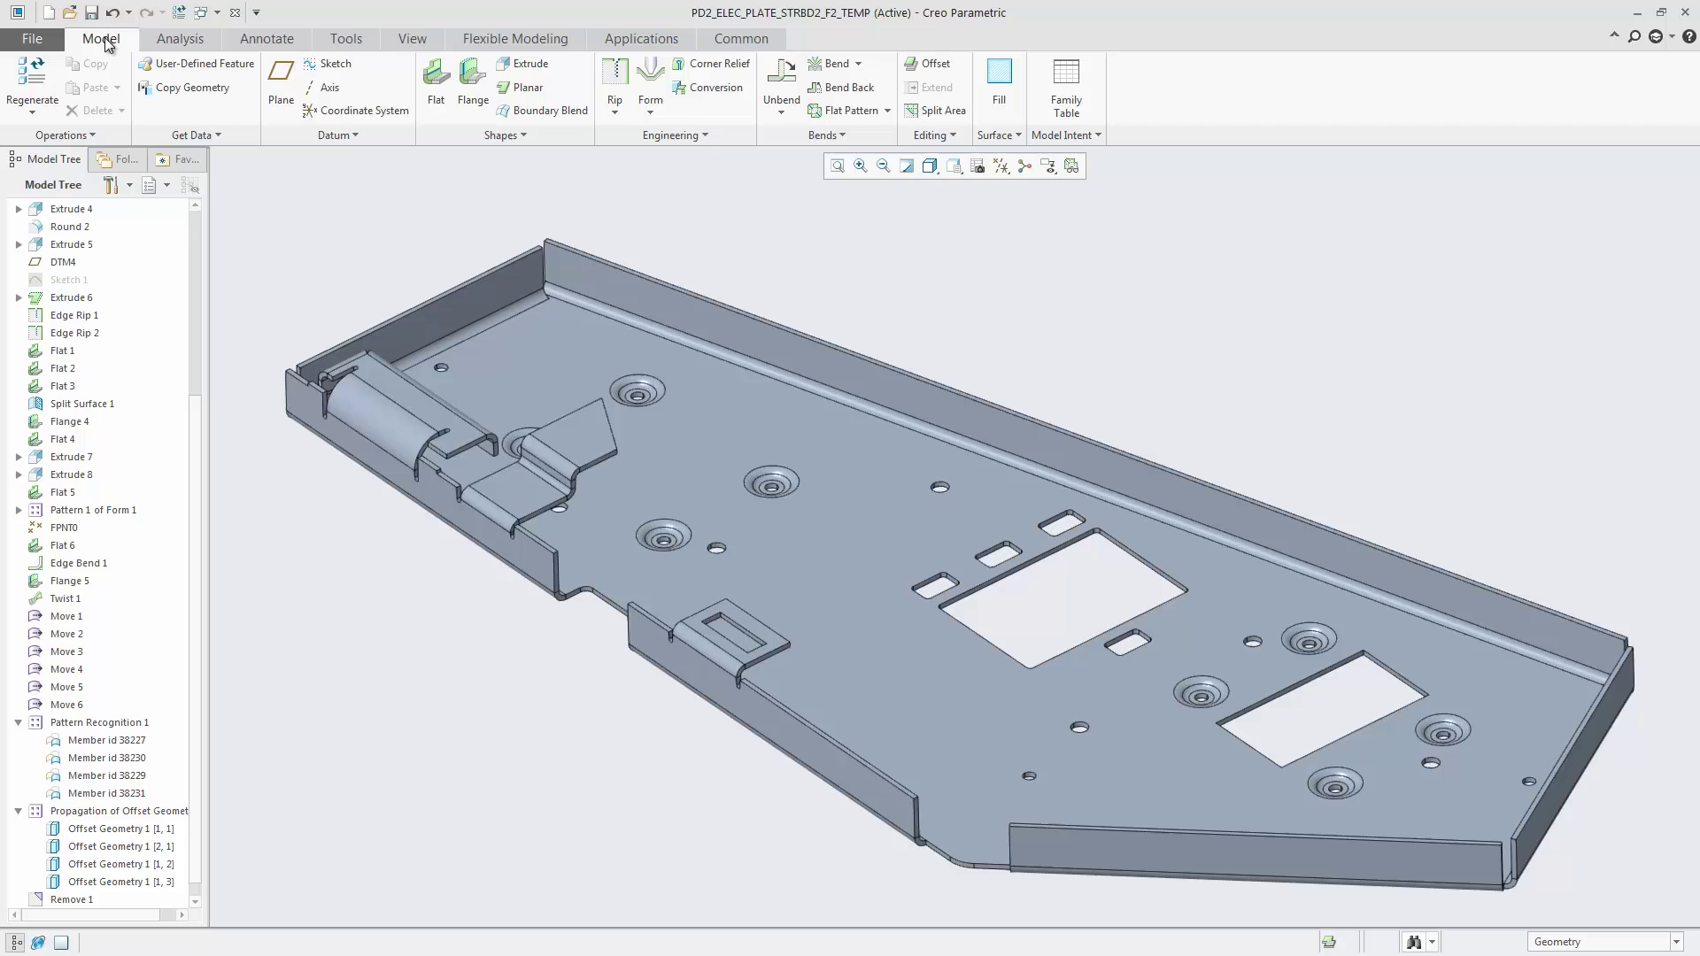
click(781, 84)
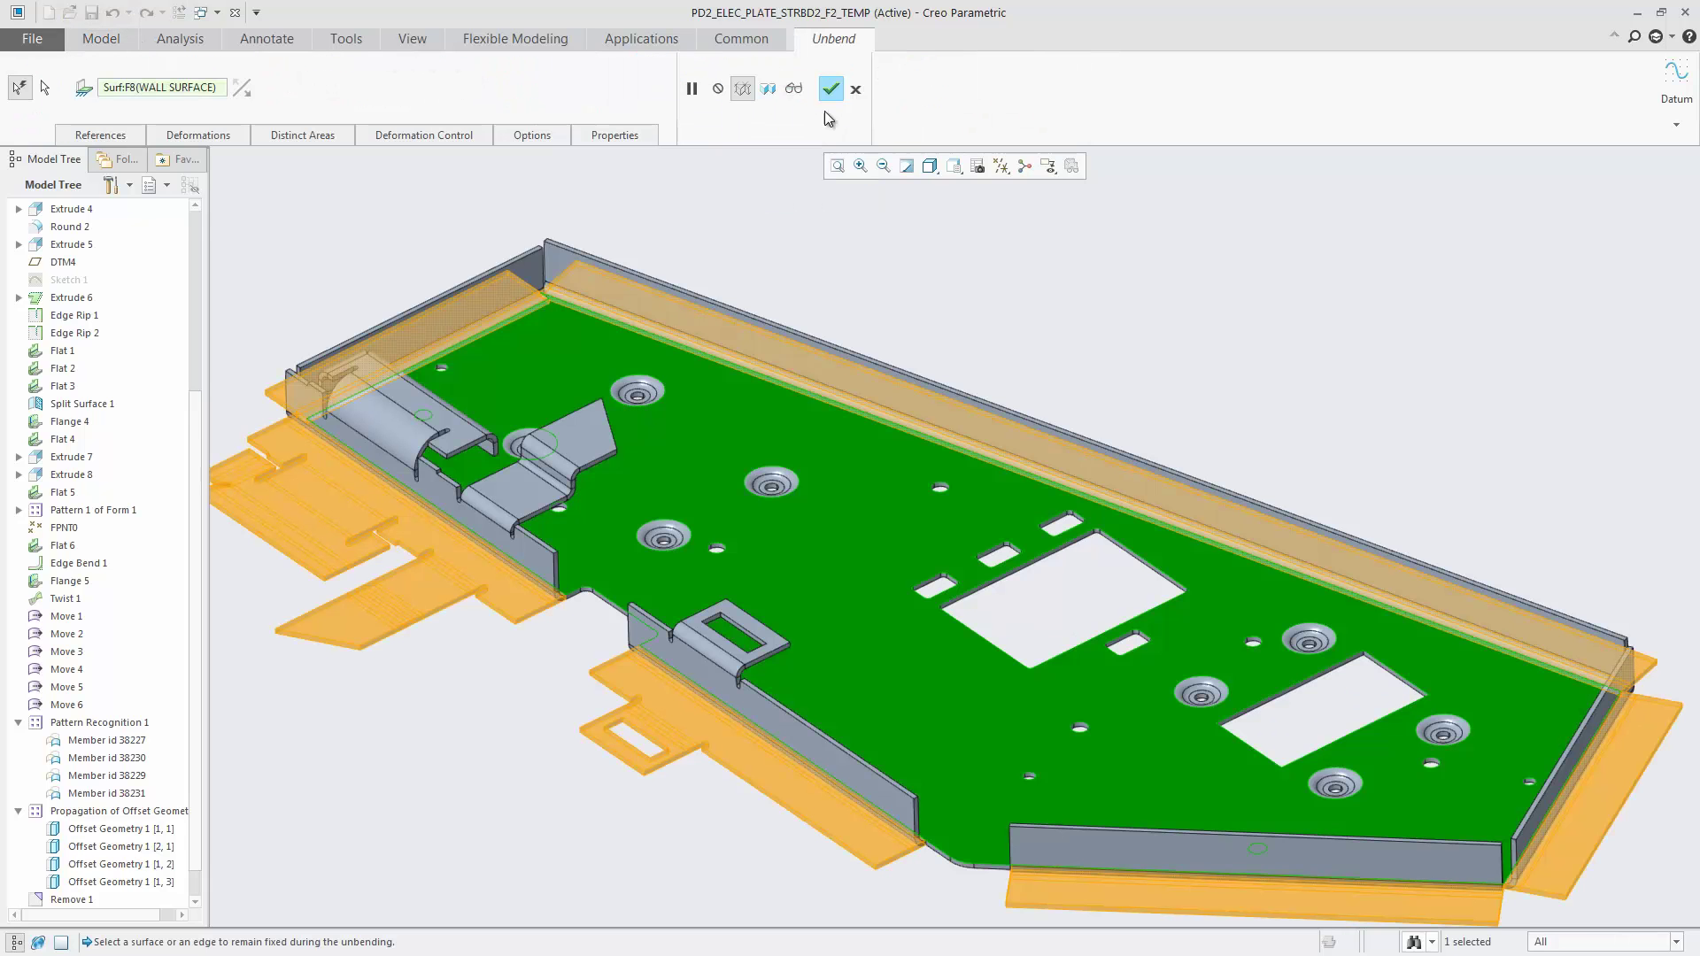
middle_click(904, 242)
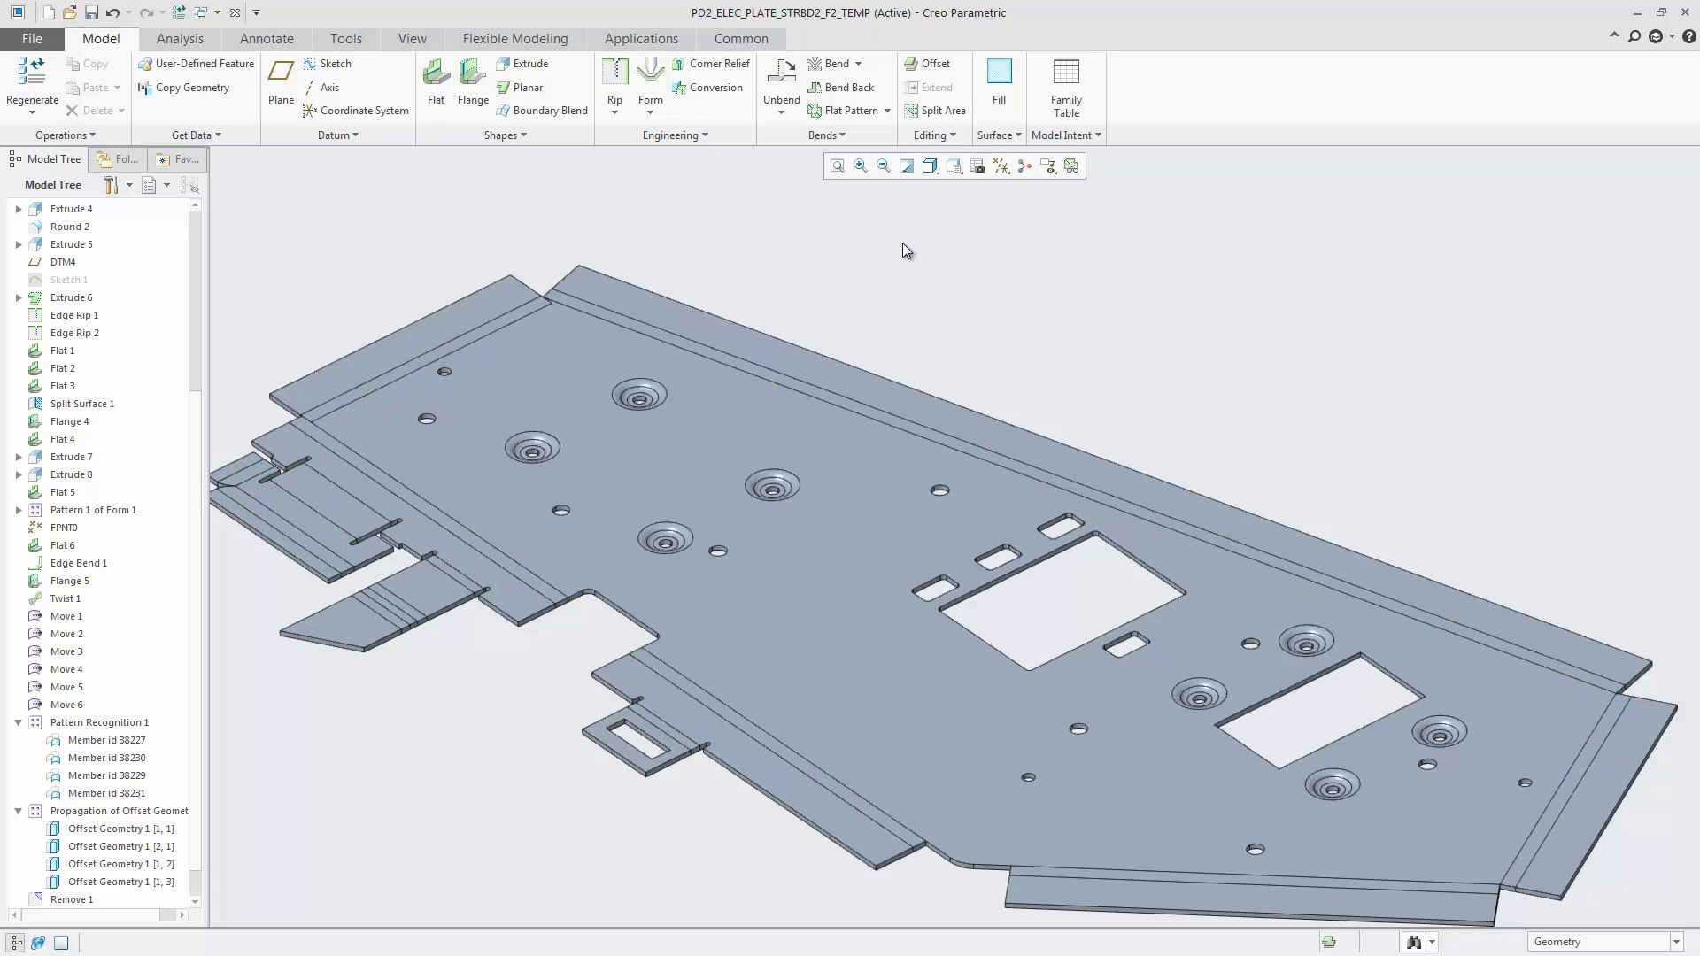
Apply the 05-UNBEND view and measure from the flange edge to the tab's bottom edge
click(953, 166)
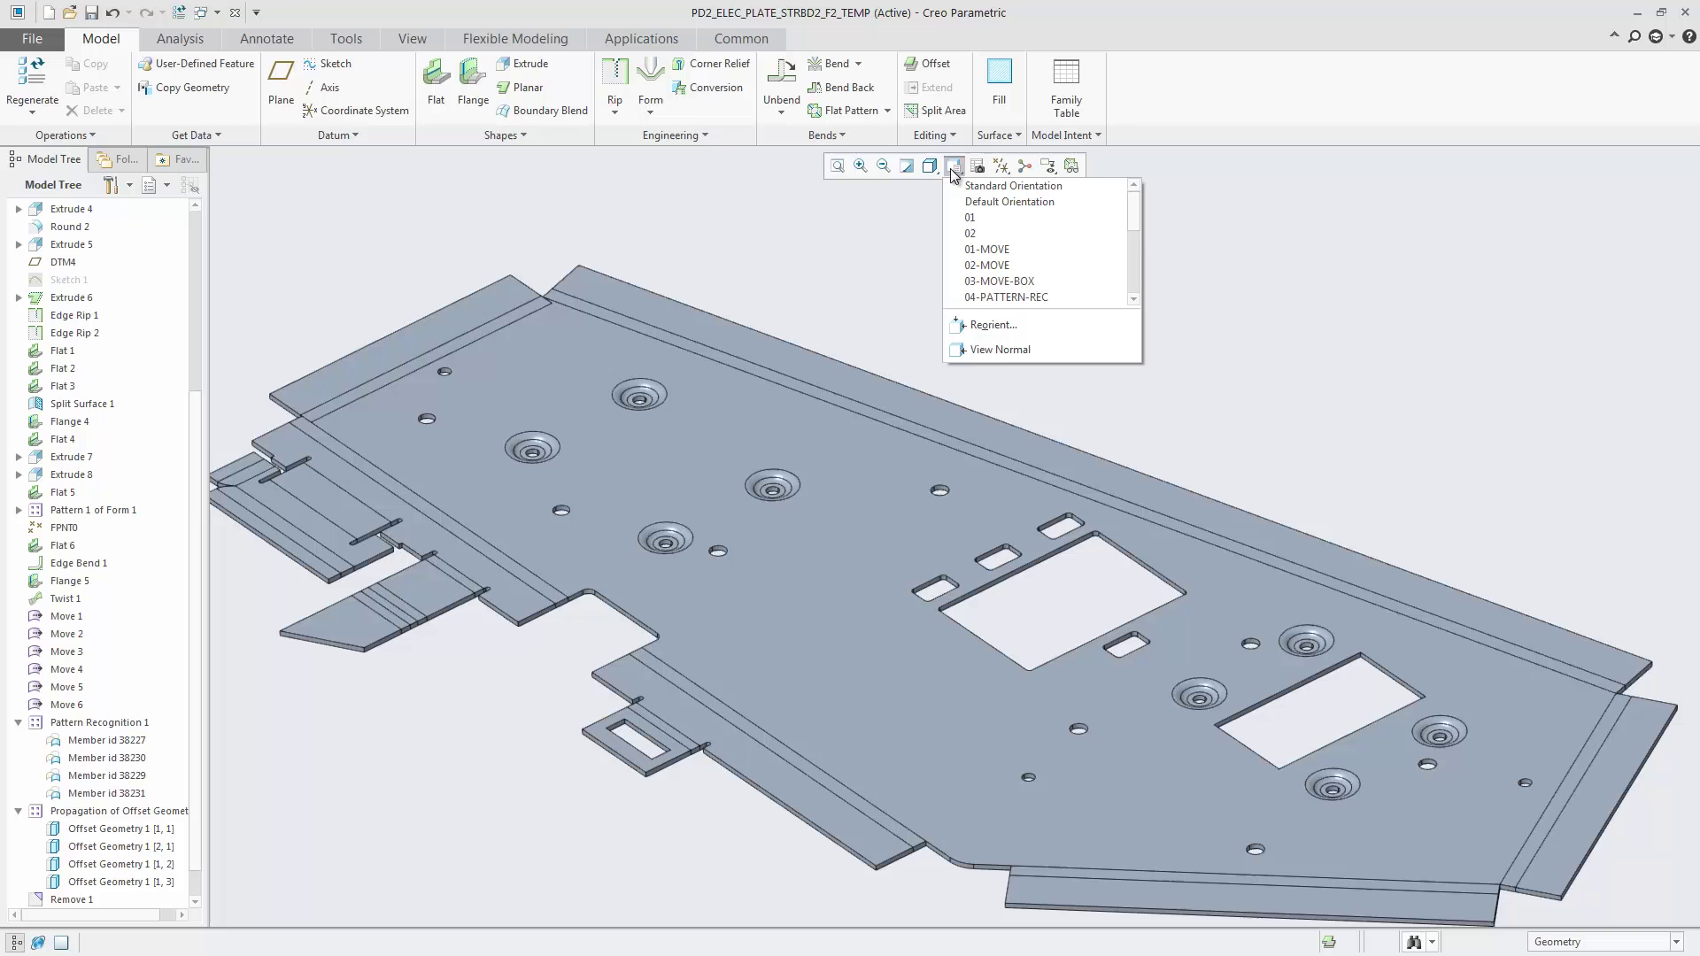
scroll(990, 275, down, 1)
click(990, 280)
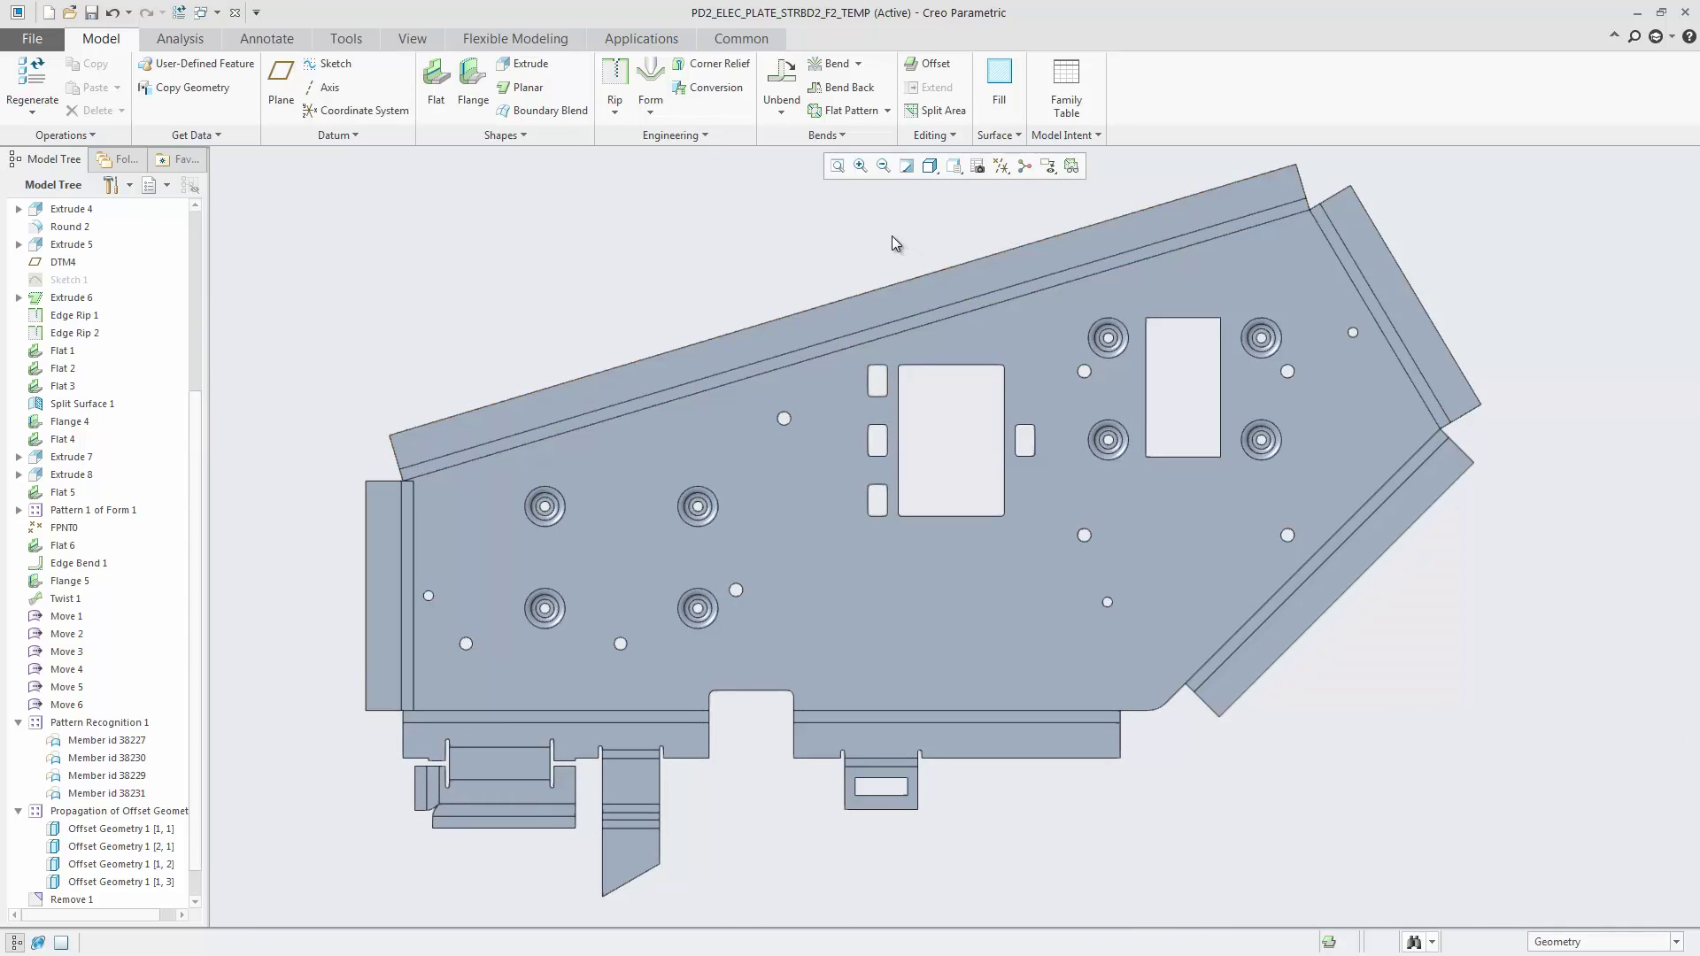
click(852, 723)
click(850, 808)
scroll(812, 897, up, 3)
scroll(877, 842, down, 2)
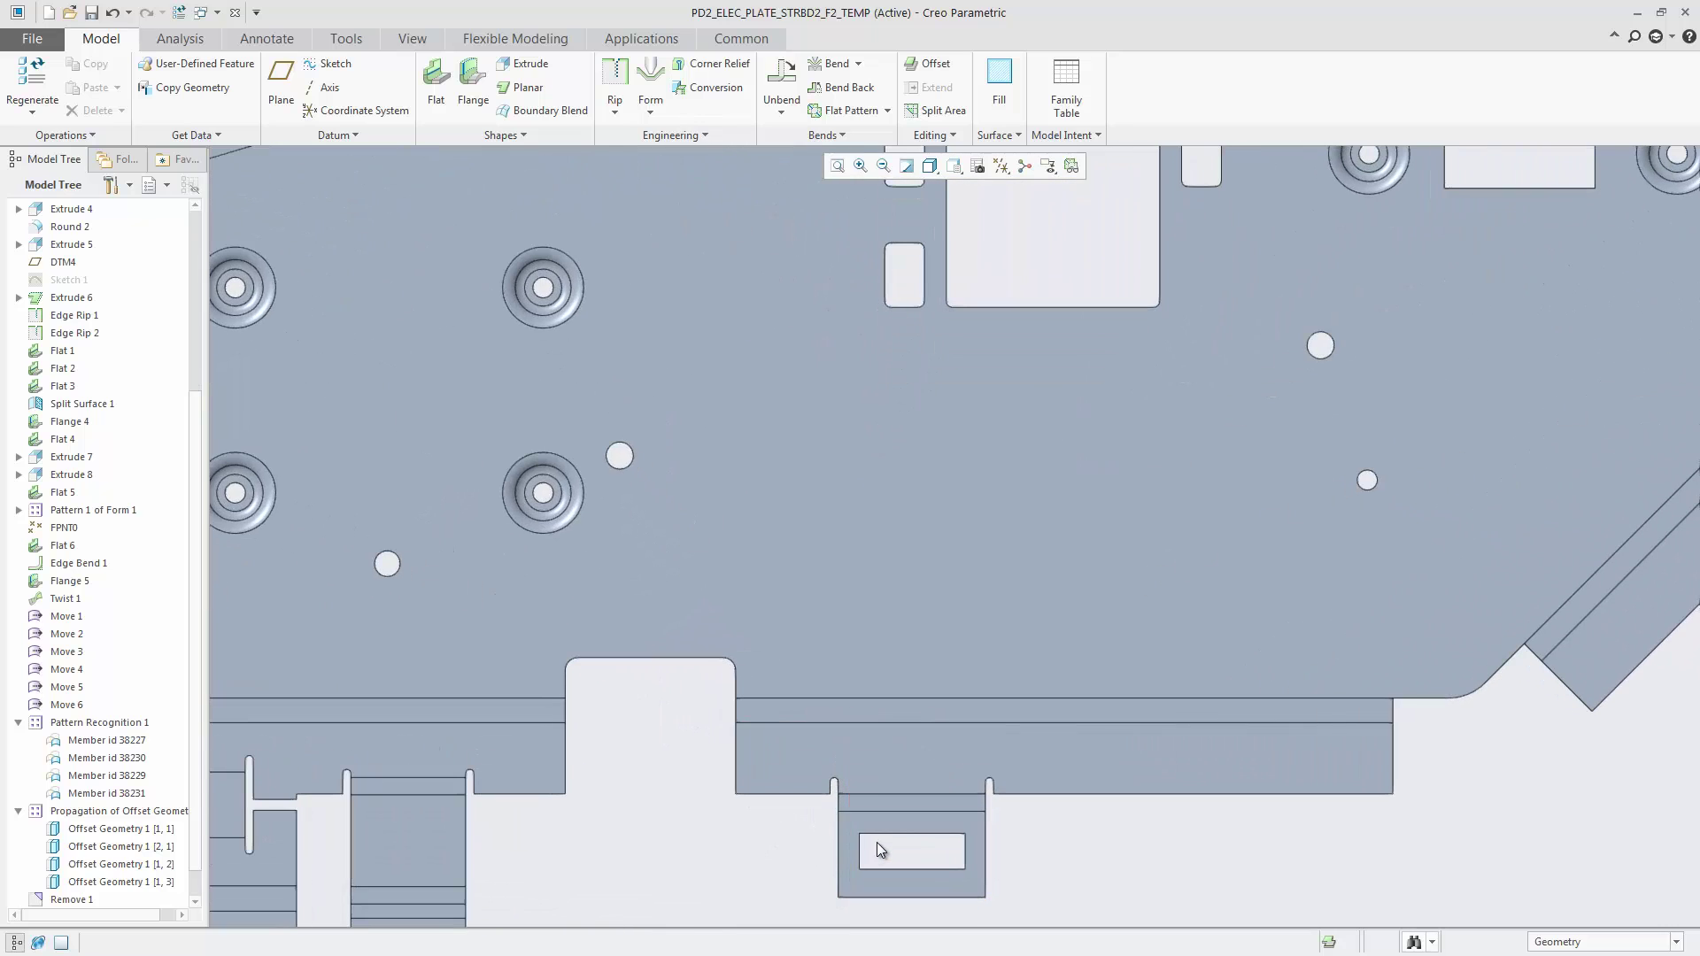
scroll(882, 839, up, 2)
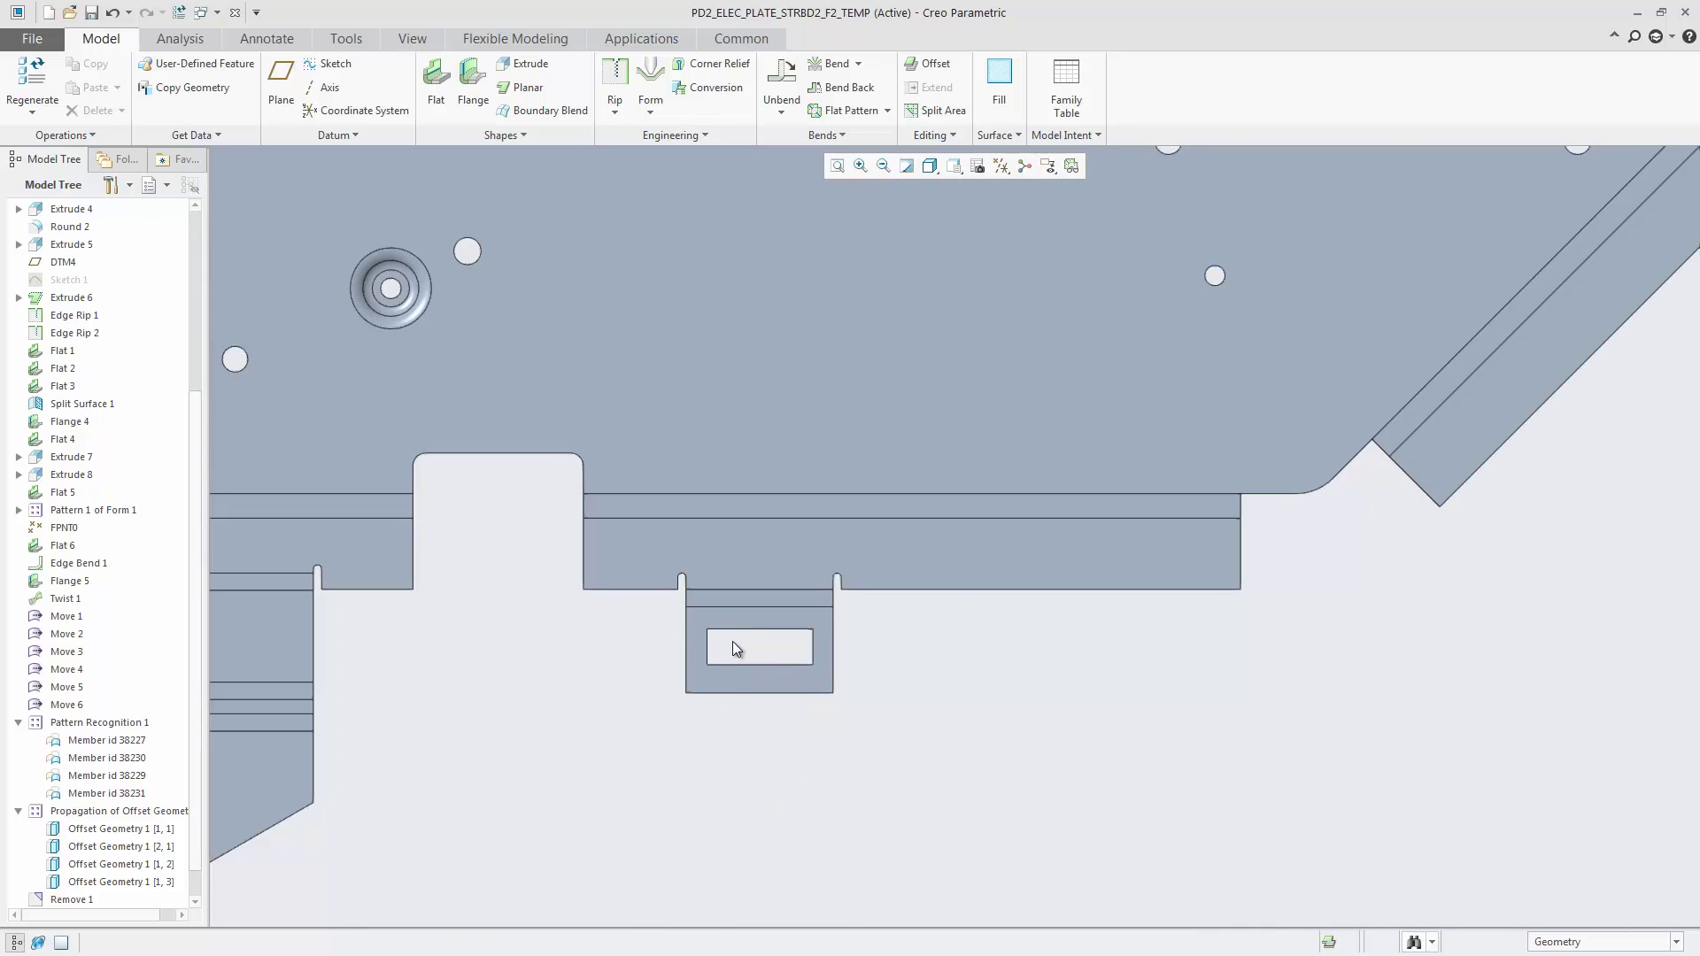
scroll(728, 797, up, 3)
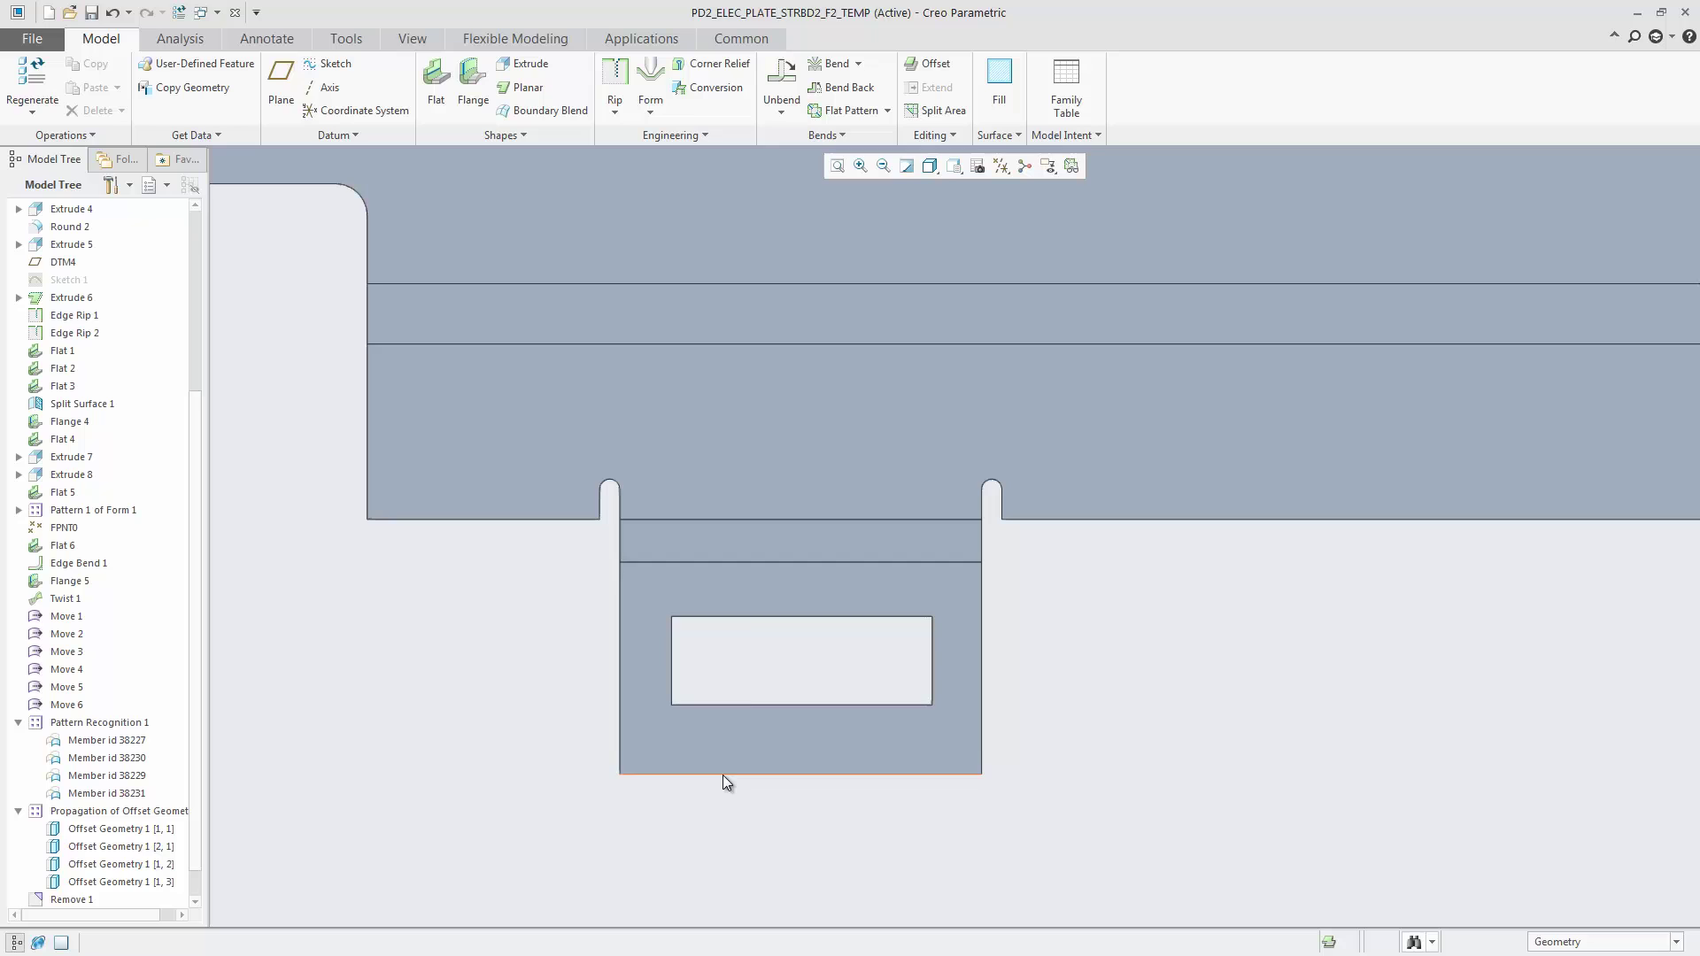
Move the right side of the tab and its cutout 0.50 to the left
key(alt+l)
drag(902, 407, 1080, 820)
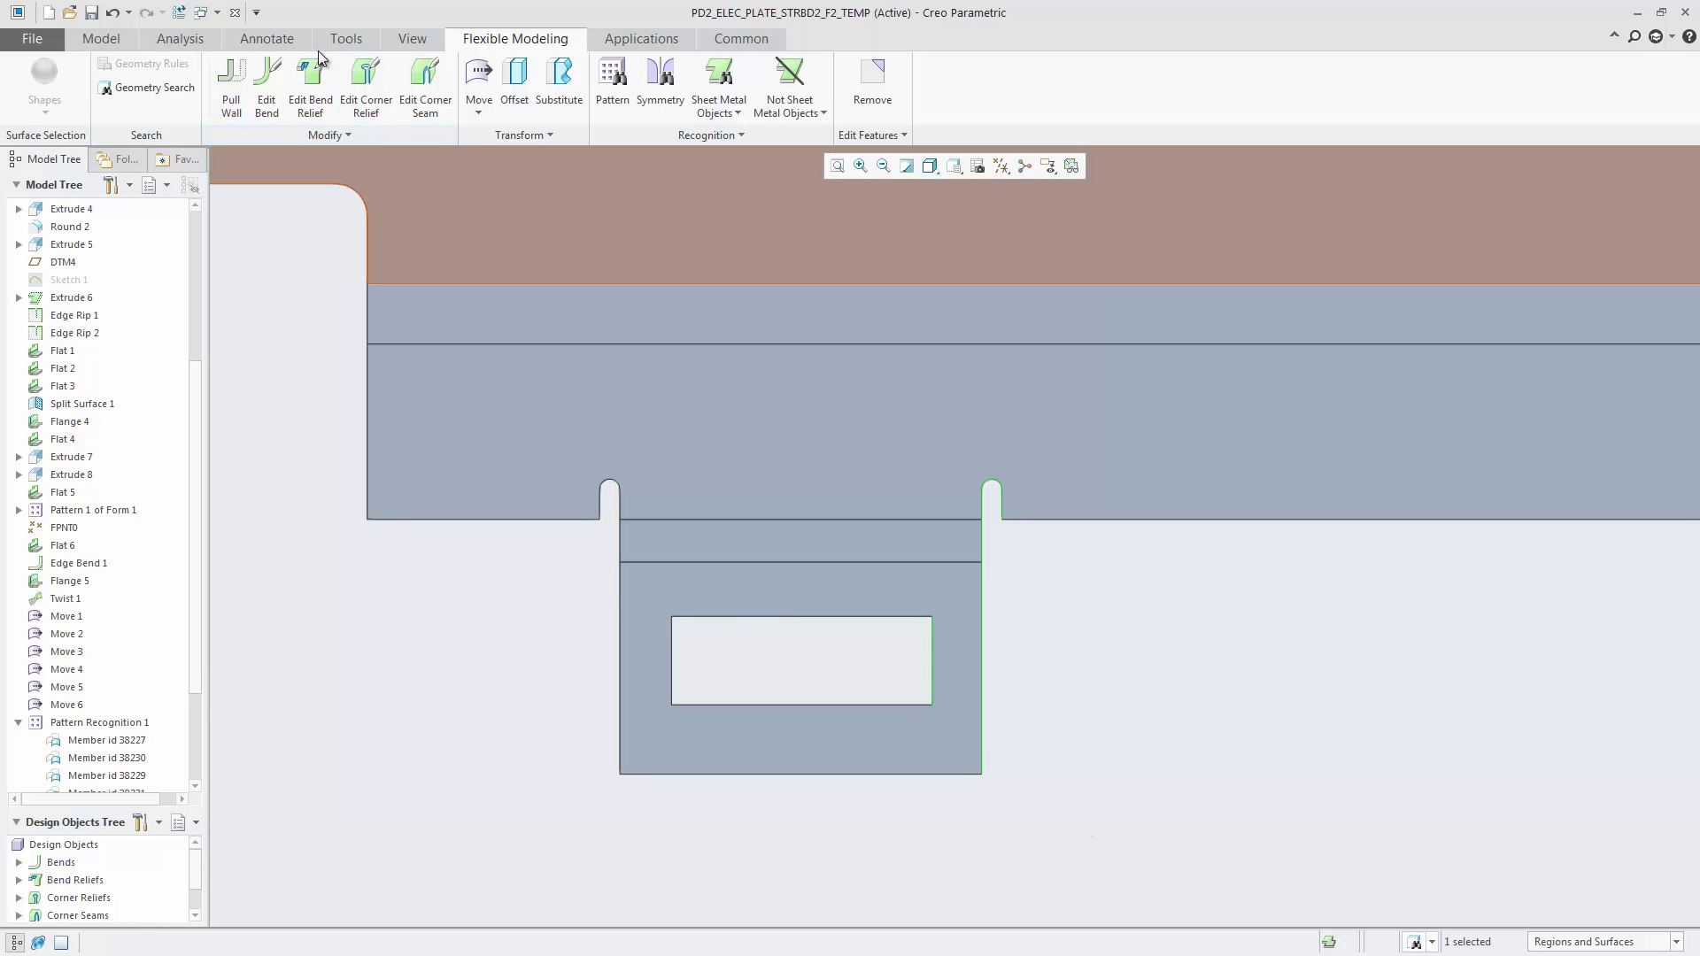
click(478, 75)
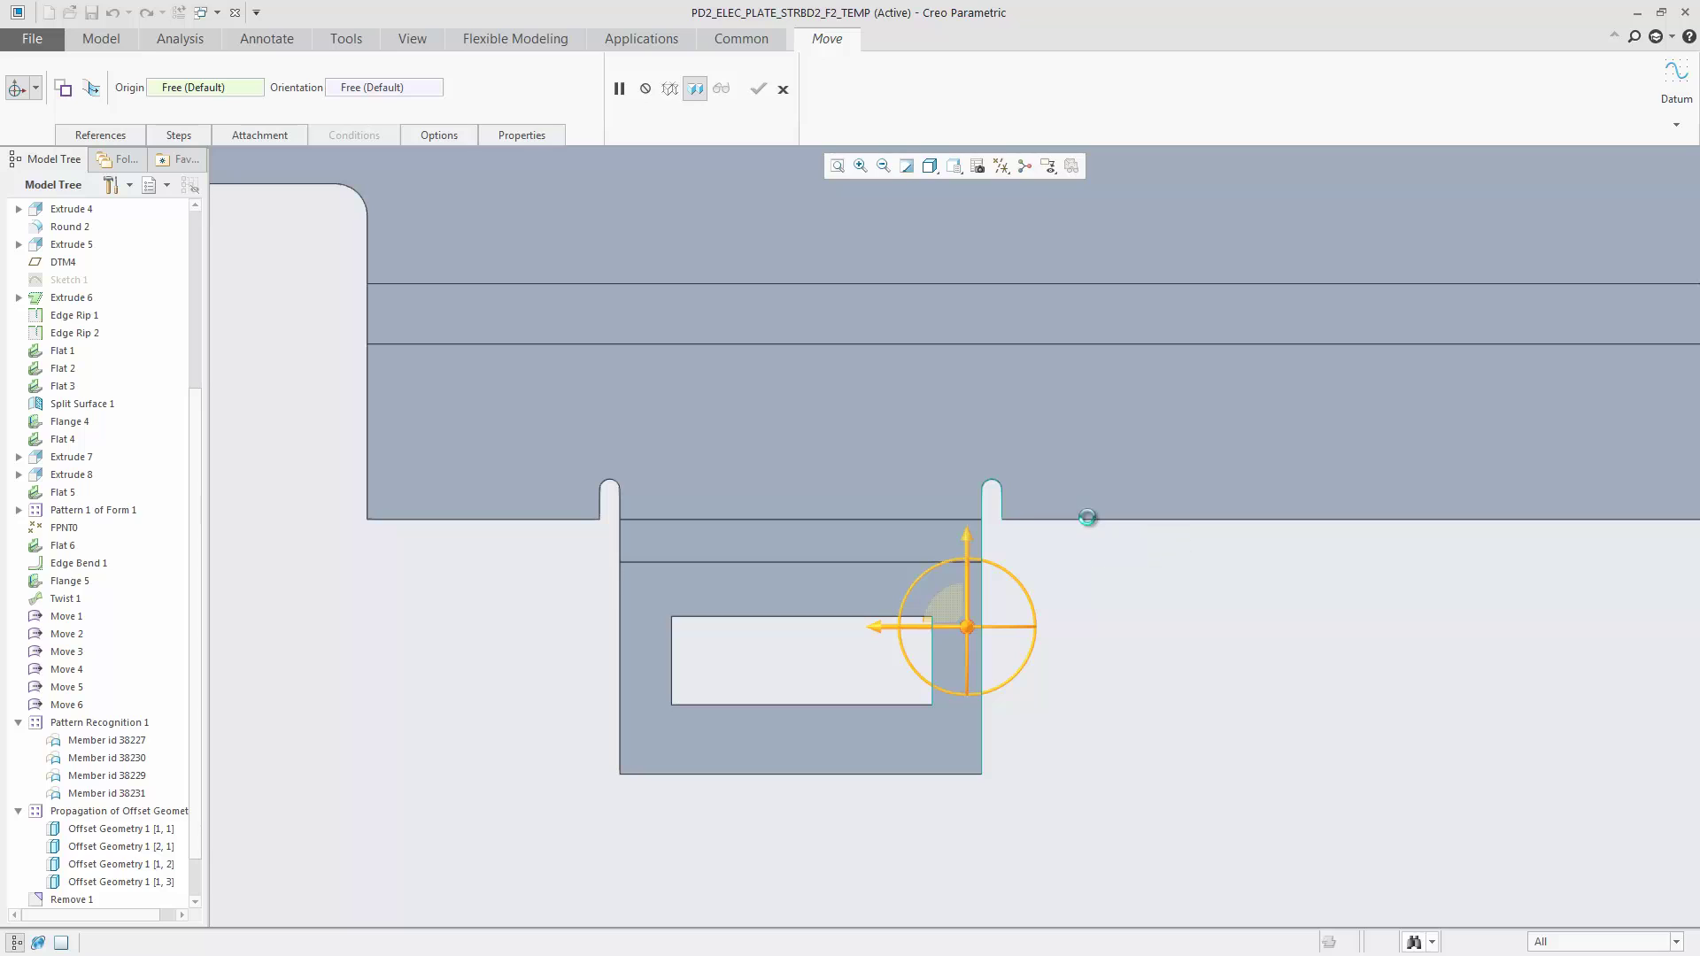
click(1088, 519)
drag(1179, 523, 1067, 526)
double_click(918, 519)
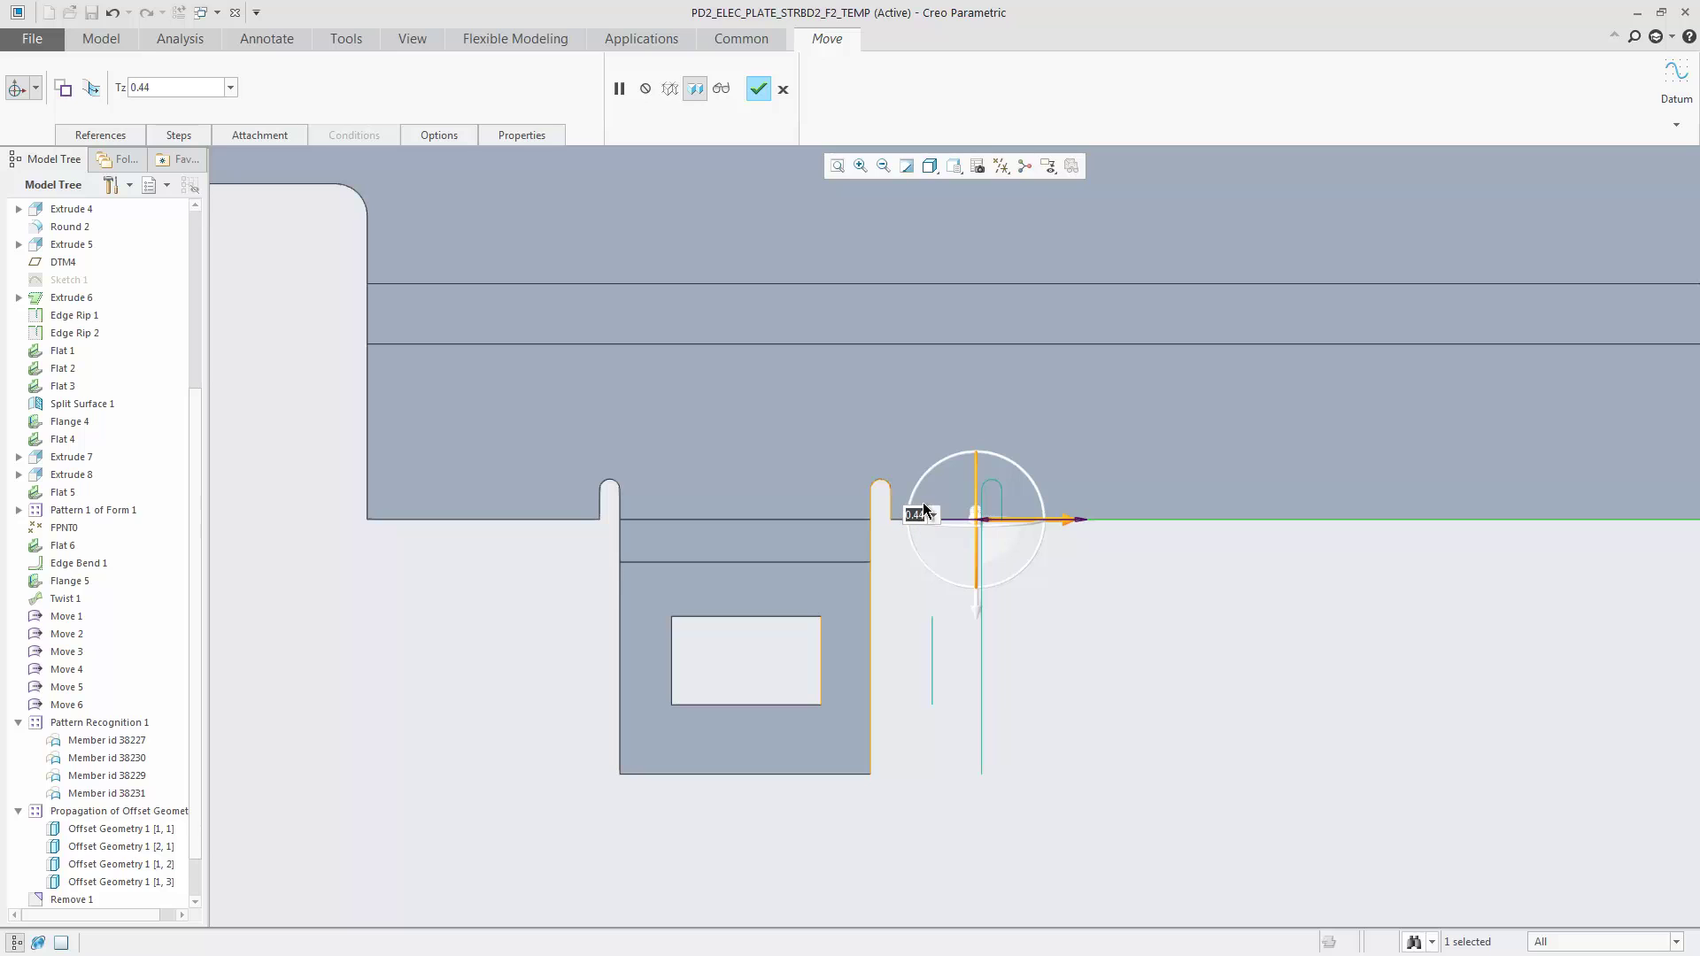
text(0.5)
key(Return)
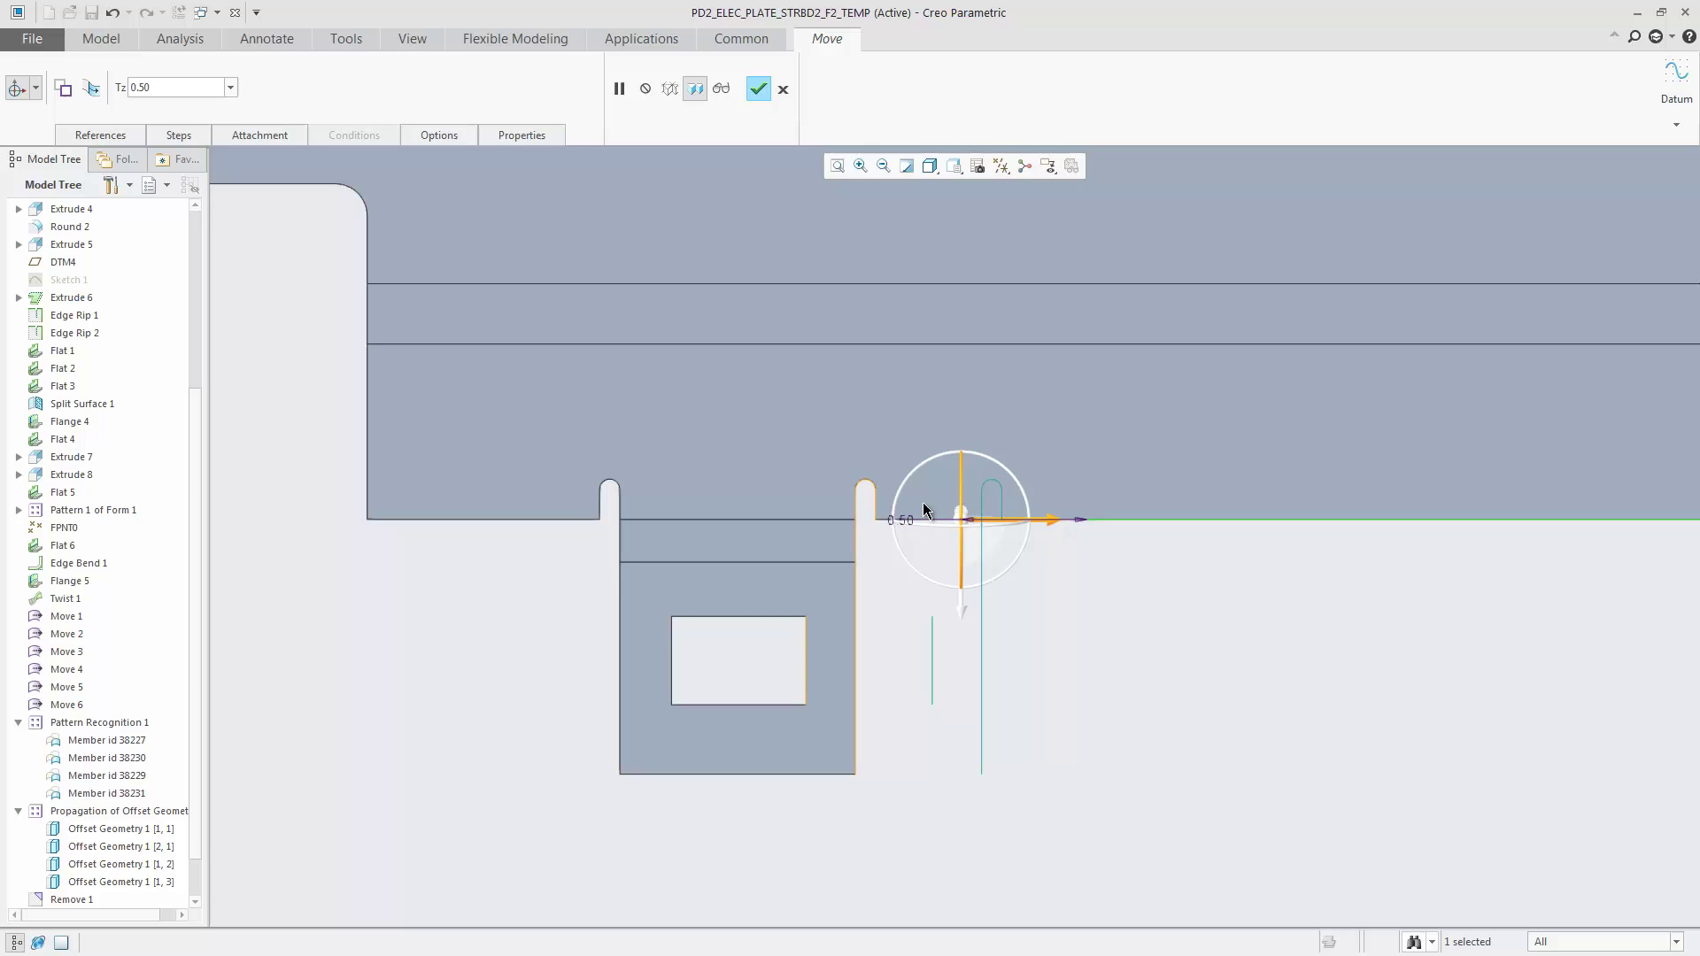
middle_click(1052, 650)
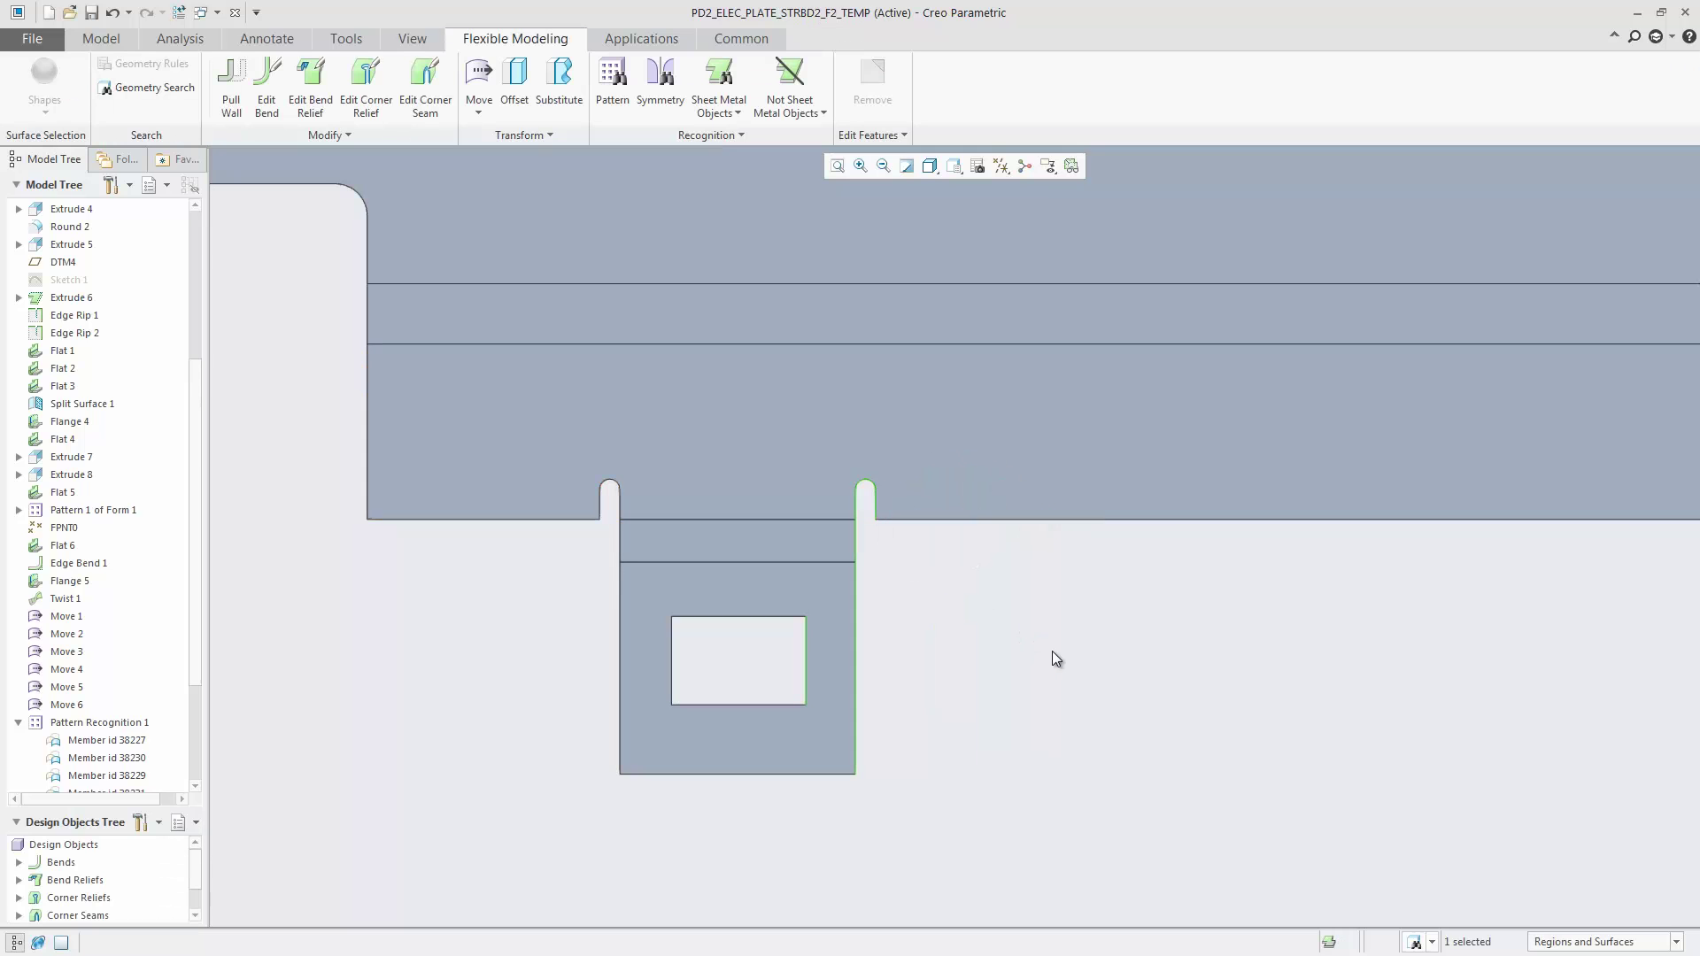
Apply the 05-UNBEND view and select the long angled wall below the plate
click(954, 166)
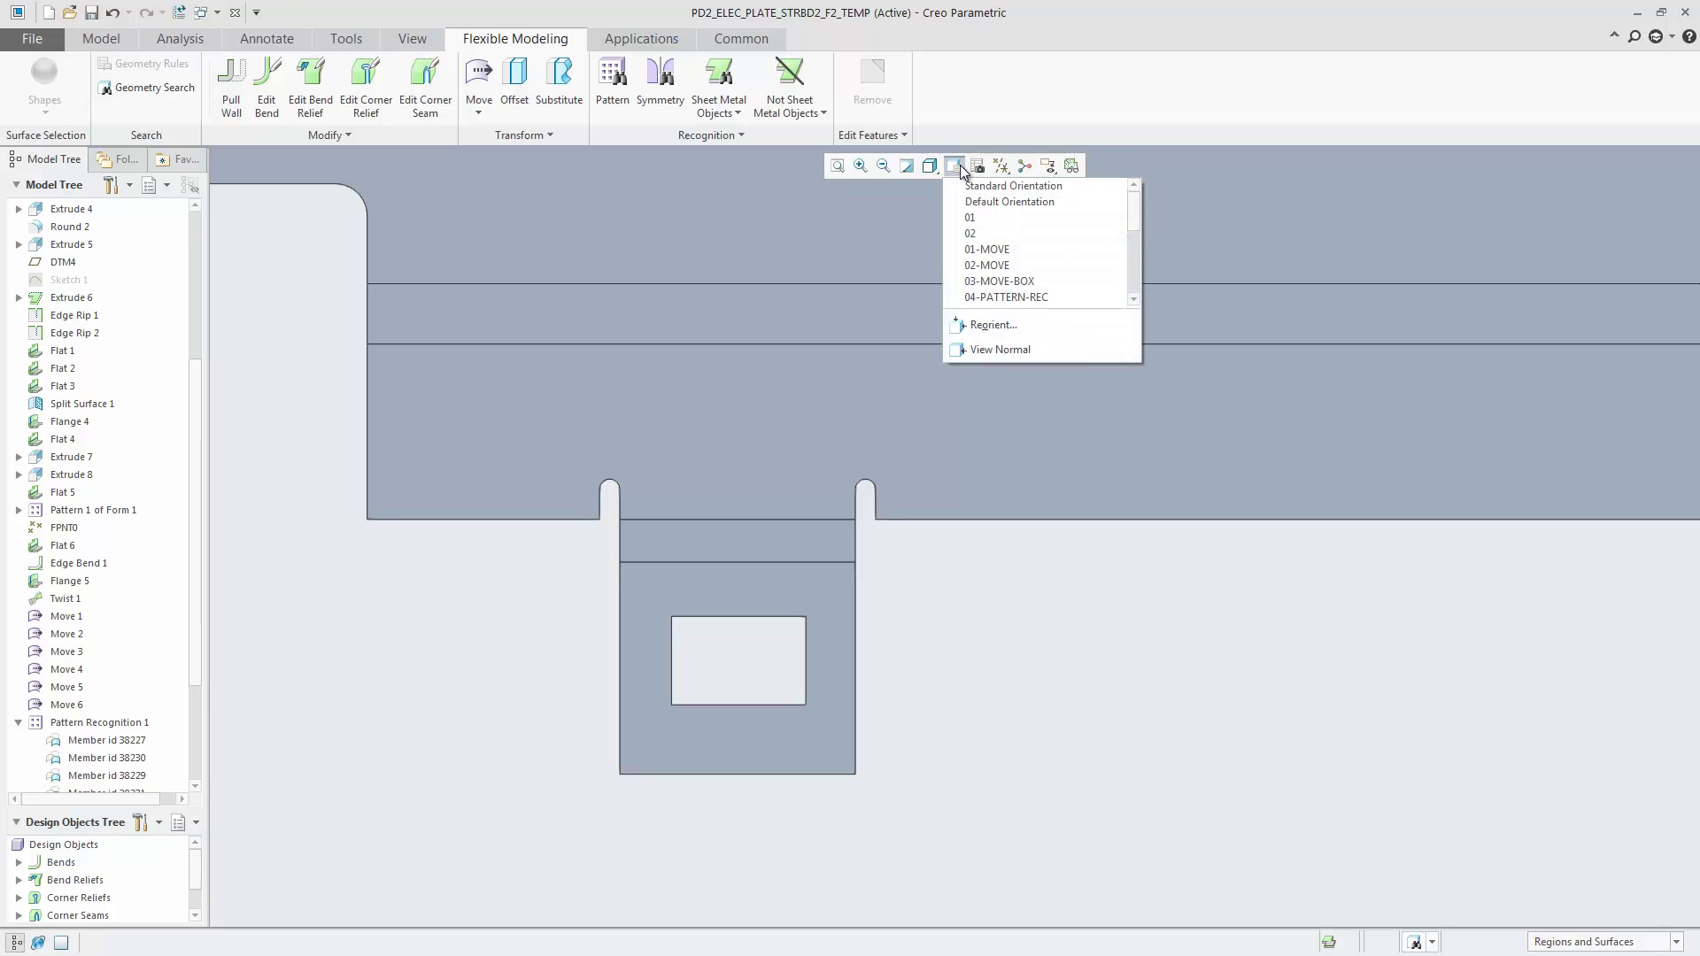
scroll(1001, 280, down, 1)
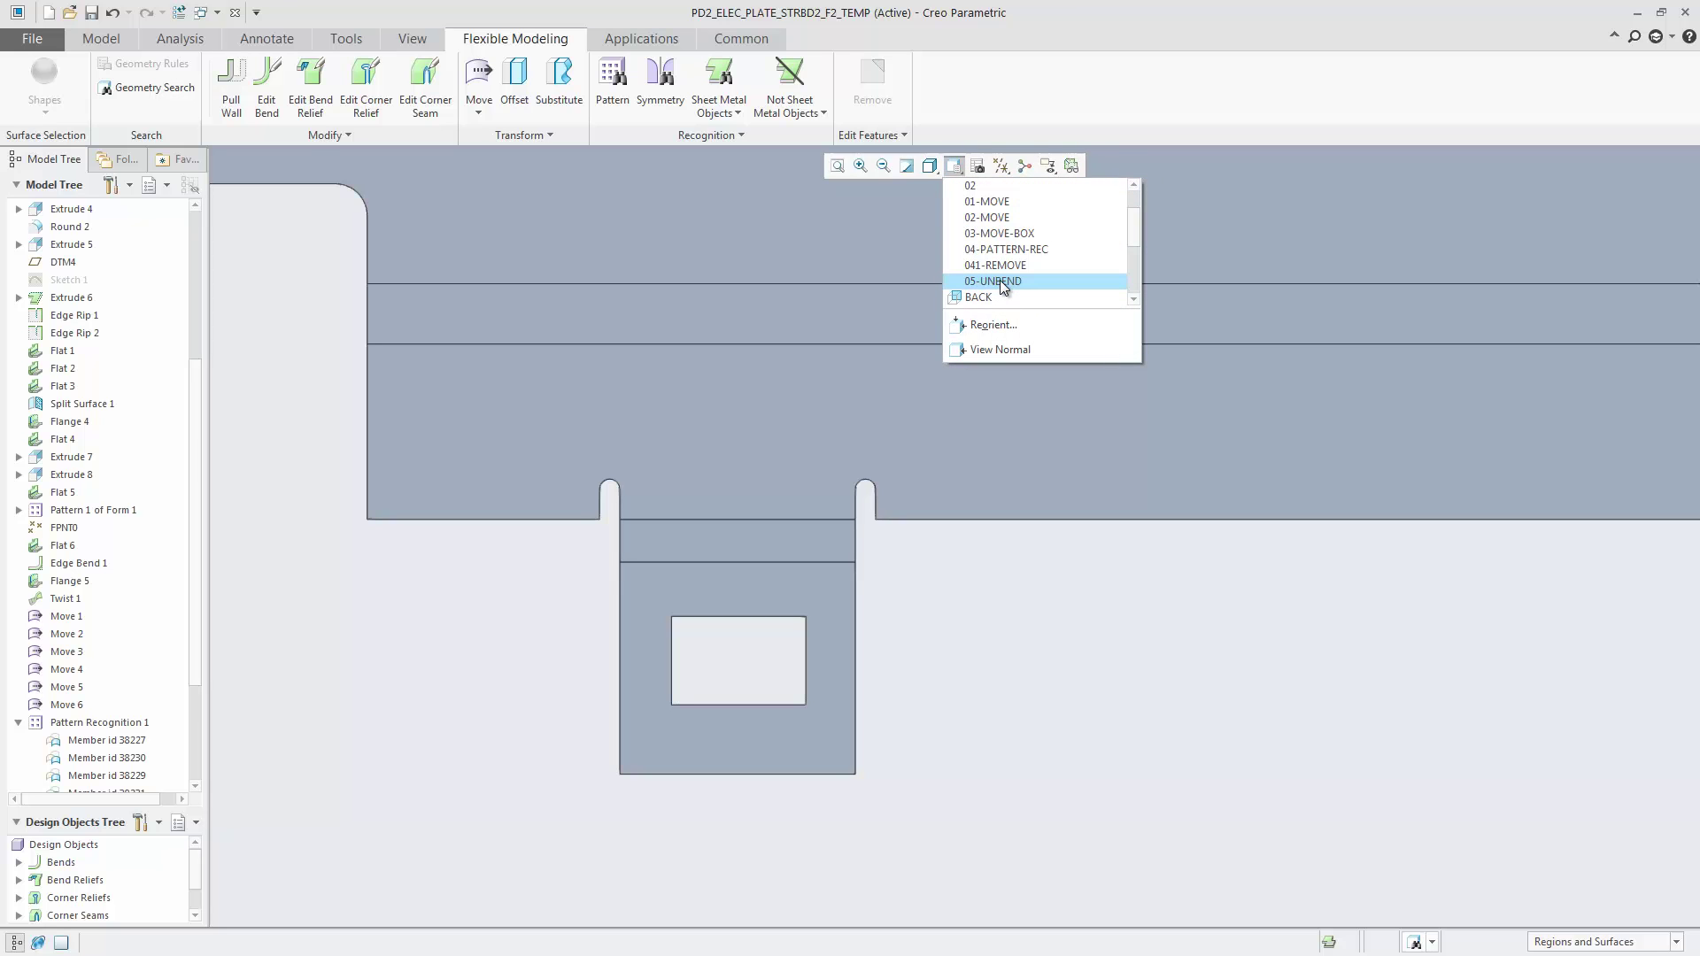
click(1000, 281)
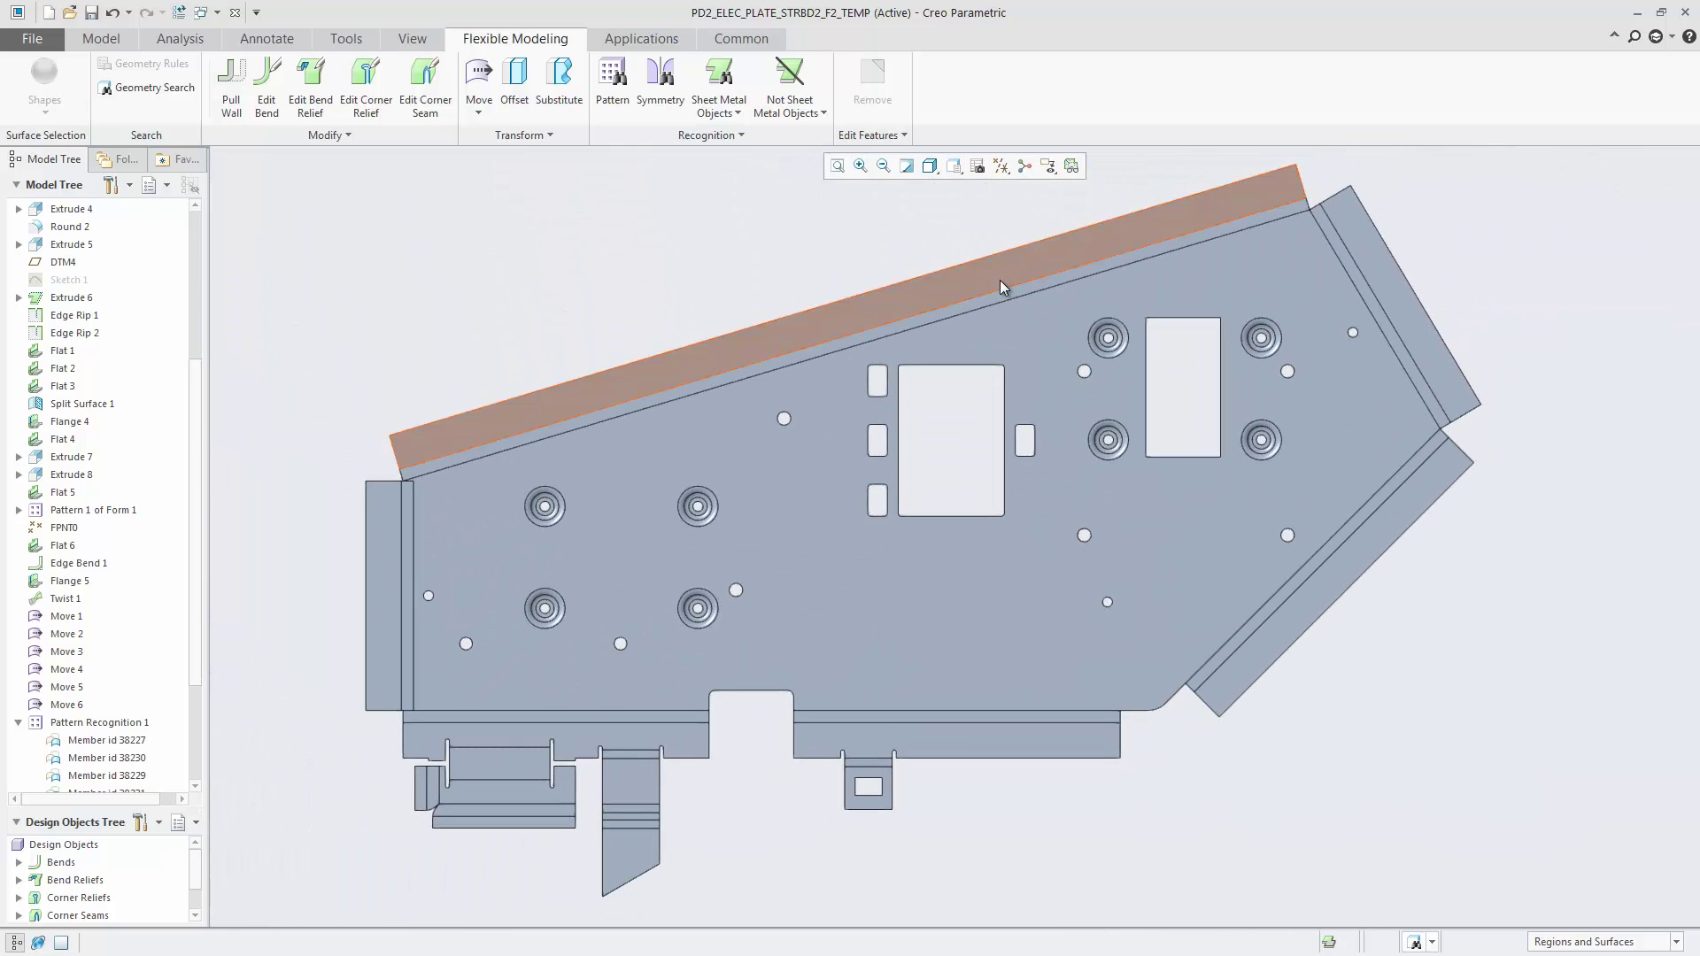
drag(586, 734, 693, 913)
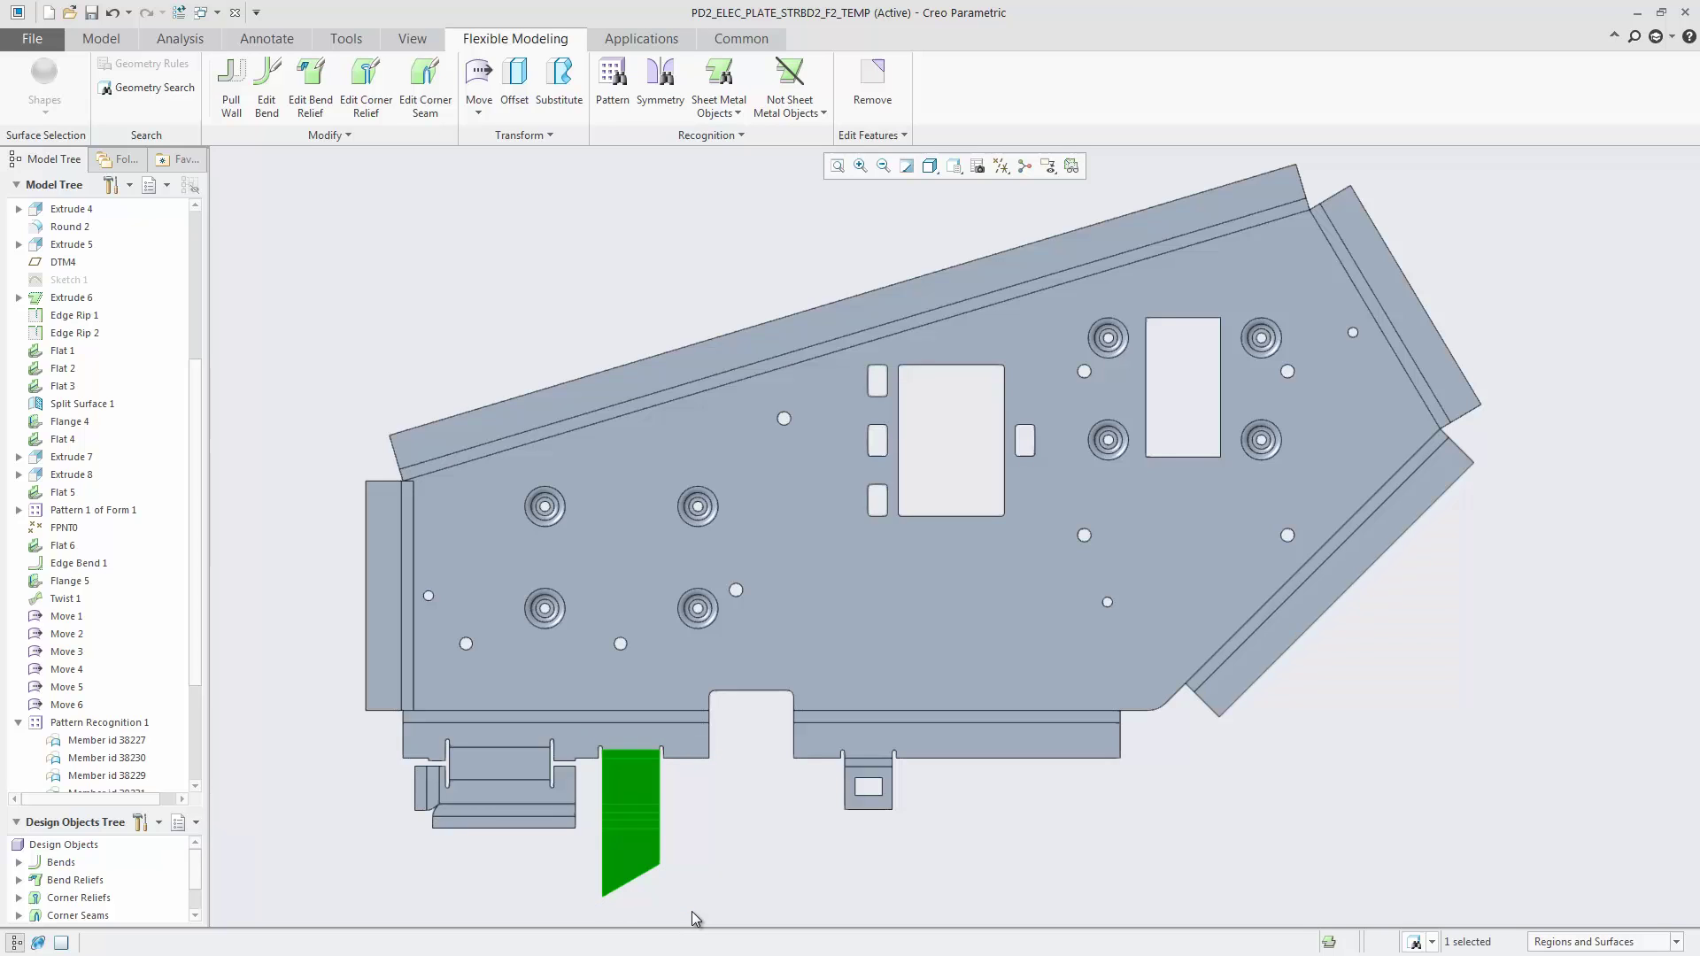
Place a copy of the angled wall 4.88 to the right, measured from its corner
click(483, 78)
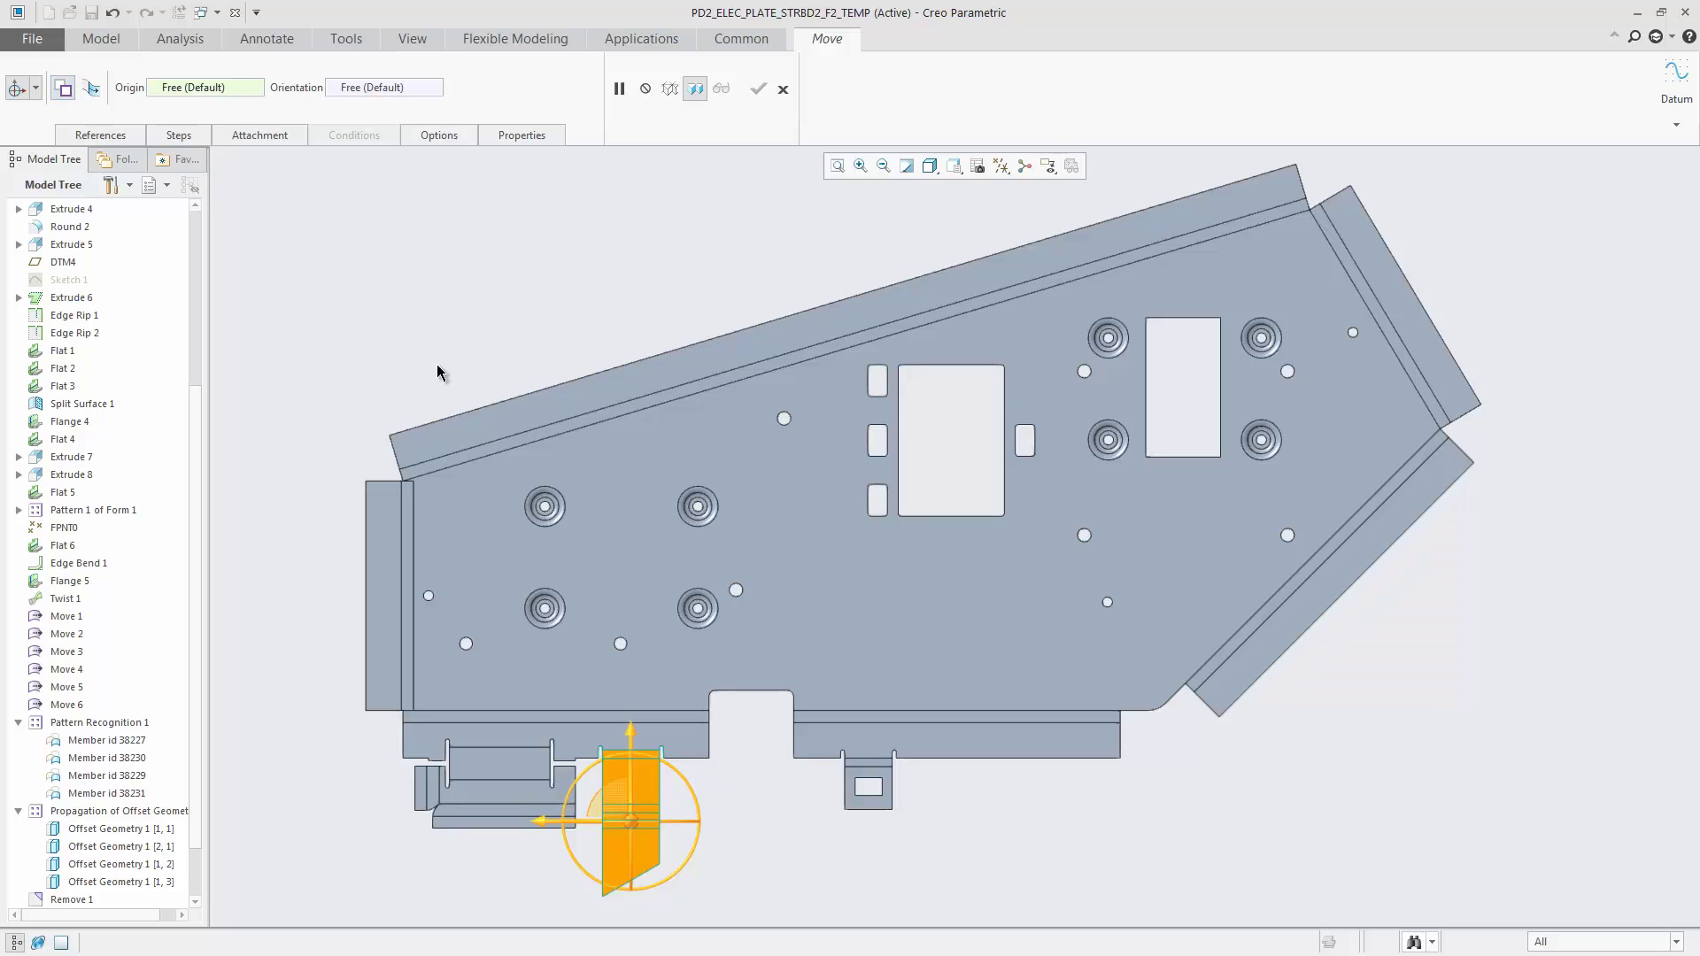
ctrl+middle_drag(813, 767, 812, 908)
shift+middle_drag(830, 782, 827, 652)
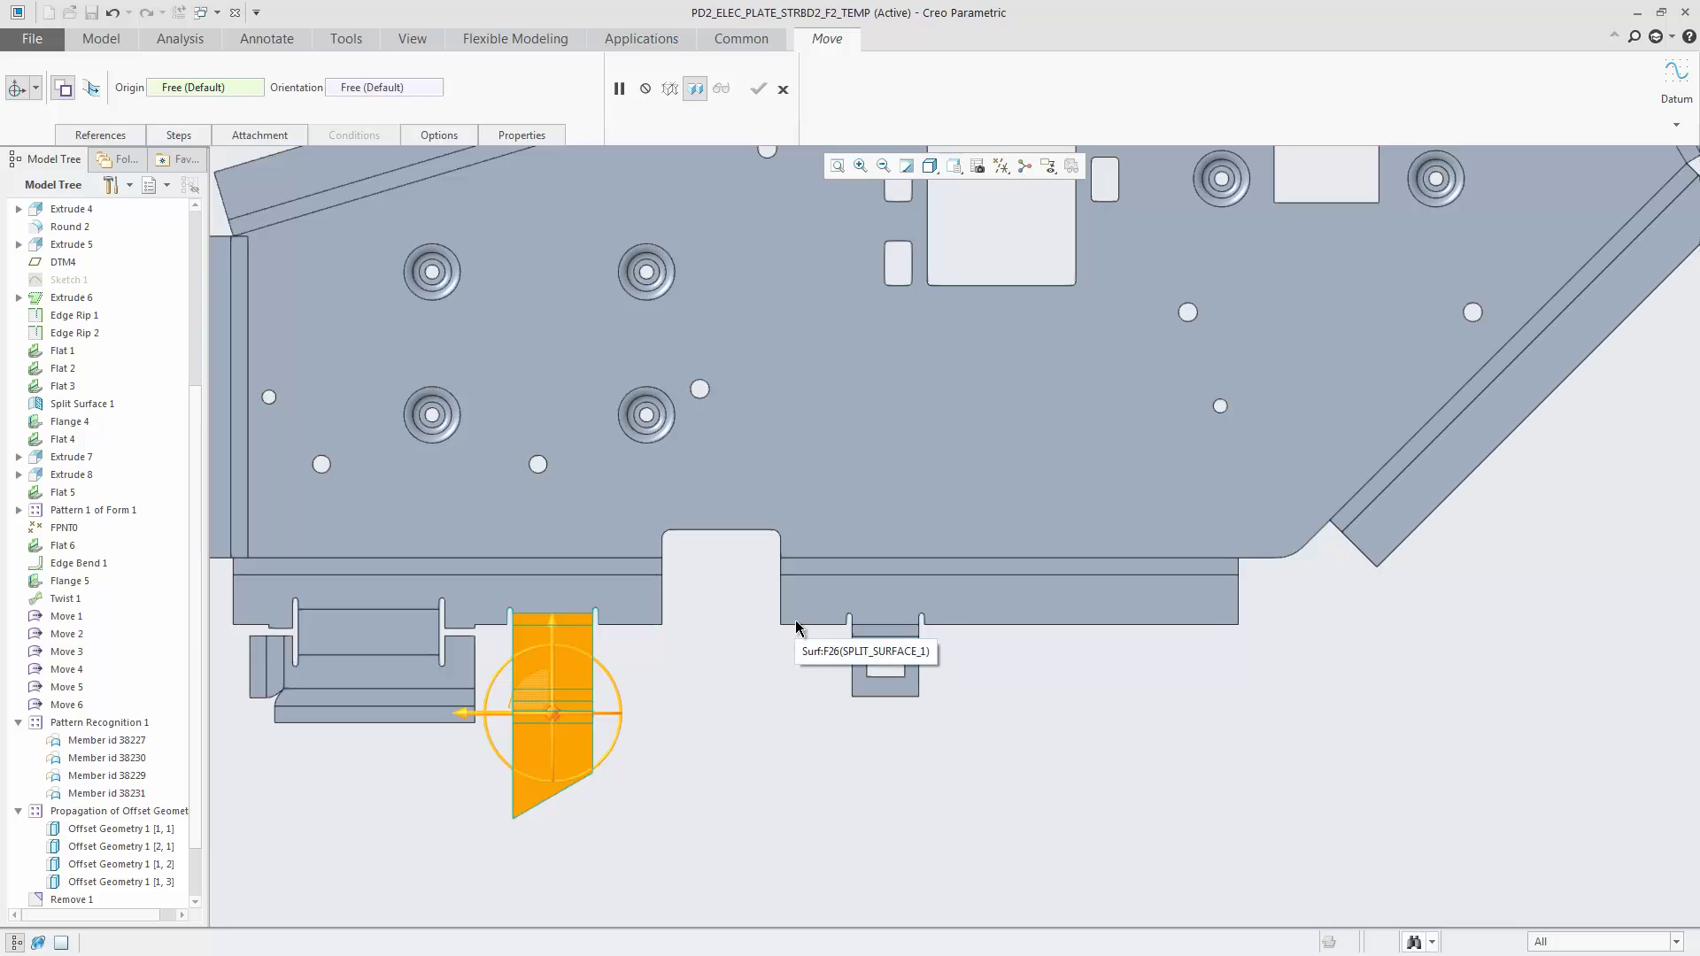
click(795, 622)
drag(885, 623, 1436, 638)
middle_click(1276, 789)
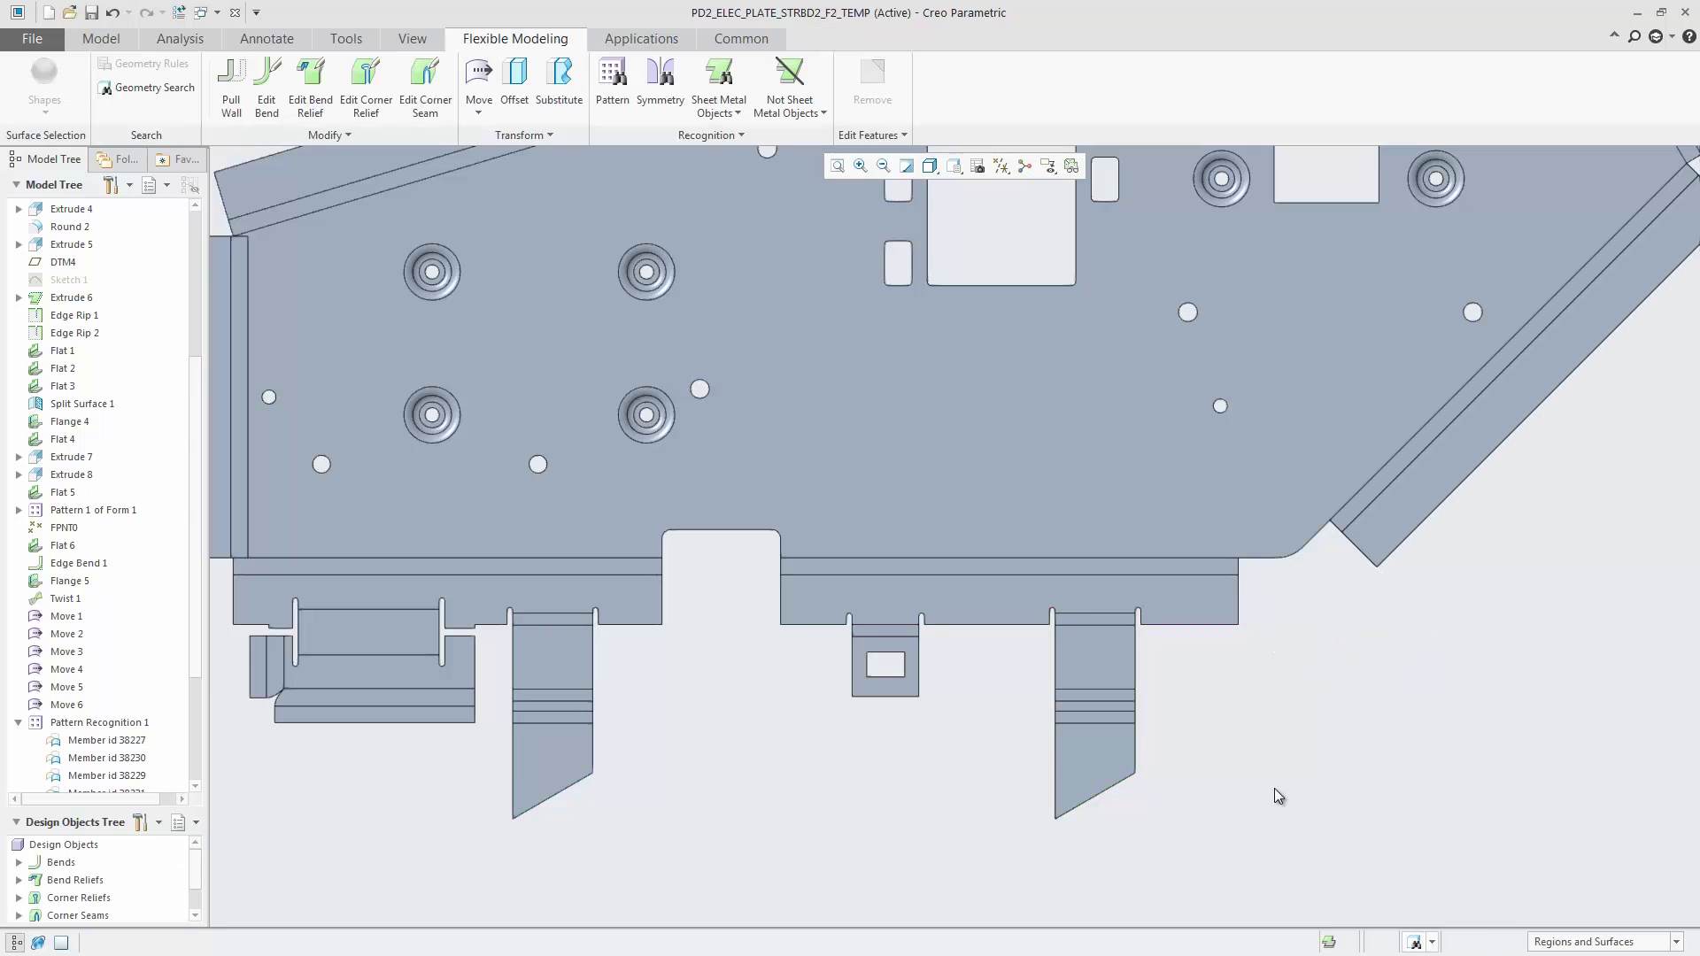
From saved view 01, bend the flat walls back into the formed plate
click(956, 168)
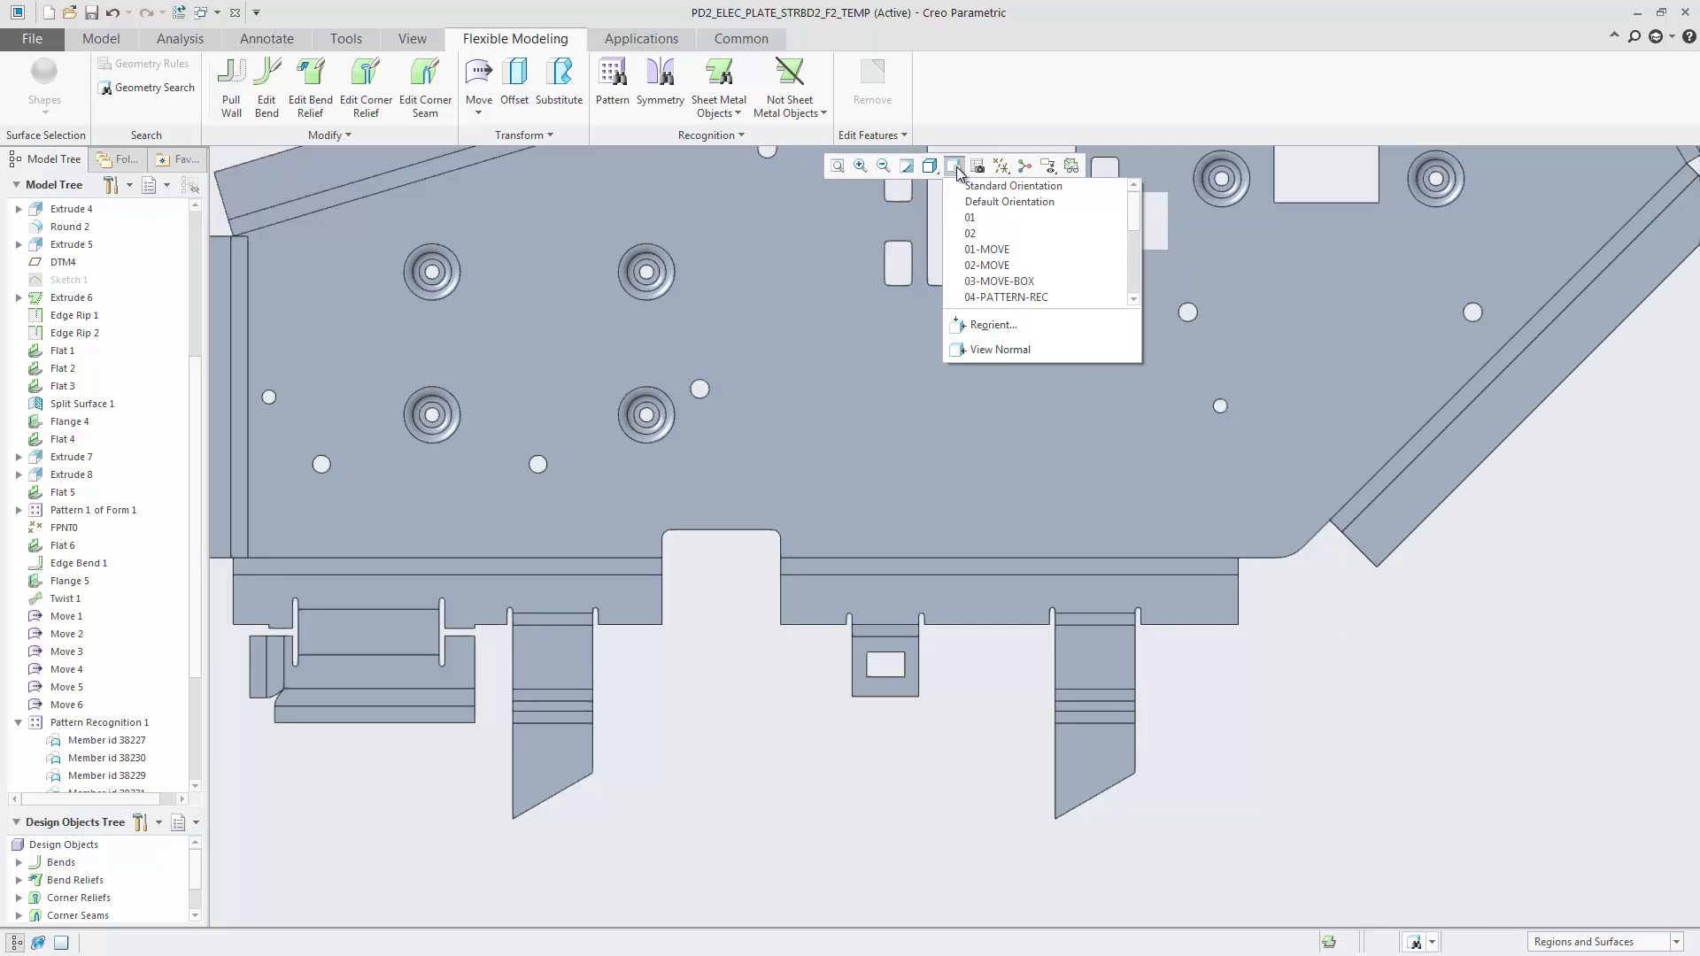
click(973, 217)
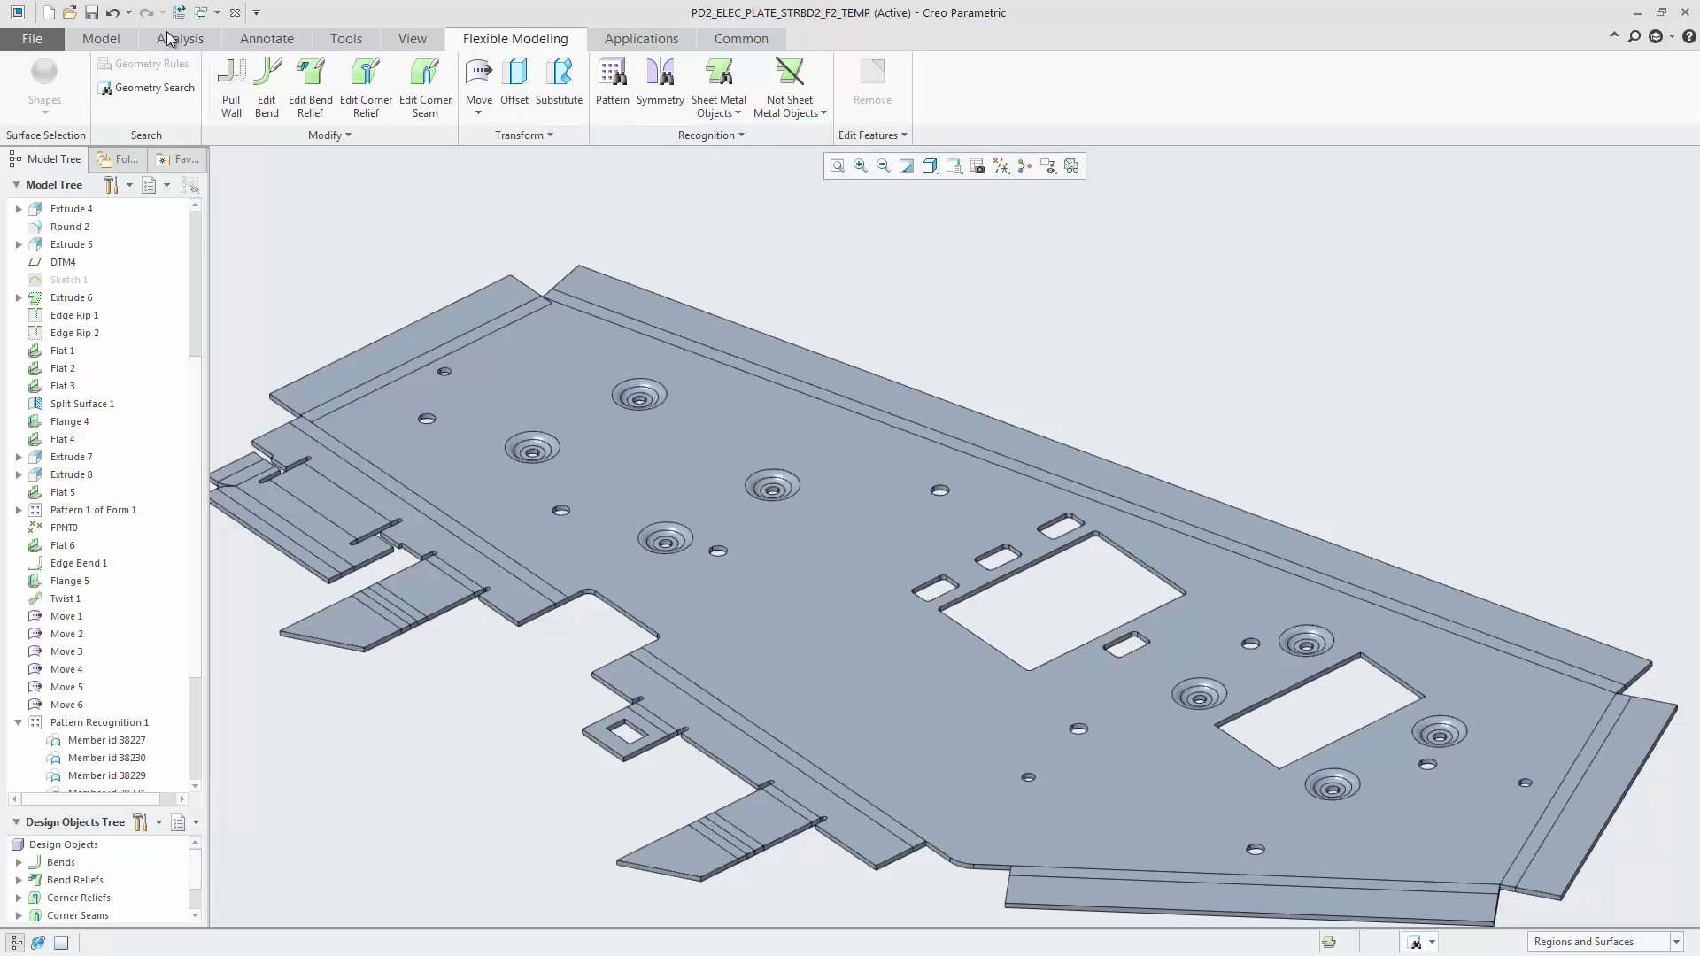
click(99, 40)
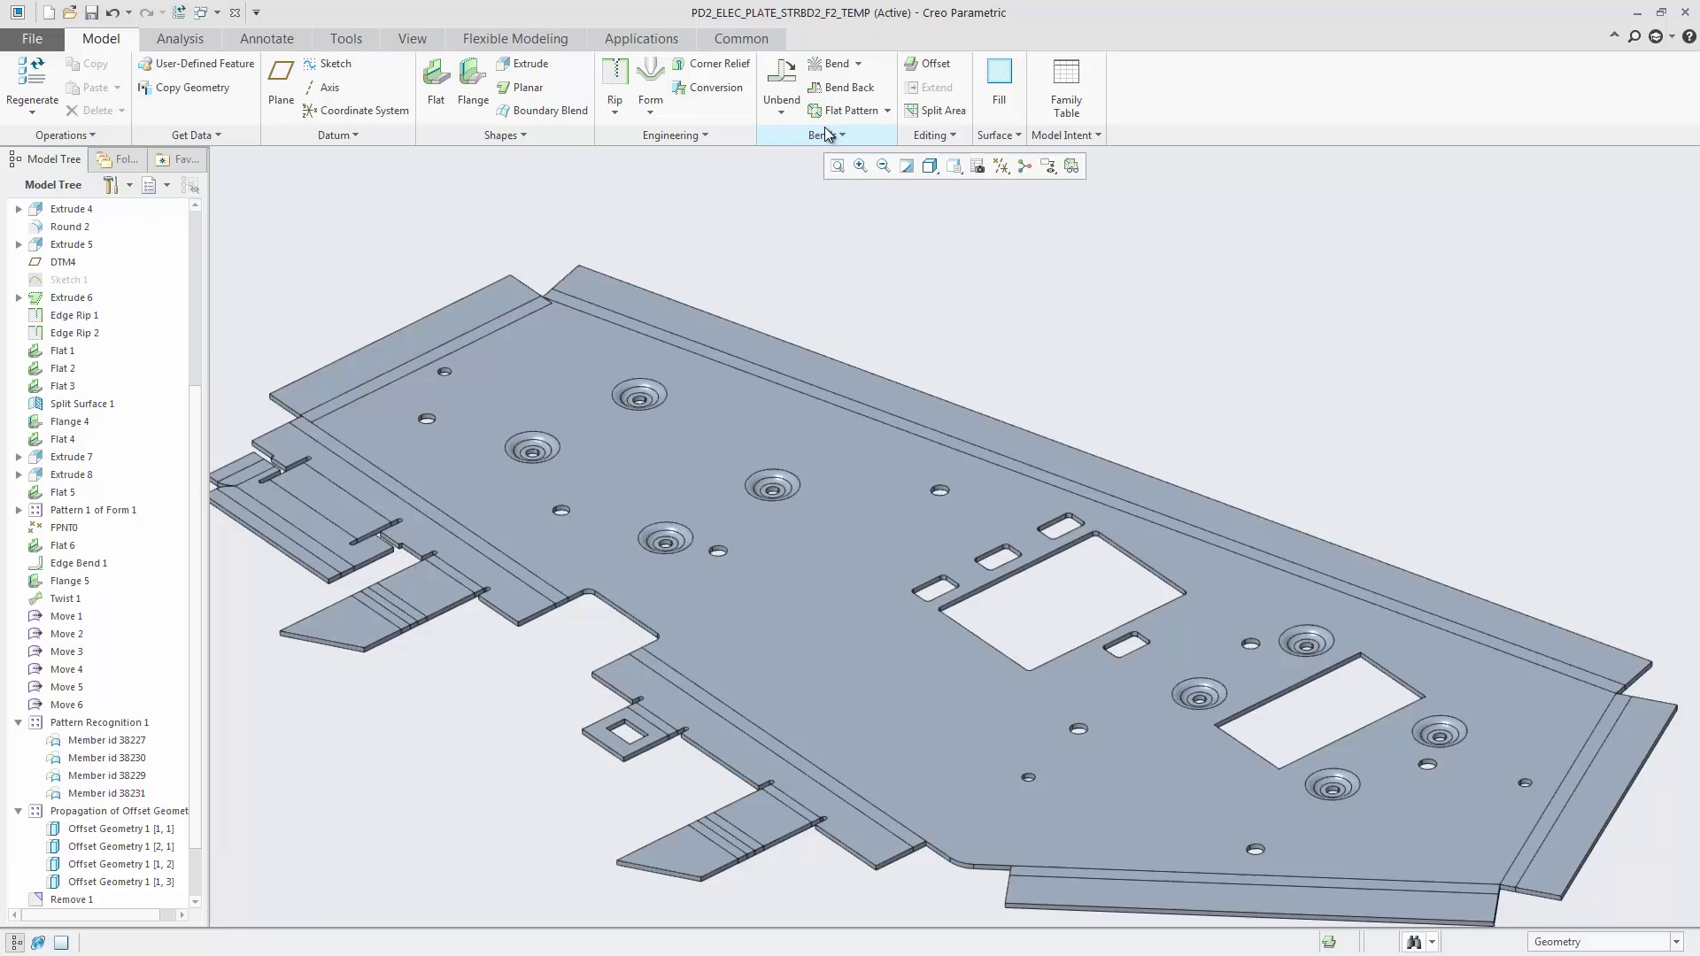
click(841, 88)
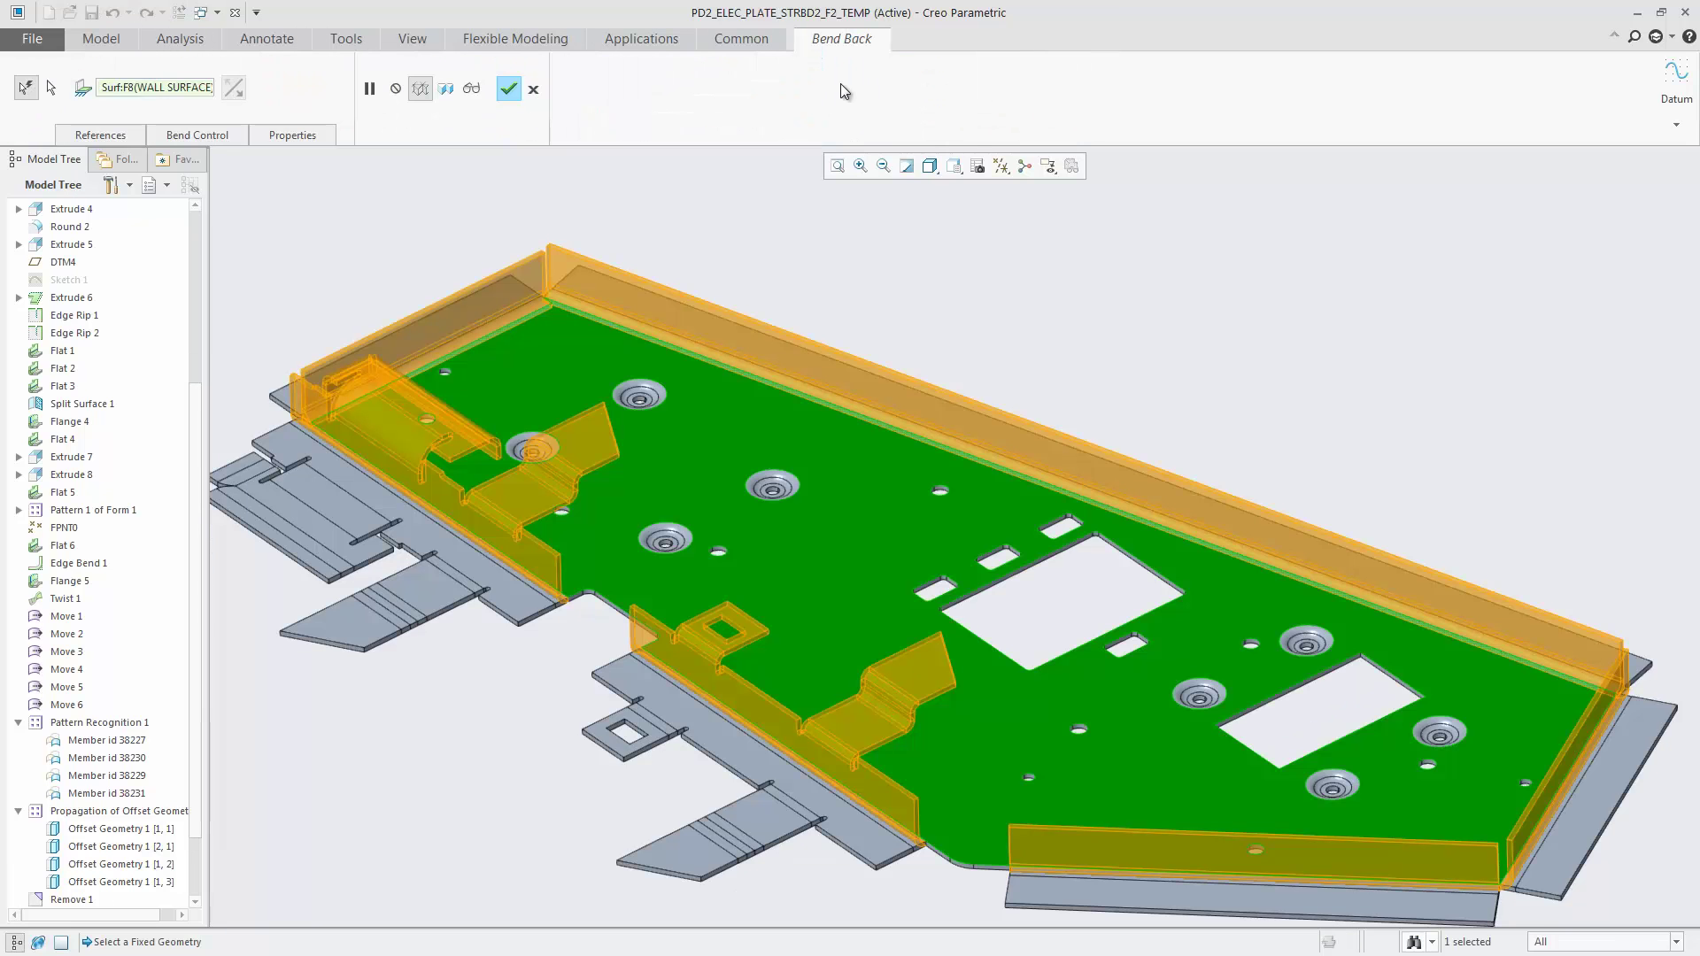
middle_click(944, 274)
click(945, 278)
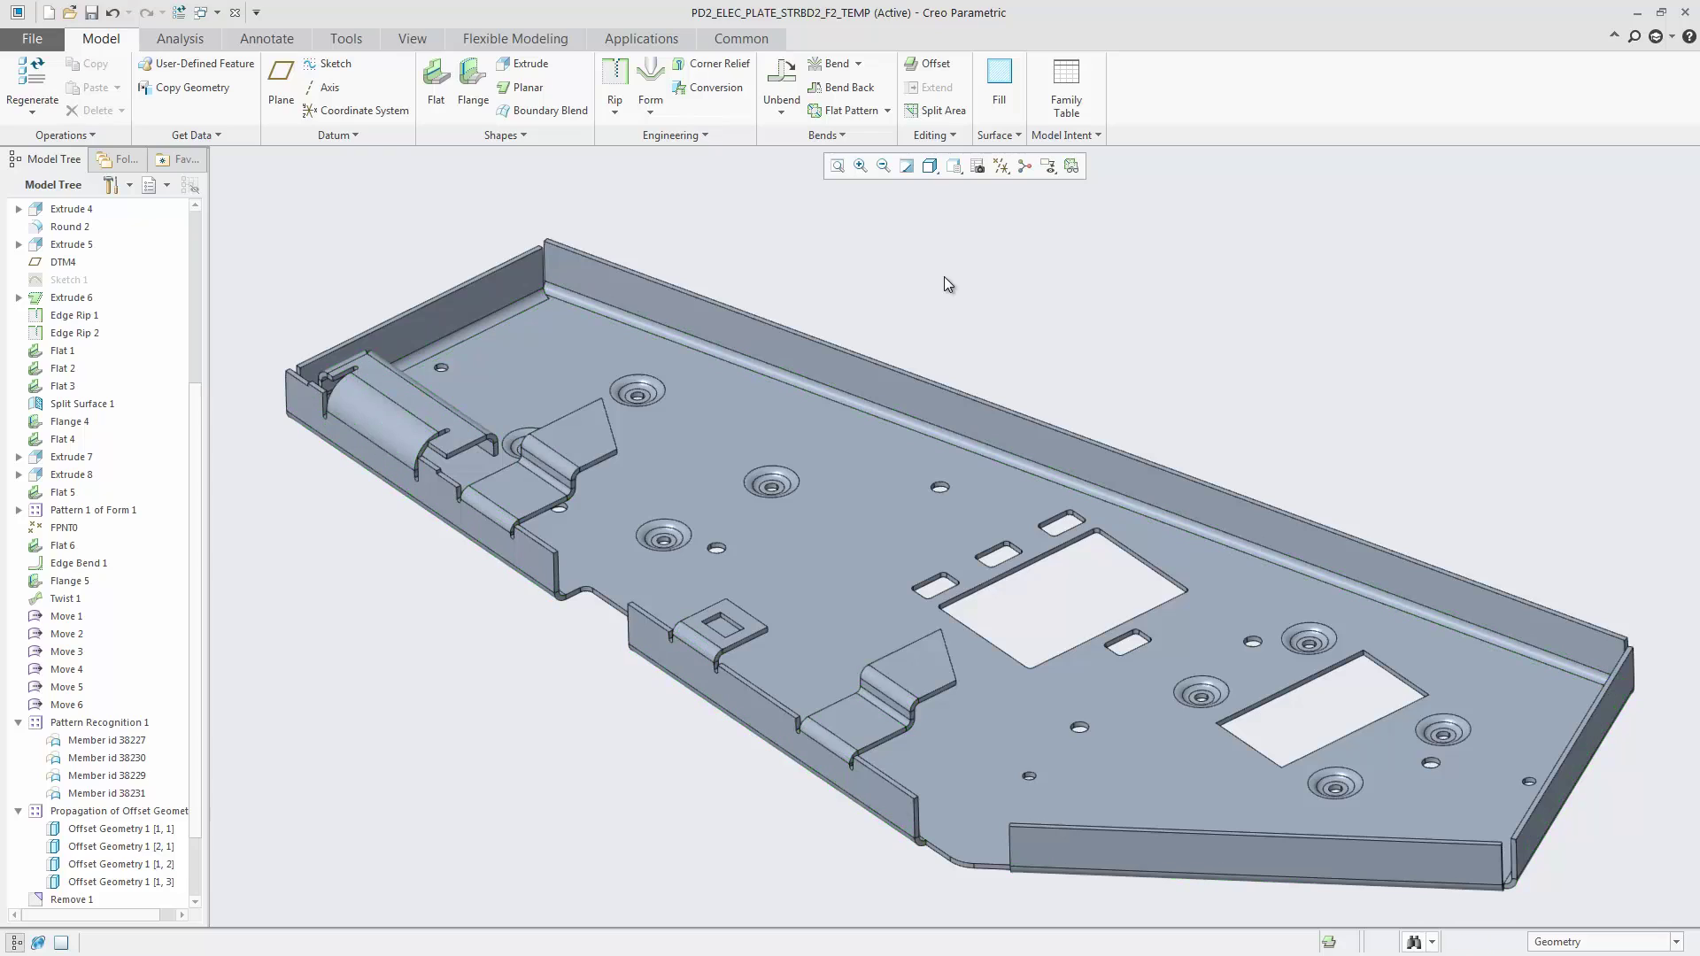